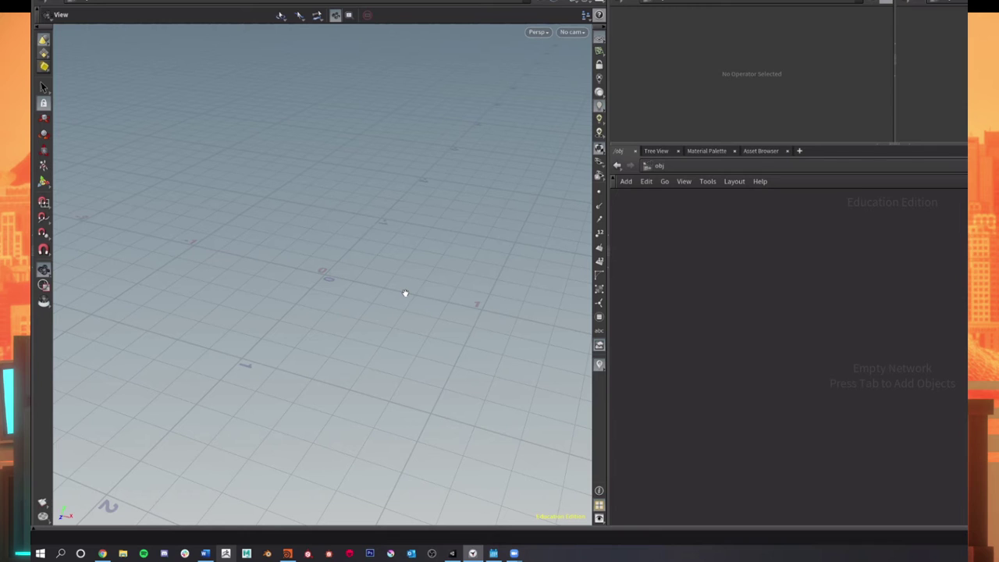
- Add a Geometry object to the empty object network and go inside it
{"action": "mouse_move", "coordinate": [586, 201]}
{"action": "mouse_move", "coordinate": [381, 255]}
{"action": "left_mouse_down", "text": "alt"}
{"action": "mouse_move", "coordinate": [422, 264]}
{"action": "mouse_move", "coordinate": [376, 274]}
{"action": "mouse_move", "coordinate": [350, 263]}
{"action": "mouse_move", "coordinate": [388, 266]}
{"action": "mouse_move", "coordinate": [426, 250]}
{"action": "mouse_move", "coordinate": [436, 275]}
{"action": "mouse_move", "coordinate": [460, 274]}
{"action": "mouse_move", "coordinate": [413, 283]}
{"action": "mouse_move", "coordinate": [381, 272]}
{"action": "left_mouse_up", "text": "alt"}
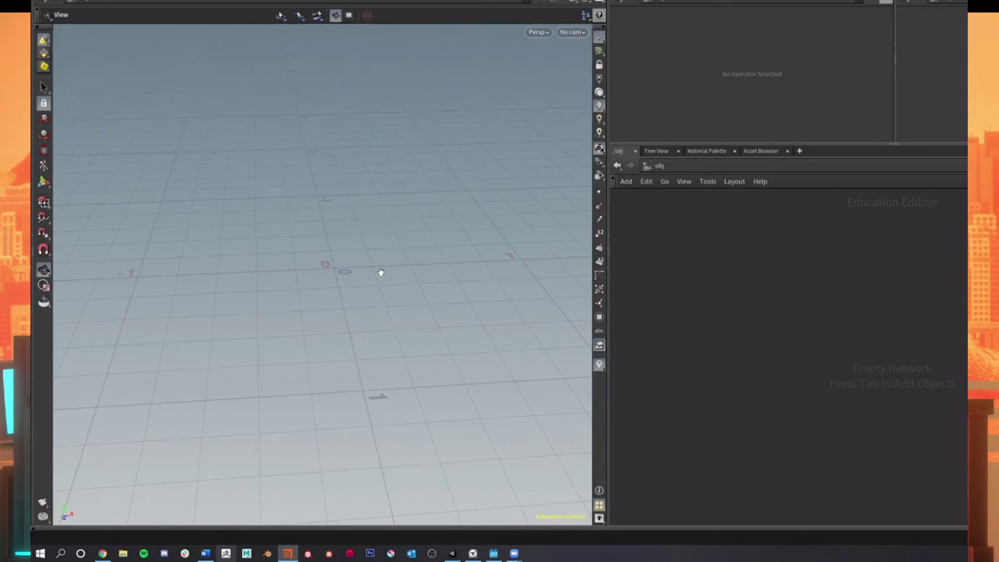
{"action": "left_click_drag", "start_coordinate": [364, 270], "coordinate": [417, 248], "text": "alt"}
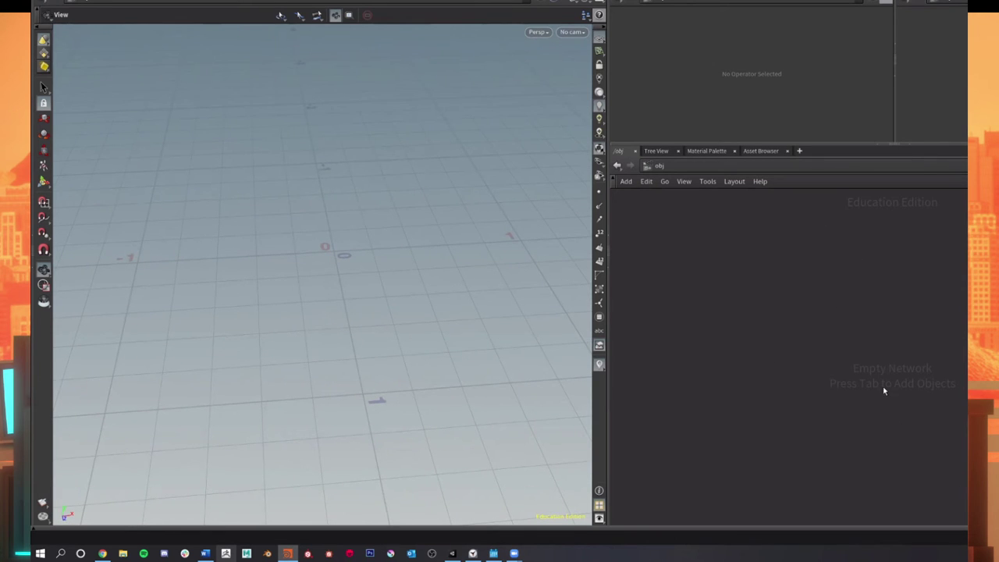
{"action": "key", "text": "Tab"}
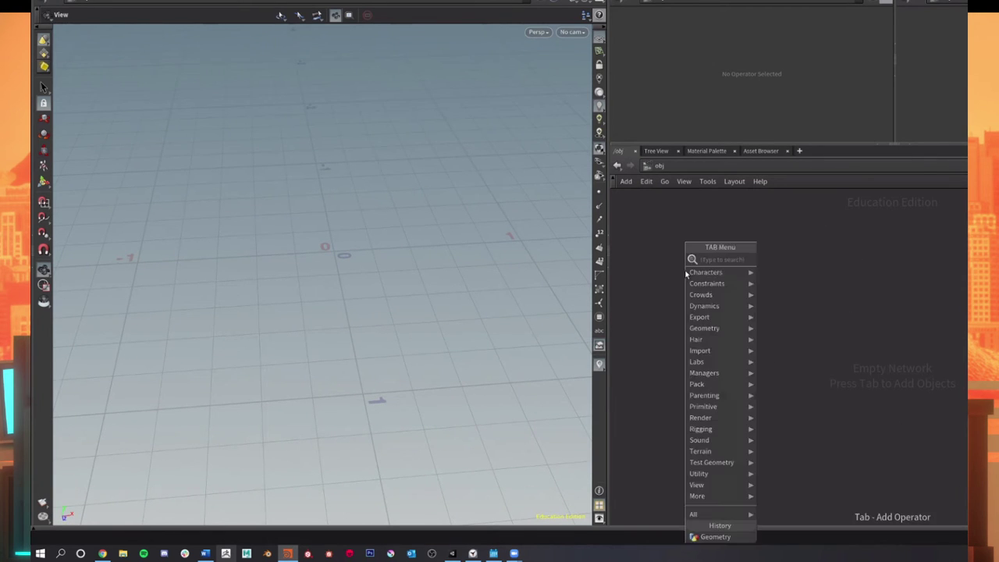
{"action": "type", "text": "geo"}
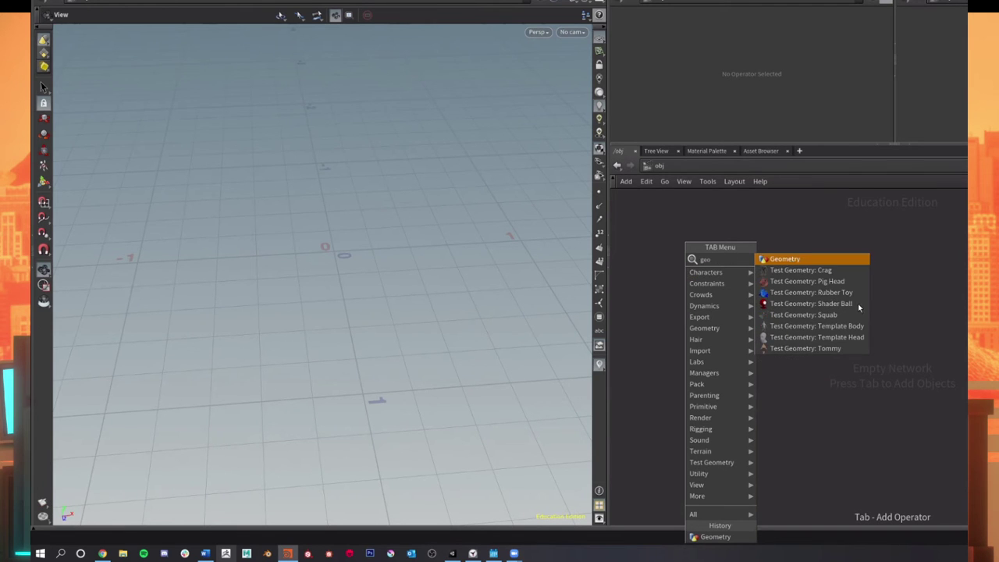
{"action": "key", "text": "Return"}
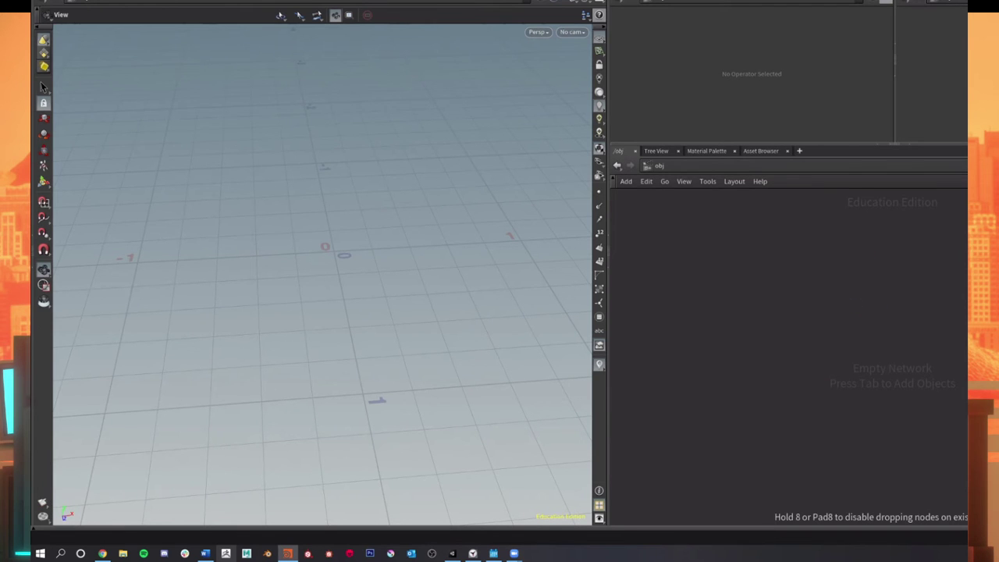
{"action": "left_click", "coordinate": [857, 301]}
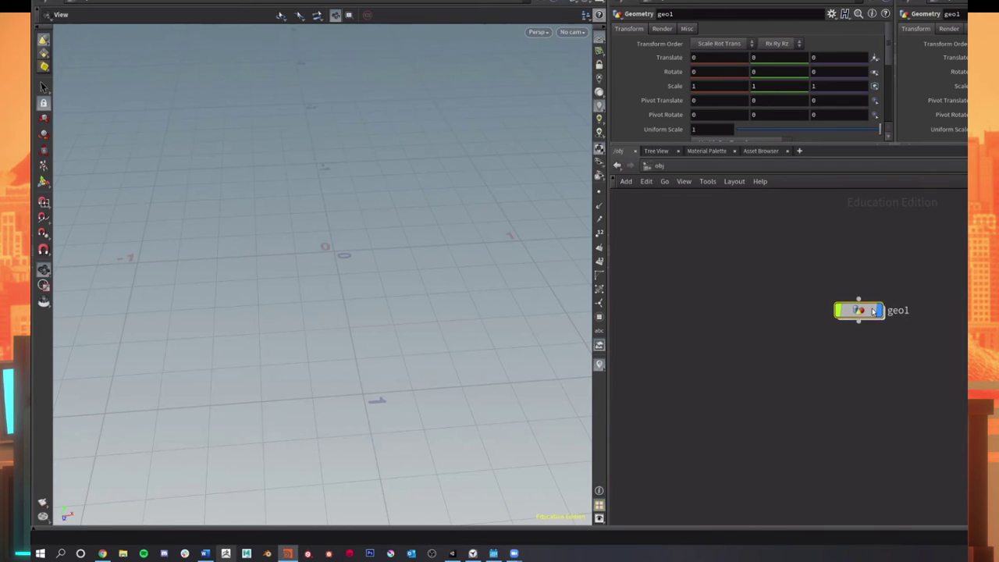
{"action": "left_click_drag", "start_coordinate": [855, 299], "coordinate": [835, 282]}
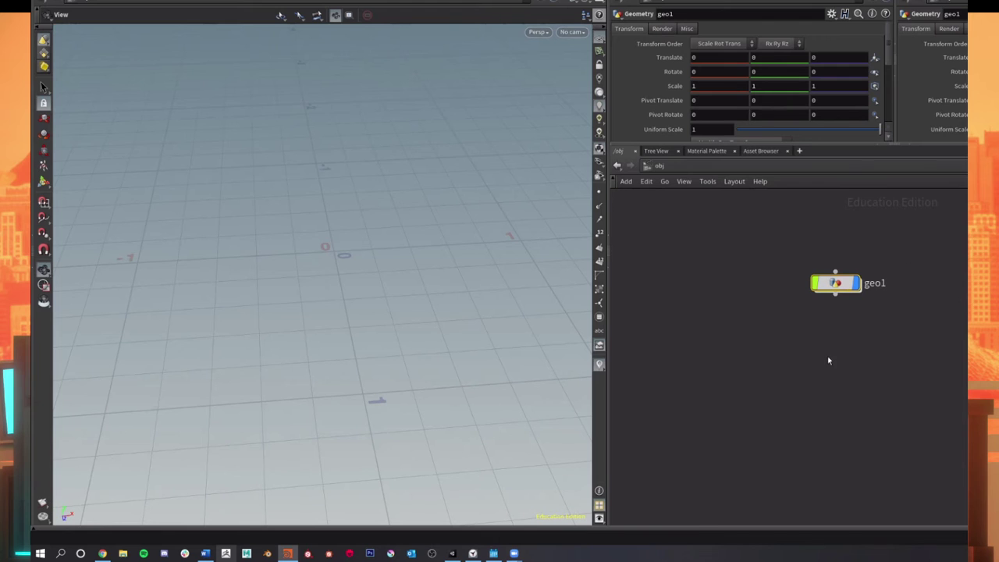
{"action": "double_click", "coordinate": [837, 284]}
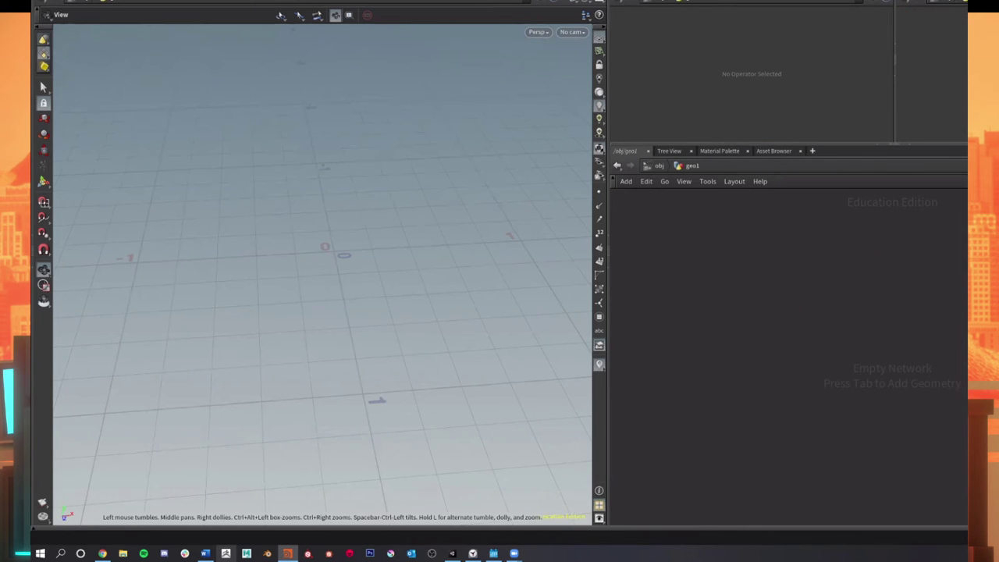
- Add a Null node inside the geometry network
{"action": "key", "text": "Tab"}
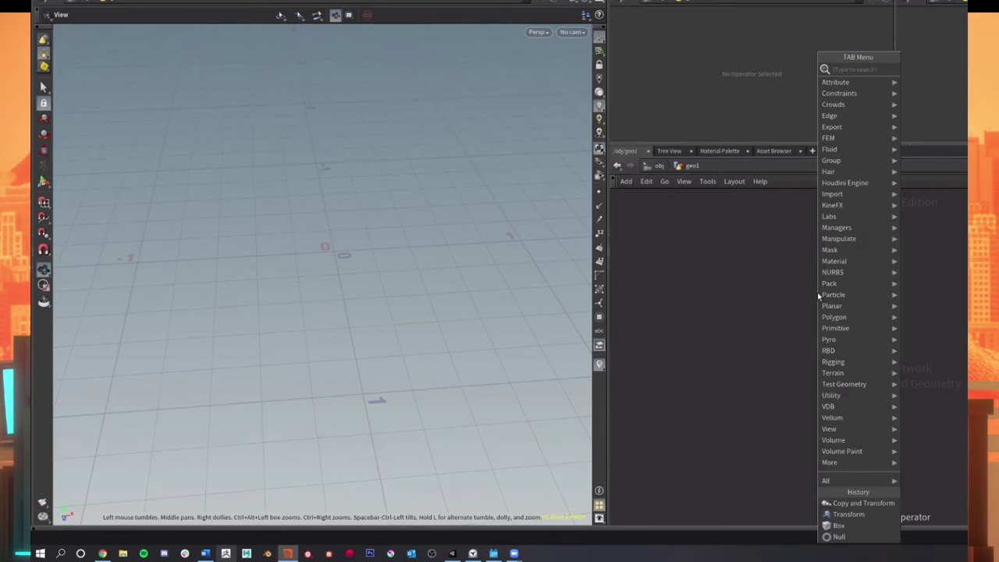
{"action": "type", "text": "null"}
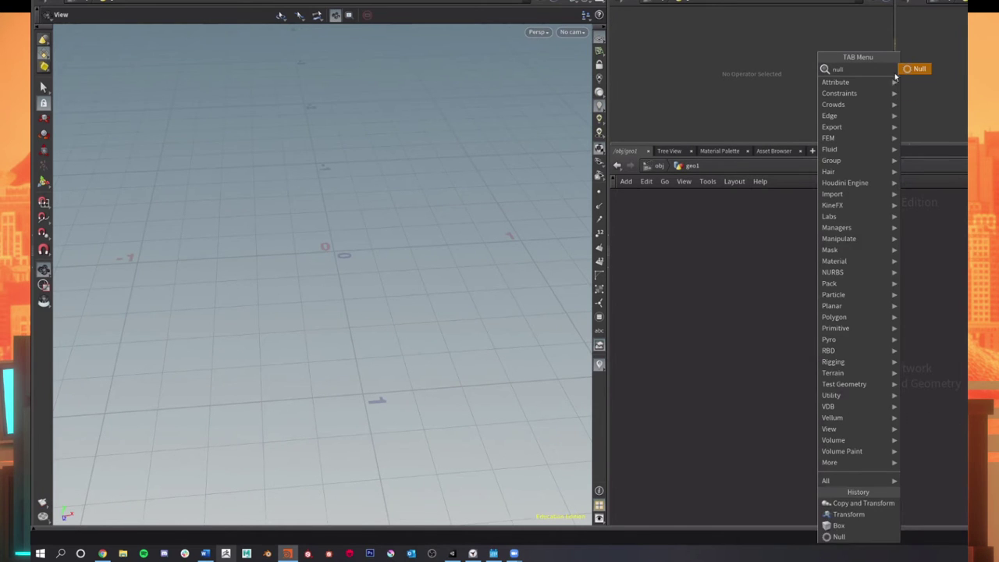
{"action": "left_click", "coordinate": [920, 71]}
{"action": "left_click", "coordinate": [723, 241]}
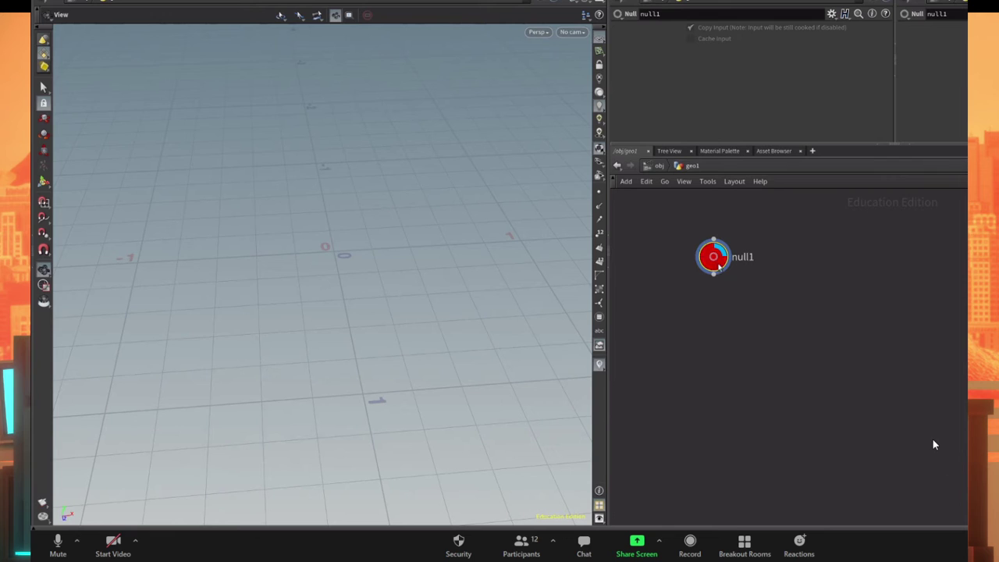
- Add a Box node beside the null and turn on its display
{"action": "mouse_move", "coordinate": [718, 262]}
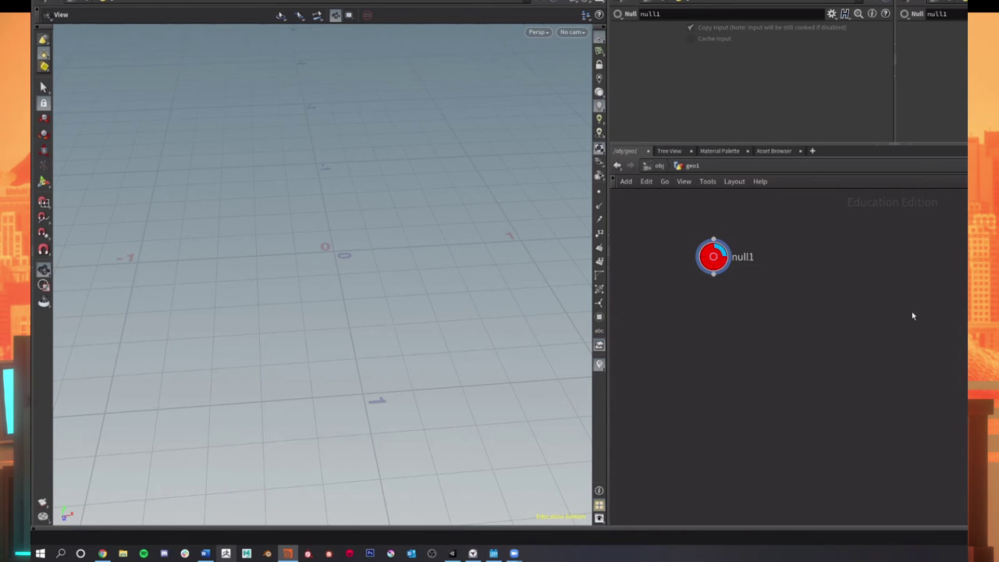
{"action": "key", "text": "Tab"}
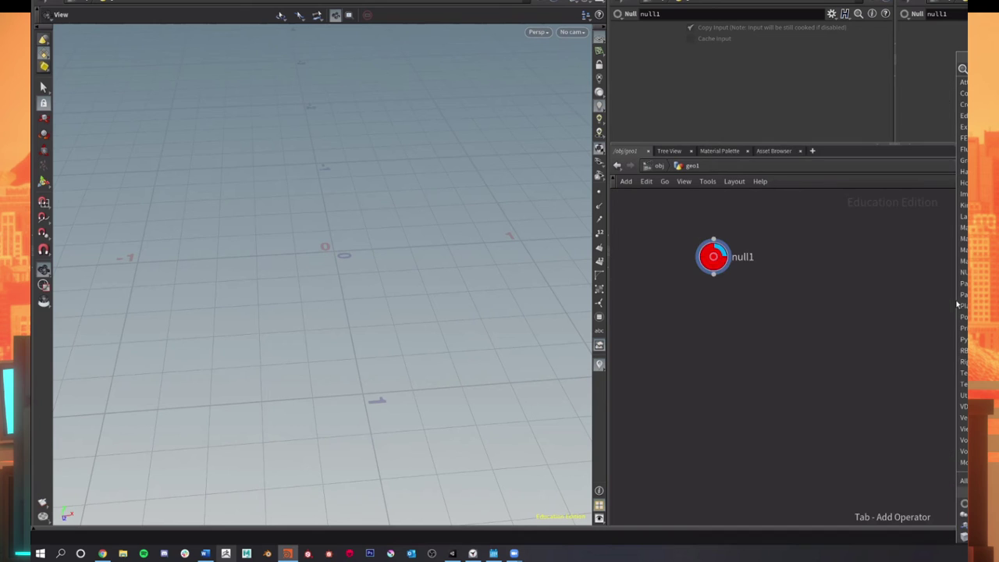
{"action": "left_click", "coordinate": [894, 279]}
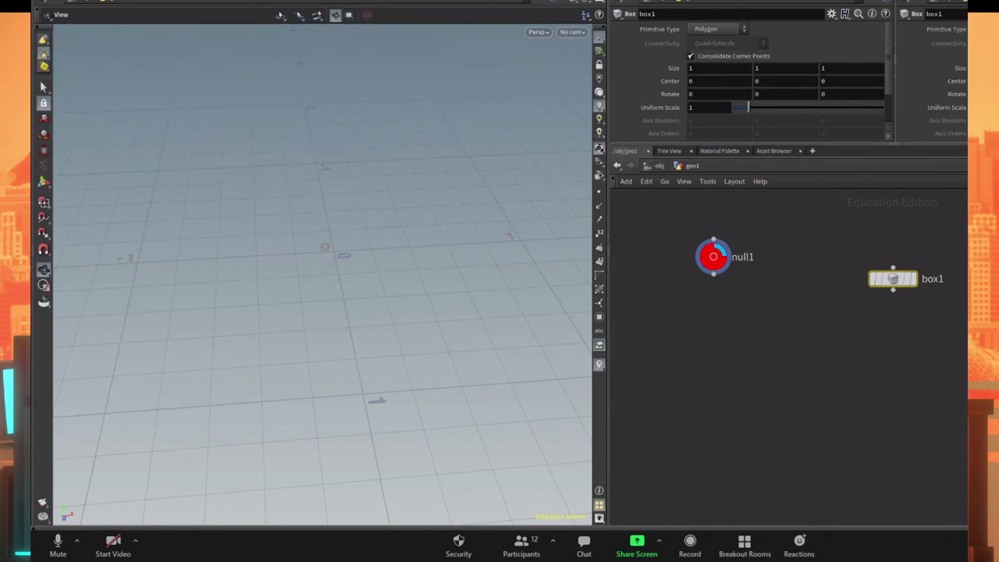
{"action": "left_click", "coordinate": [913, 279]}
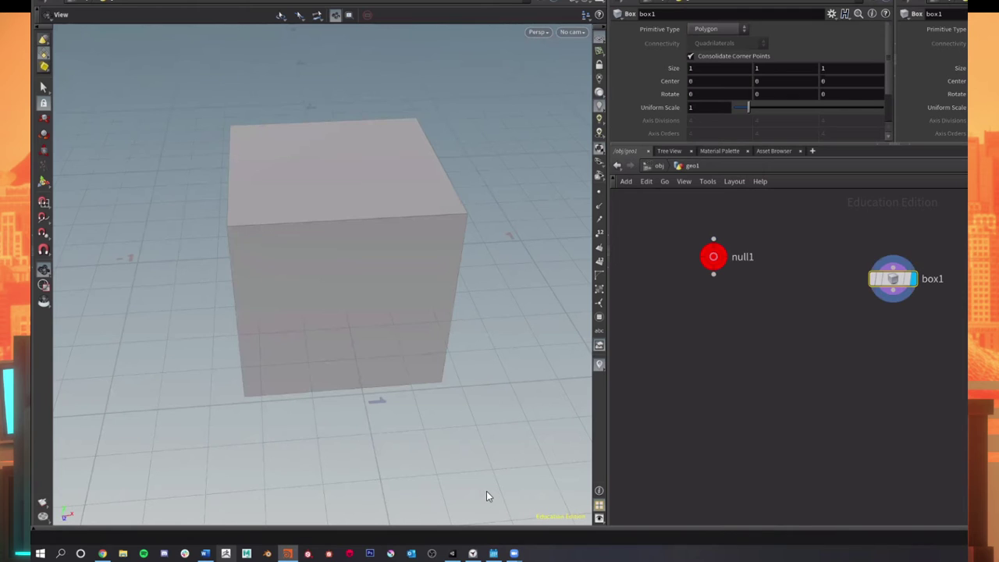
- In the null's parameter interface, make the existing Copy Input and Cache Input parameters invisible
{"action": "left_click", "coordinate": [715, 259]}
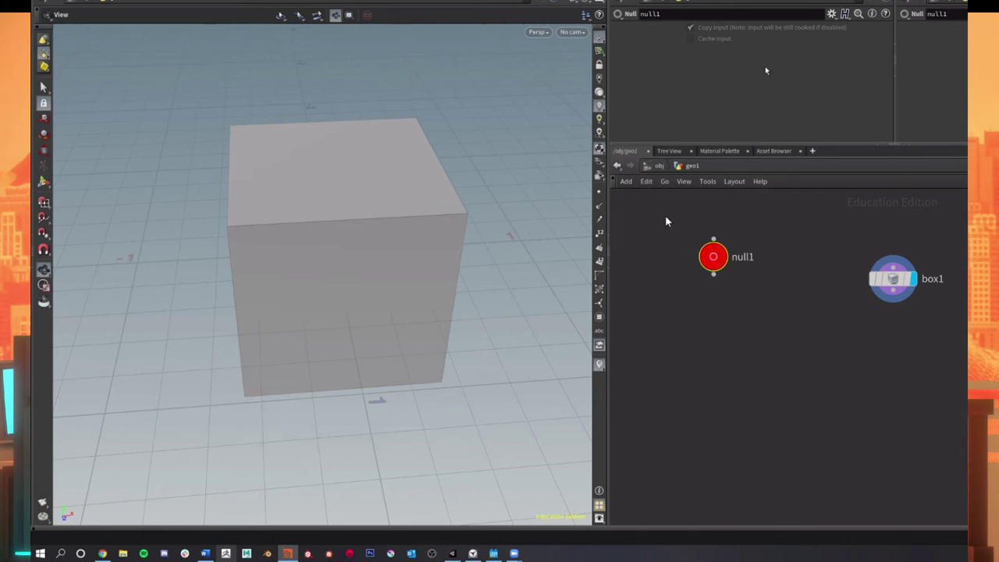
{"action": "left_click", "coordinate": [832, 14]}
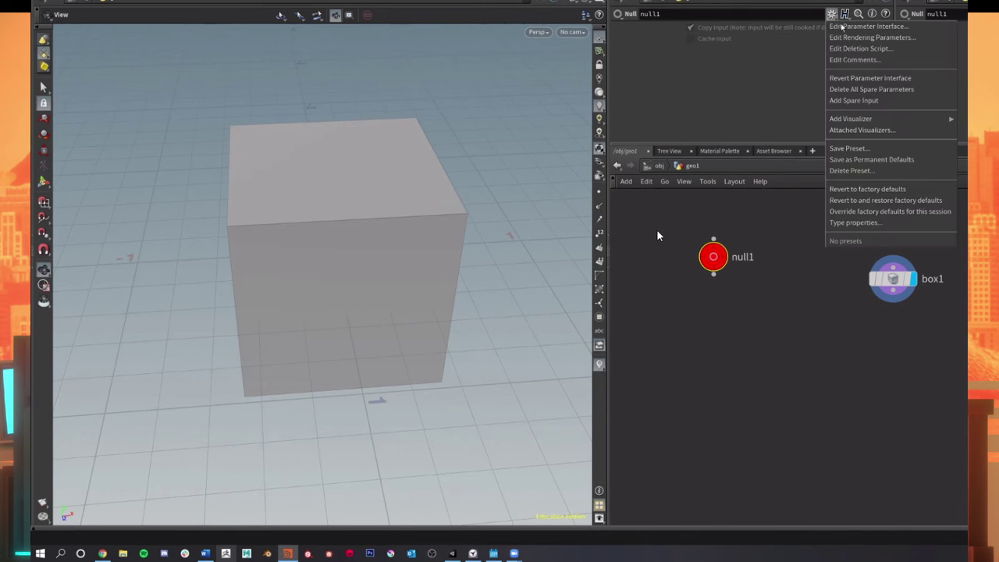
{"action": "left_click", "coordinate": [845, 28]}
{"action": "left_click_drag", "start_coordinate": [439, 145], "coordinate": [431, 137]}
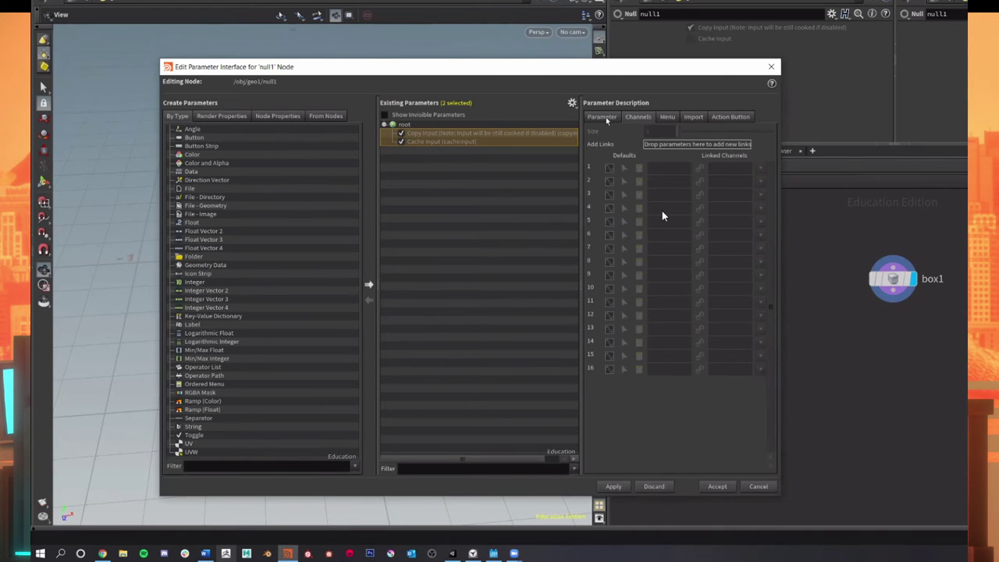
{"action": "left_click", "coordinate": [596, 249]}
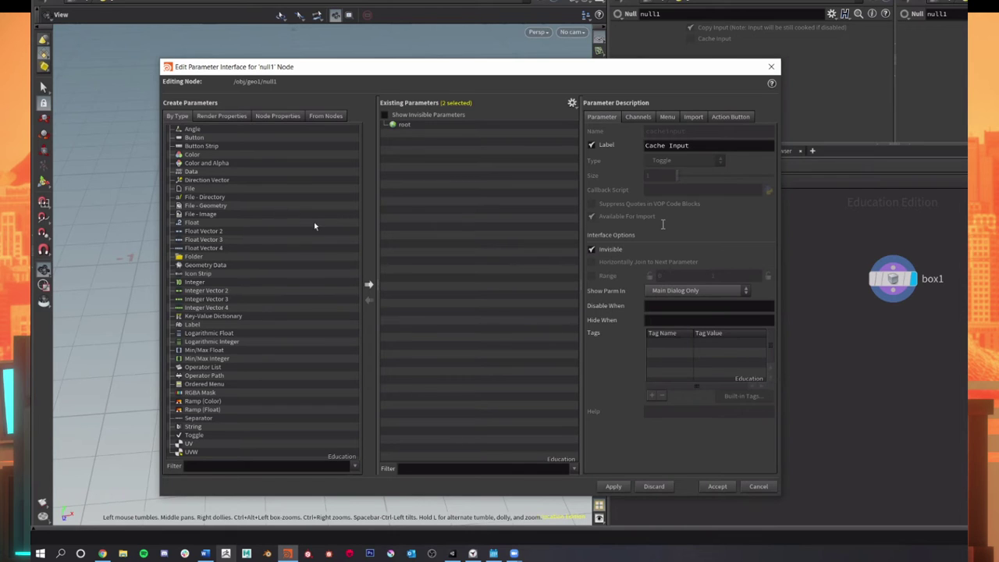
- Add a Float parameter under root in the null's parameter interface and label it "Value"
{"action": "left_click", "coordinate": [191, 223]}
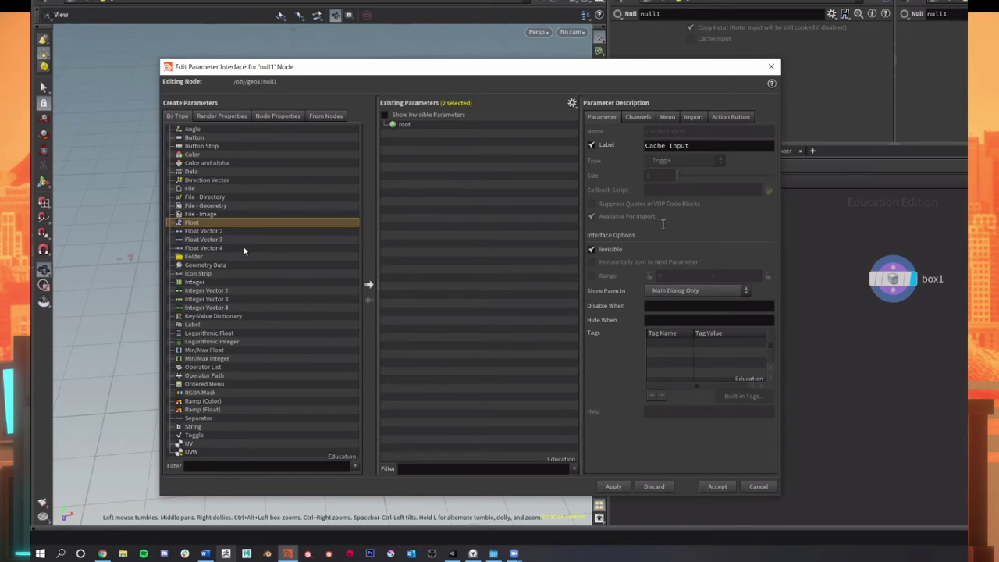
{"action": "left_click_drag", "start_coordinate": [185, 225], "coordinate": [400, 127]}
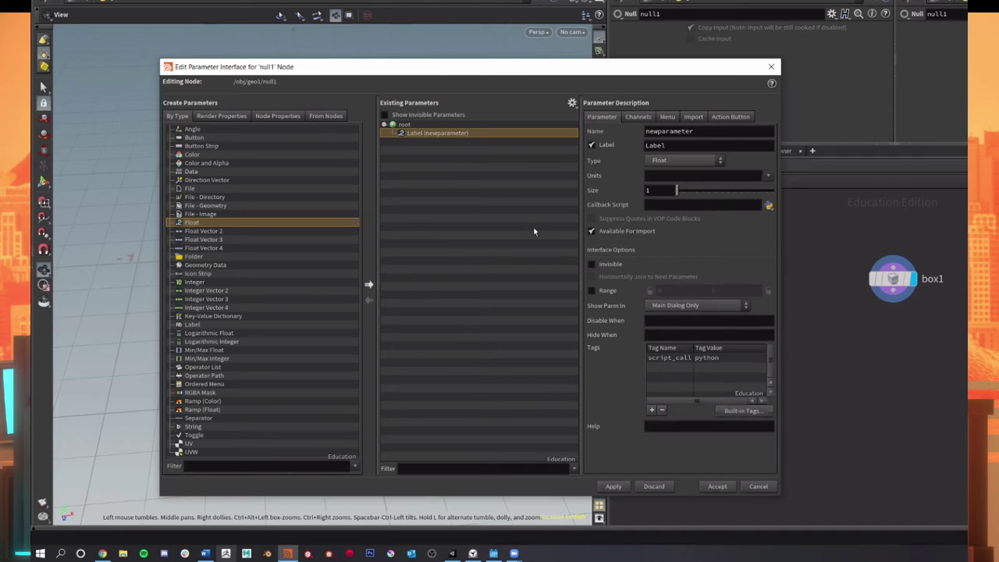
{"action": "double_click", "coordinate": [670, 145]}
{"action": "type", "text": "Value"}
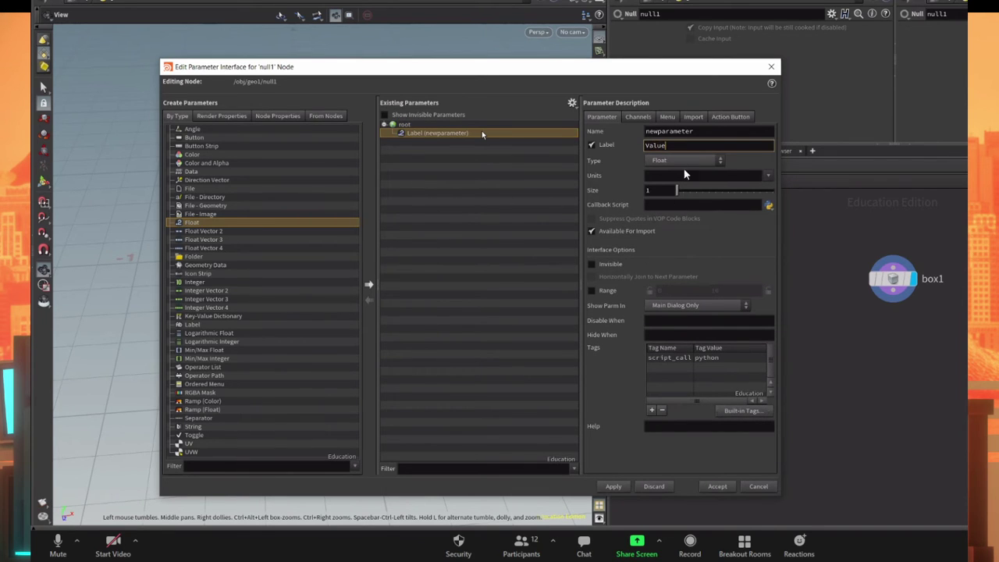
- Enable the Value parameter's range with a minimum of 1 and maximum of 10, and accept the interface changes
{"action": "left_click", "coordinate": [623, 291]}
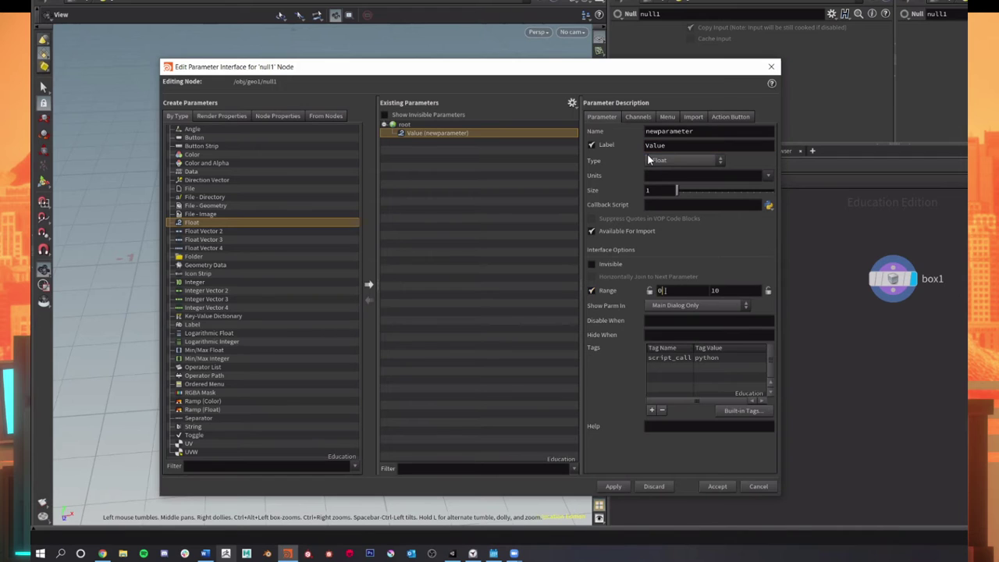
{"action": "double_click", "coordinate": [662, 290]}
{"action": "type", "text": "1"}
{"action": "left_click", "coordinate": [638, 118]}
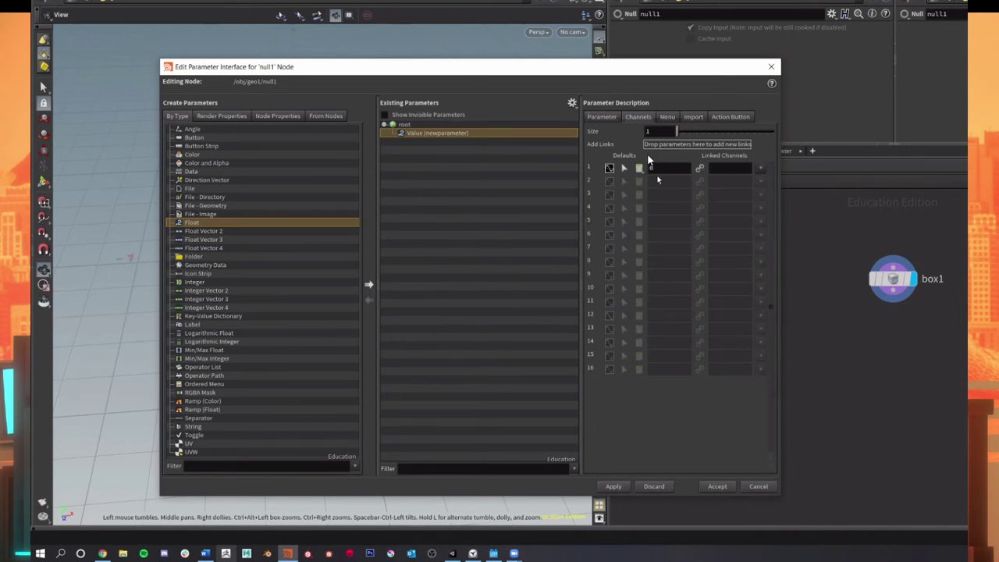
{"action": "left_click", "coordinate": [603, 117]}
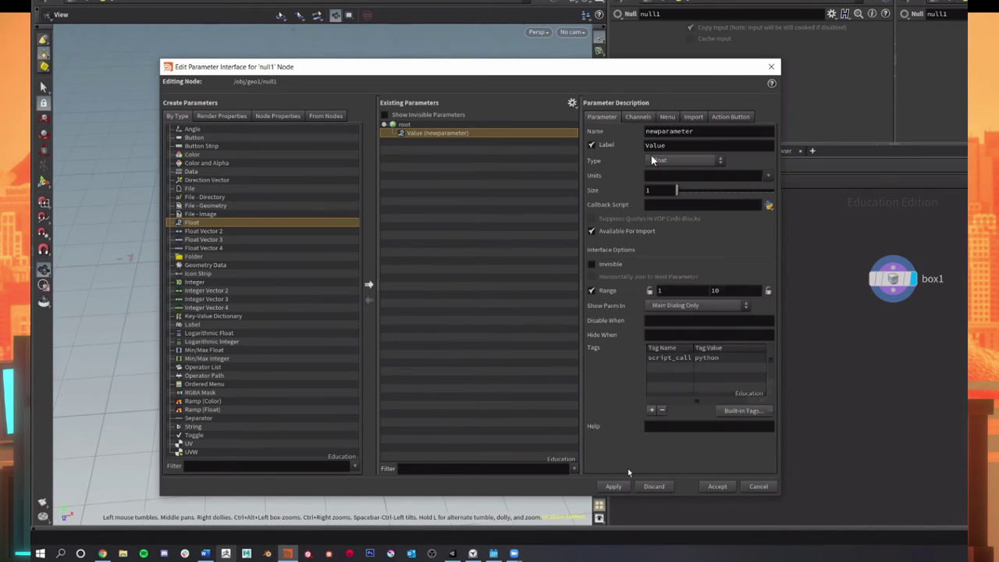
{"action": "left_click", "coordinate": [615, 485]}
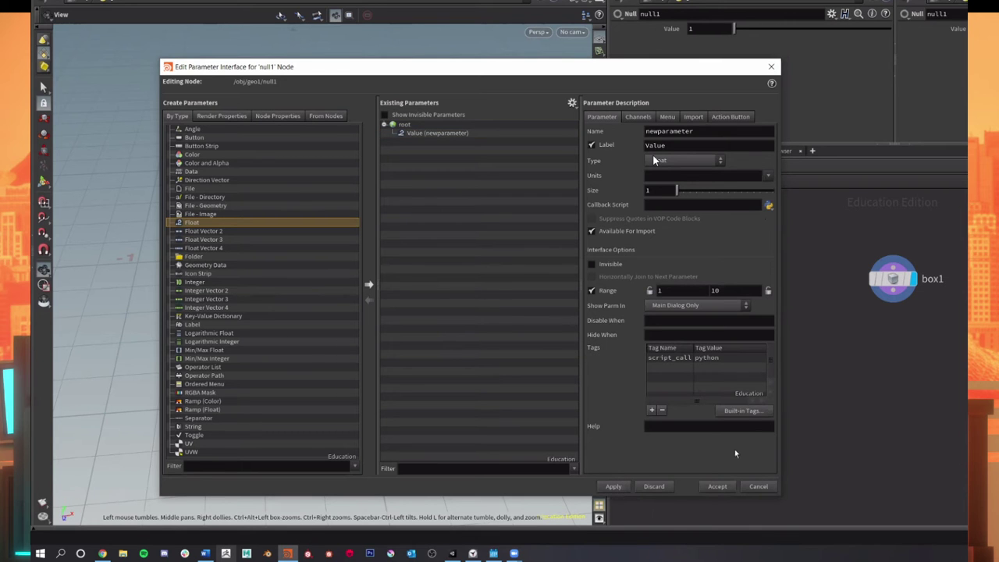
{"action": "left_click", "coordinate": [718, 486]}
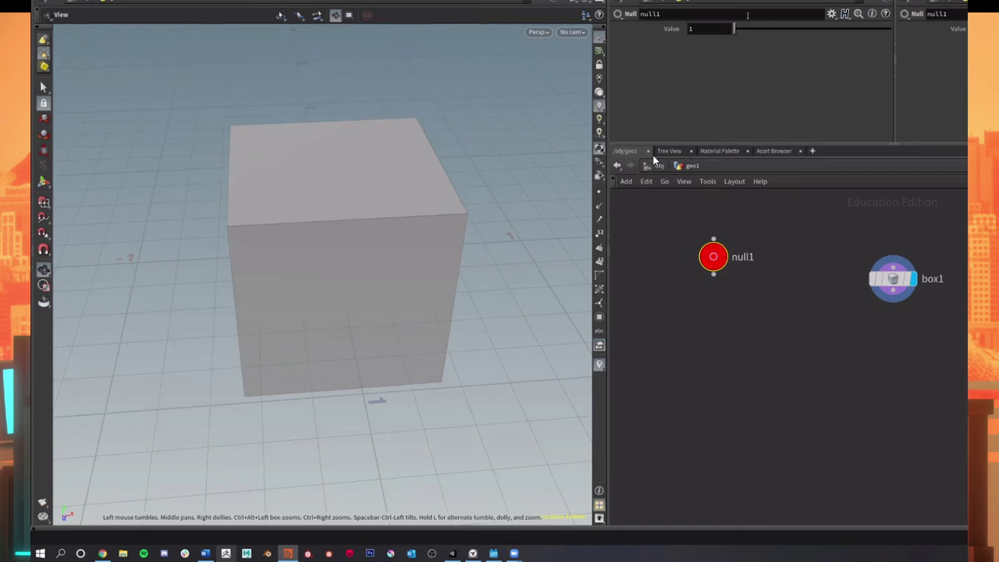
- Test the null's Value slider and reposition the box node slightly closer to the null
{"action": "left_click_drag", "start_coordinate": [736, 29], "coordinate": [603, 34]}
{"action": "mouse_move", "coordinate": [883, 279]}
{"action": "left_mouse_down"}
{"action": "mouse_move", "coordinate": [873, 278]}
{"action": "mouse_move", "coordinate": [890, 269]}
{"action": "left_mouse_up"}
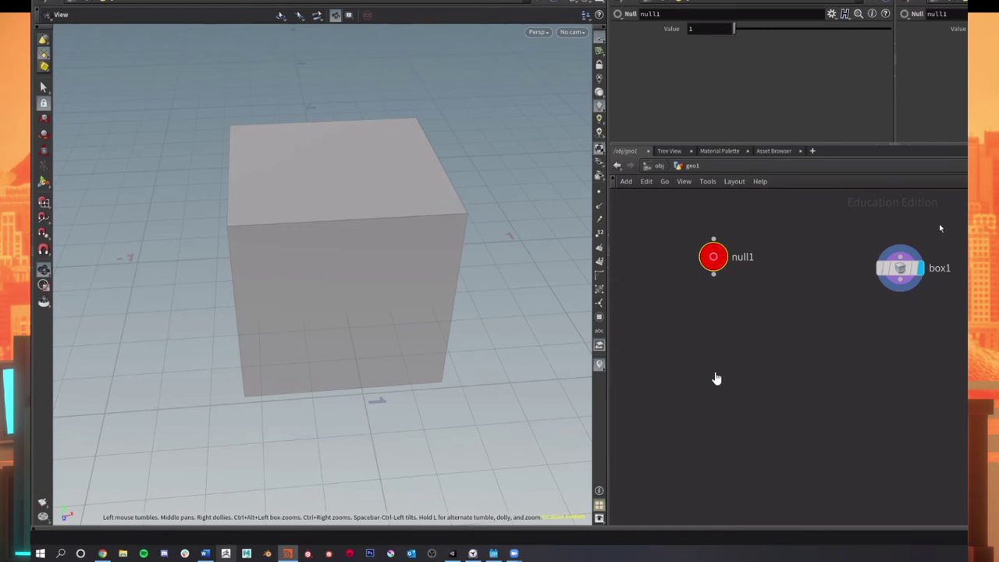
{"action": "left_click_drag", "start_coordinate": [734, 29], "coordinate": [642, 78]}
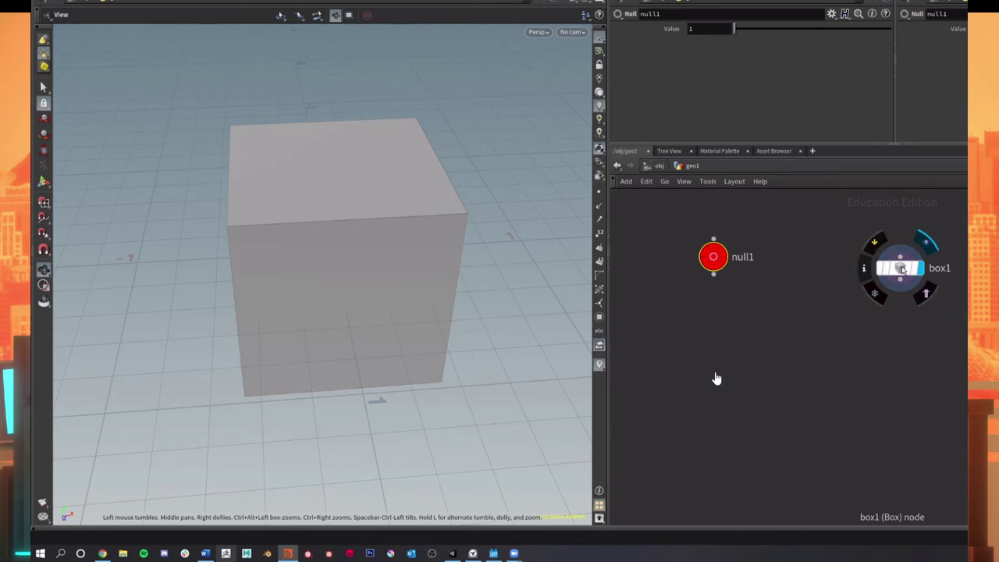
{"action": "left_click_drag", "start_coordinate": [899, 268], "coordinate": [868, 262]}
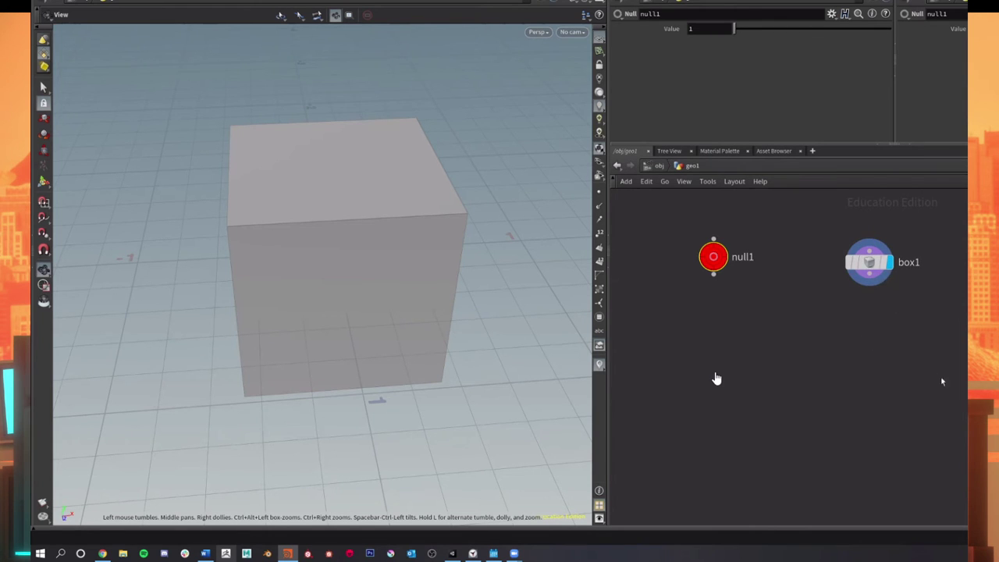
- Pin the null's parameters in one parameter pane and show the box's parameters in the other
{"action": "left_click", "coordinate": [882, 267]}
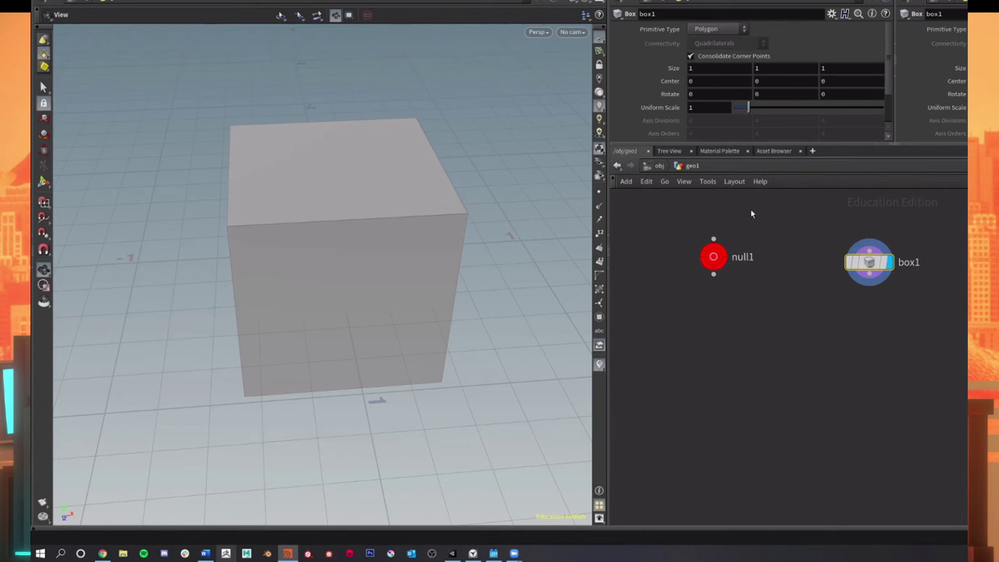
{"action": "left_click", "coordinate": [713, 259]}
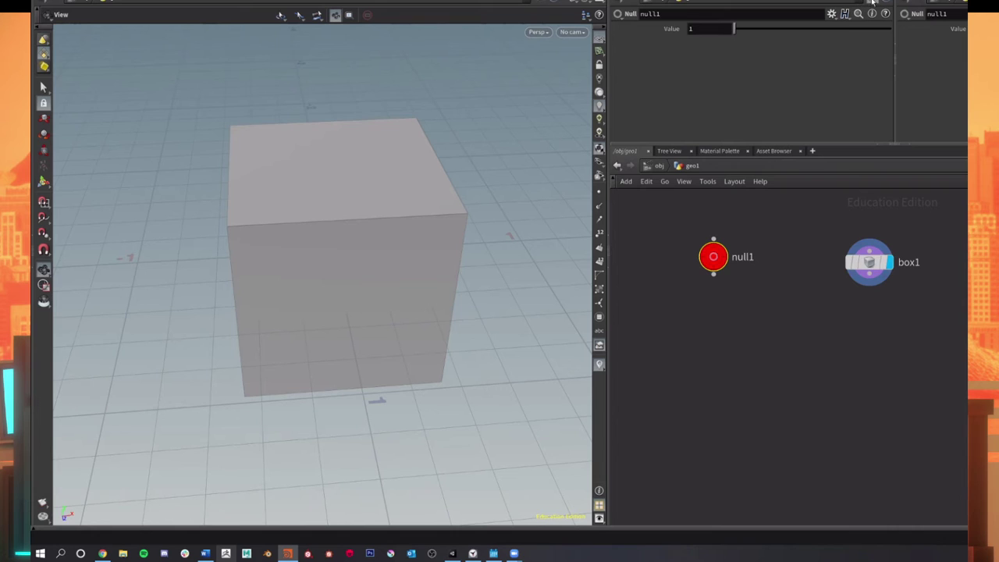
{"action": "left_click", "coordinate": [870, 270]}
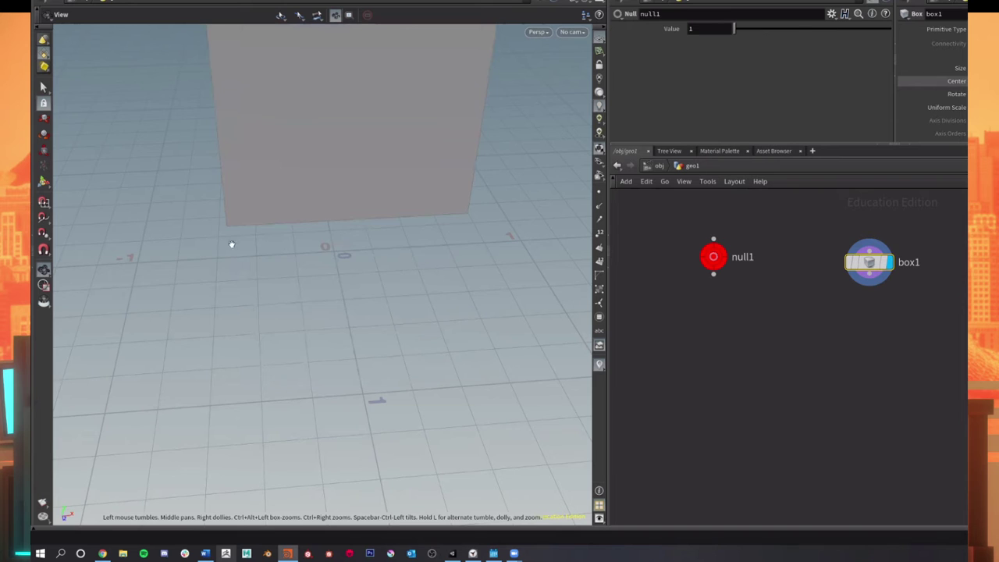
- Try adjusting the box's size value and undo the change
{"action": "scroll", "coordinate": [232, 245], "scroll_direction": "down", "scroll_amount": 5}
{"action": "left_click_drag", "start_coordinate": [232, 245], "coordinate": [288, 316]}
{"action": "middle_click_drag", "start_coordinate": [288, 317], "coordinate": [284, 406]}
{"action": "scroll", "coordinate": [285, 406], "scroll_direction": "down", "scroll_amount": 3}
{"action": "left_click_drag", "start_coordinate": [284, 406], "coordinate": [254, 400]}
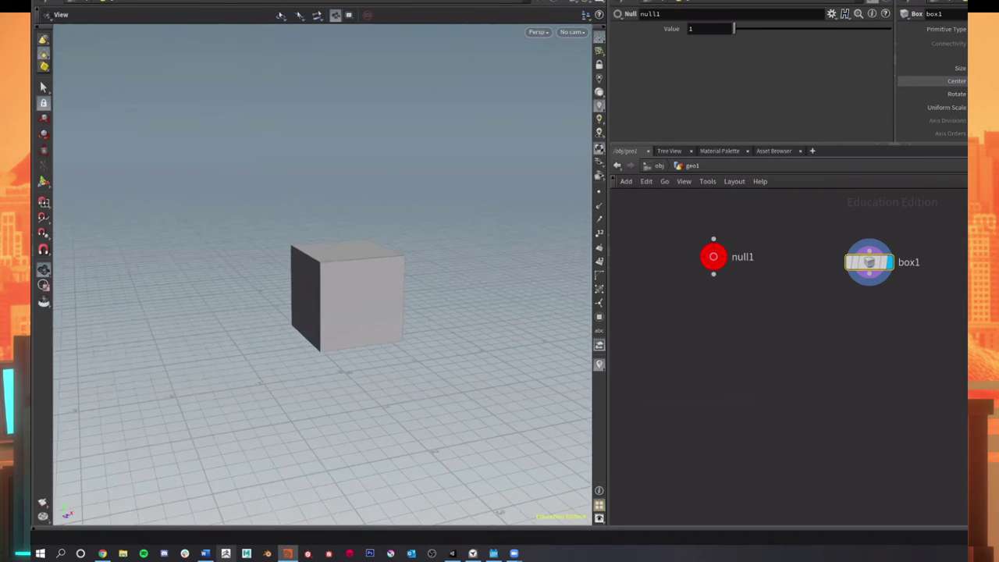
{"action": "mouse_move", "coordinate": [981, 68]}
{"action": "middle_mouse_down"}
{"action": "mouse_move", "coordinate": [995, 68]}
{"action": "mouse_move", "coordinate": [981, 68]}
{"action": "middle_mouse_up"}
{"action": "key", "text": "ctrl+z"}
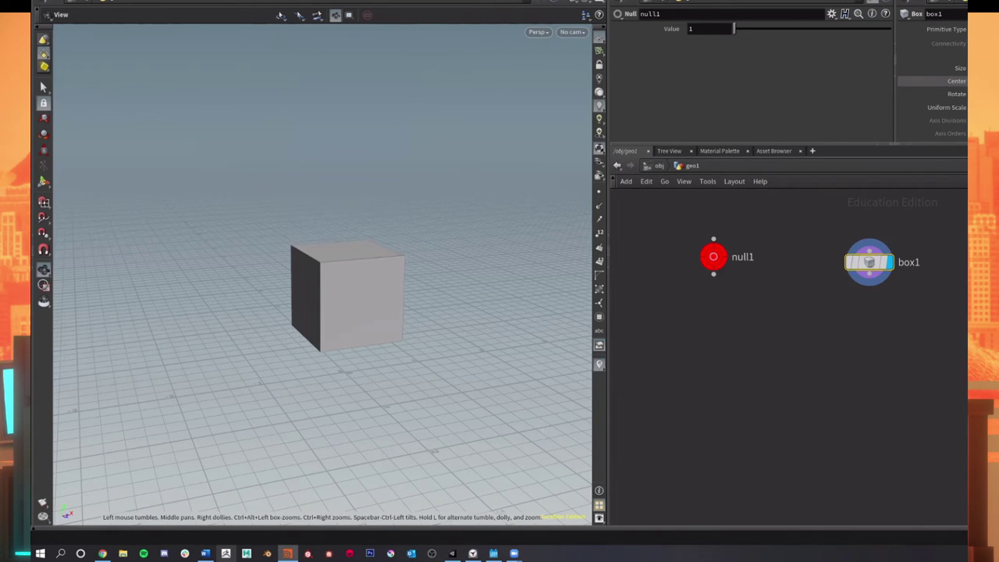
- Link the box's height to the null's Value parameter with a relative reference and test the slider
{"action": "middle_click_drag", "start_coordinate": [451, 286], "coordinate": [451, 327]}
{"action": "left_click_drag", "start_coordinate": [451, 328], "coordinate": [439, 323]}
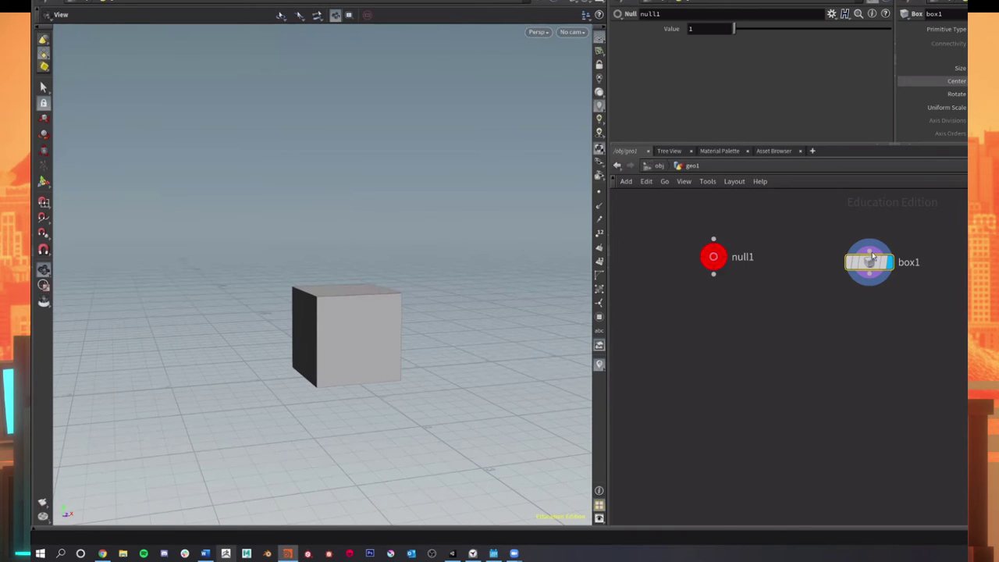
{"action": "left_click_drag", "start_coordinate": [752, 29], "coordinate": [733, 70]}
{"action": "key", "text": "Return"}
{"action": "right_click", "coordinate": [696, 28]}
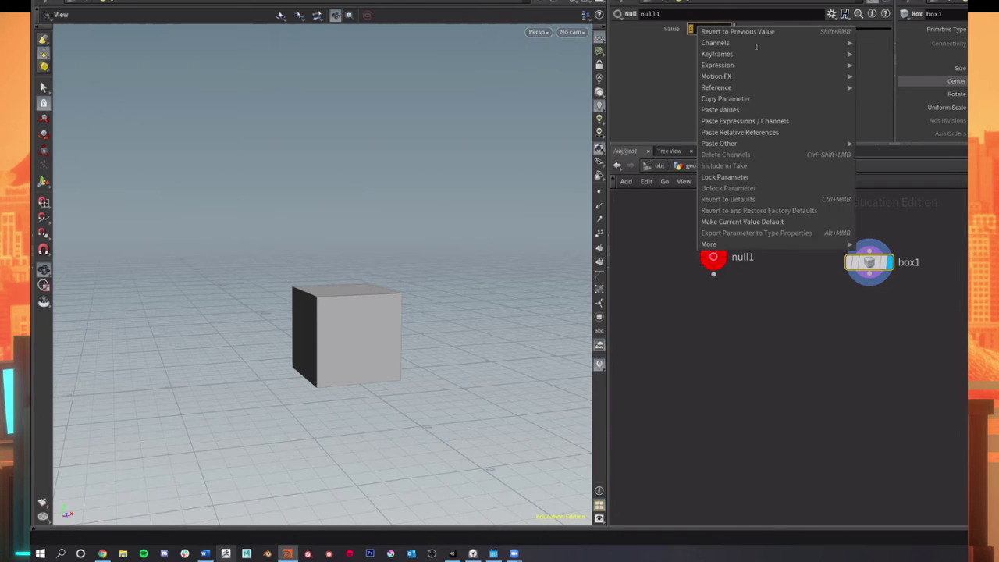
{"action": "left_click", "coordinate": [754, 99]}
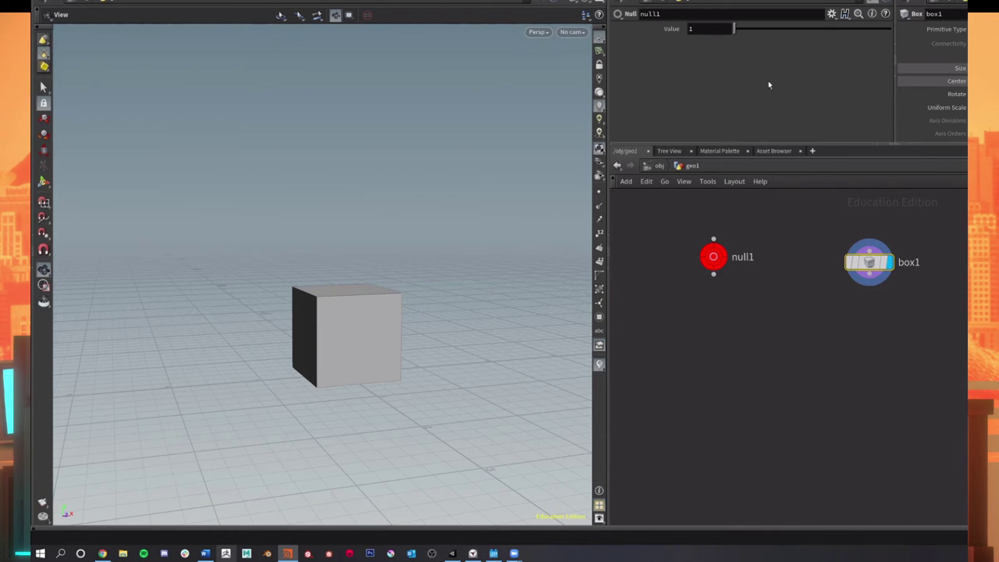
{"action": "mouse_move", "coordinate": [750, 29]}
{"action": "left_mouse_down"}
{"action": "mouse_move", "coordinate": [793, 30]}
{"action": "mouse_move", "coordinate": [732, 33]}
{"action": "left_mouse_up"}
- Add a second Box node beside box1 and display it in the viewport
{"action": "left_click_drag", "start_coordinate": [449, 271], "coordinate": [965, 254]}
{"action": "key", "text": "Tab"}
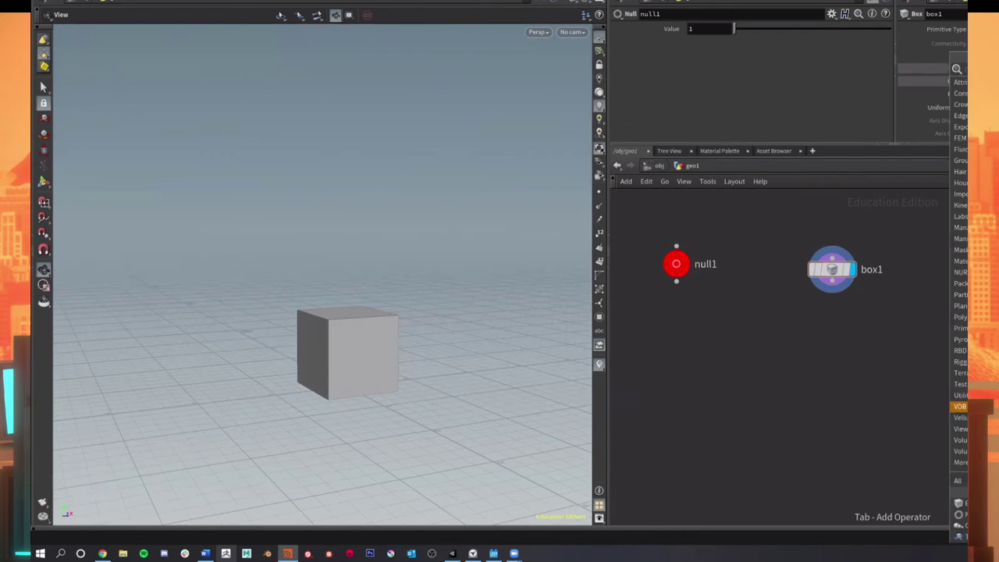
{"action": "left_click", "coordinate": [965, 502]}
{"action": "left_click", "coordinate": [966, 270]}
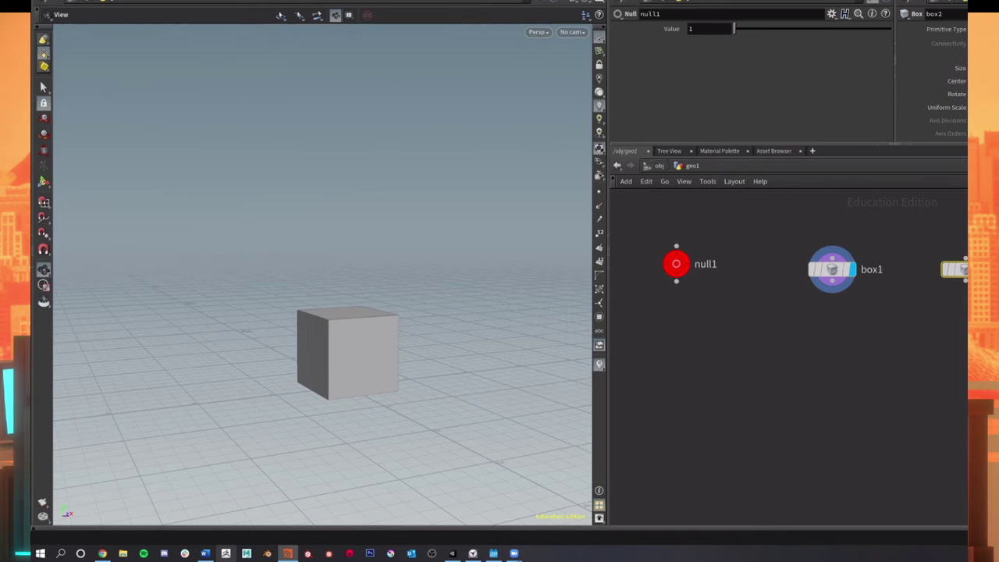
{"action": "left_click", "coordinate": [986, 270]}
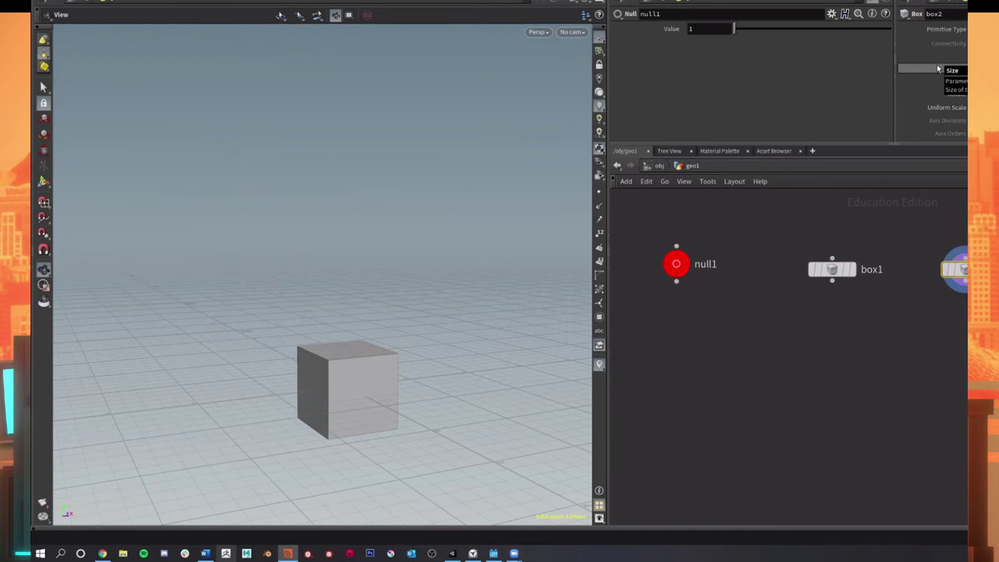
- Flatten and widen box2 into a thin slab and raise it to the height of the first box's top face
{"action": "middle_click_drag", "start_coordinate": [939, 68], "coordinate": [939, 70]}
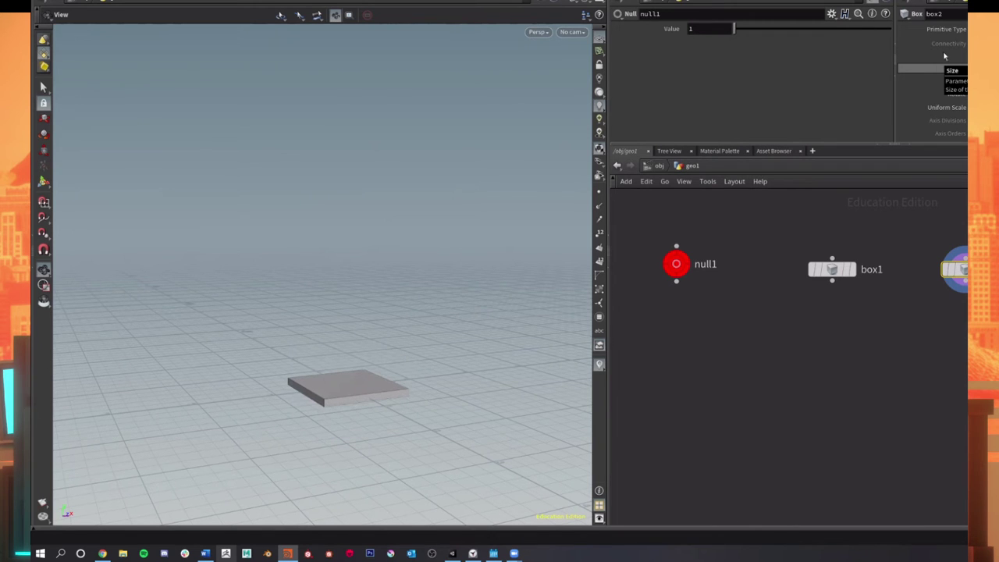
{"action": "left_click_drag", "start_coordinate": [434, 371], "coordinate": [479, 343]}
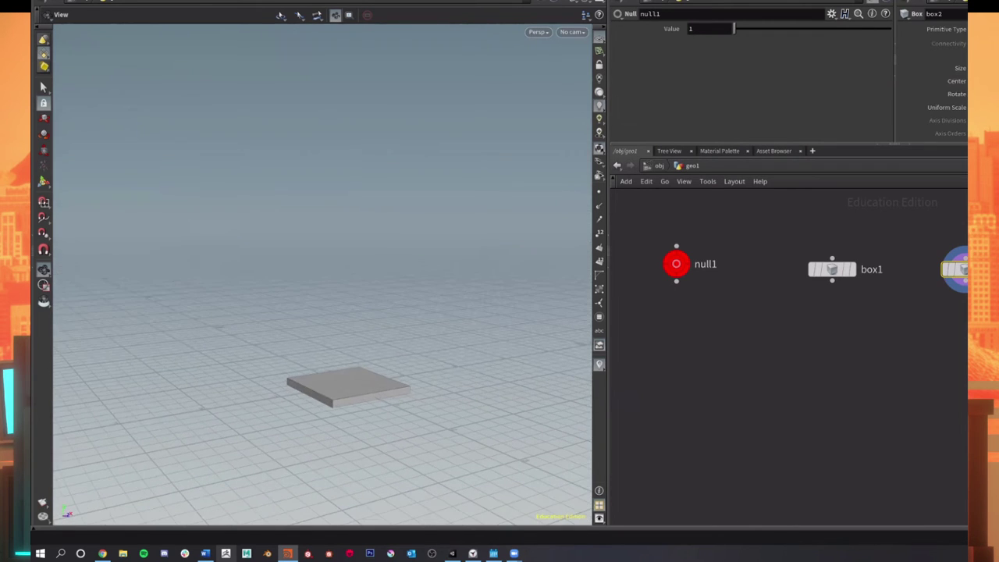
{"action": "key", "text": "Return"}
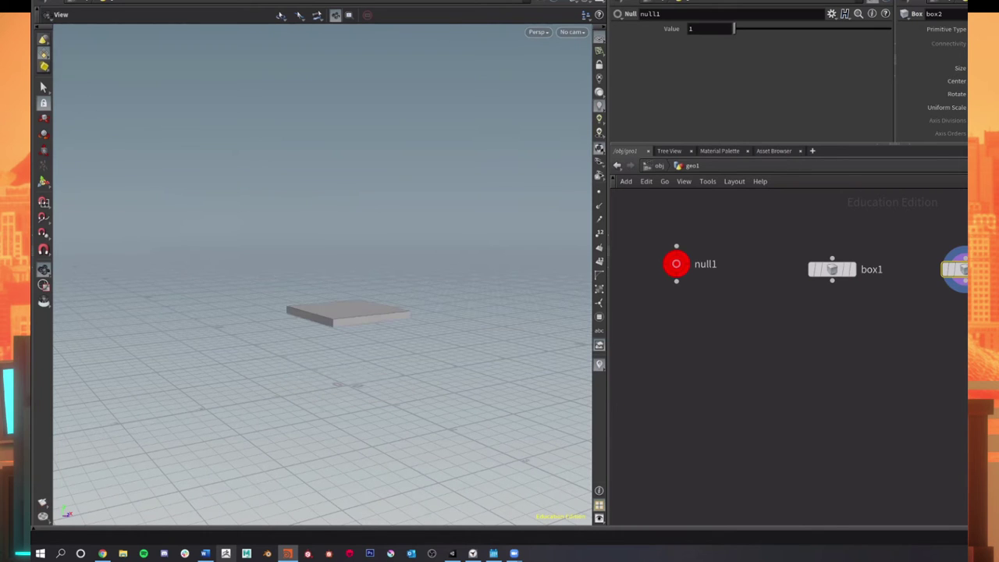
- Combine box1 and box2 in a displayed Merge node and test the null's Value slider on the result
{"action": "left_click", "coordinate": [851, 268]}
{"action": "left_click", "coordinate": [854, 269]}
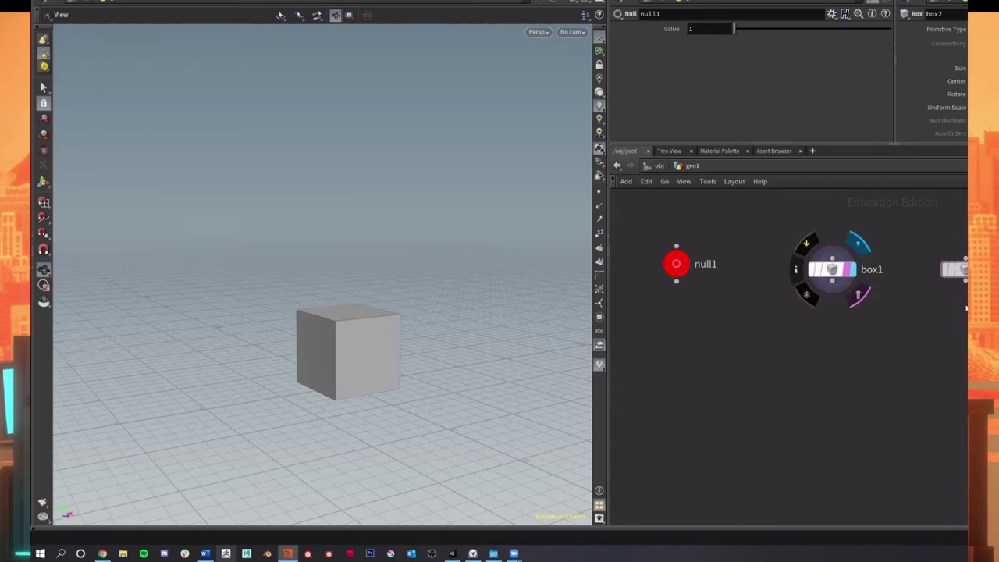
{"action": "left_click_drag", "start_coordinate": [751, 252], "coordinate": [965, 314]}
{"action": "left_click_drag", "start_coordinate": [833, 282], "coordinate": [890, 345], "text": "alt"}
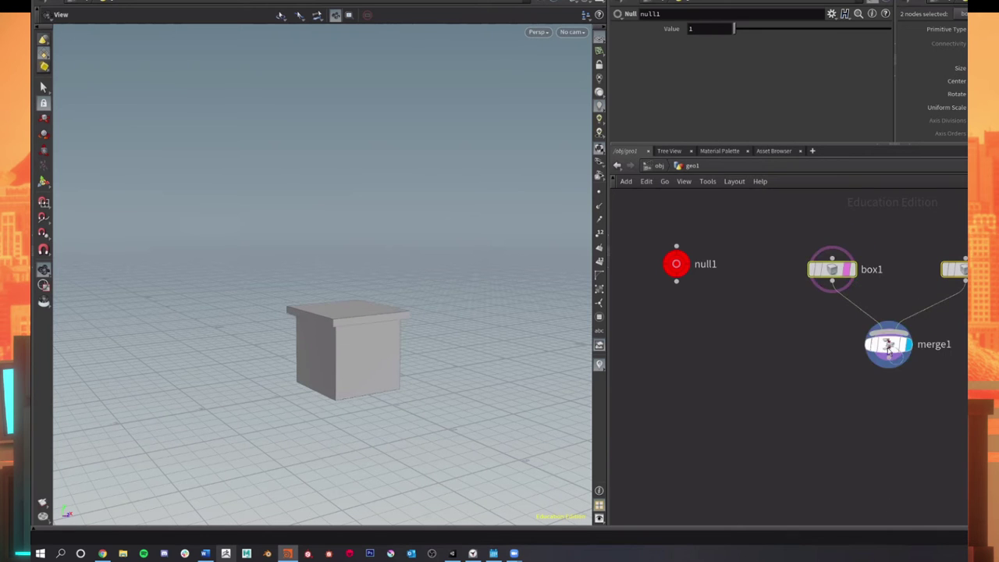
{"action": "left_click", "coordinate": [889, 346]}
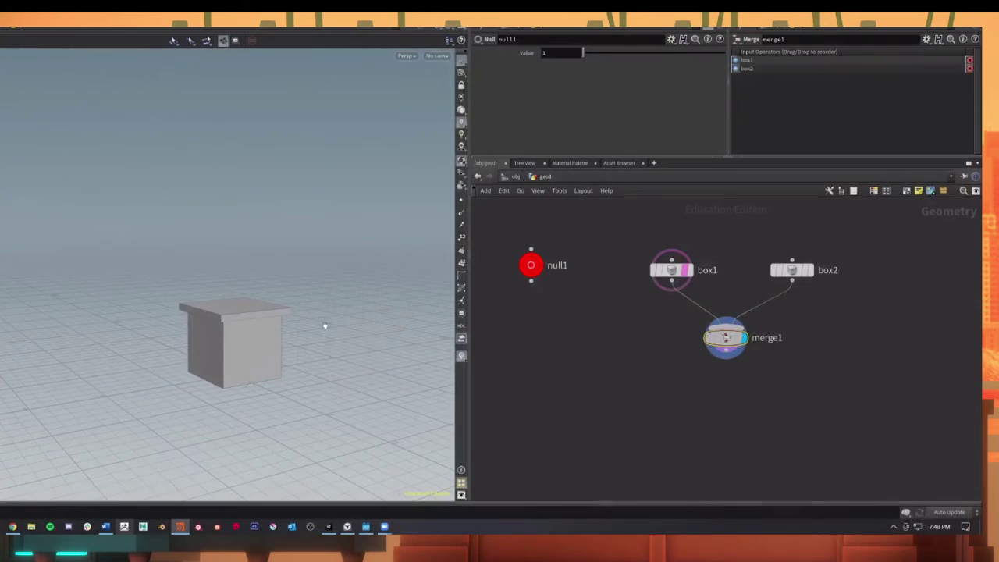
{"action": "left_click_drag", "start_coordinate": [584, 53], "coordinate": [647, 53]}
{"action": "key", "text": "ctrl+z"}
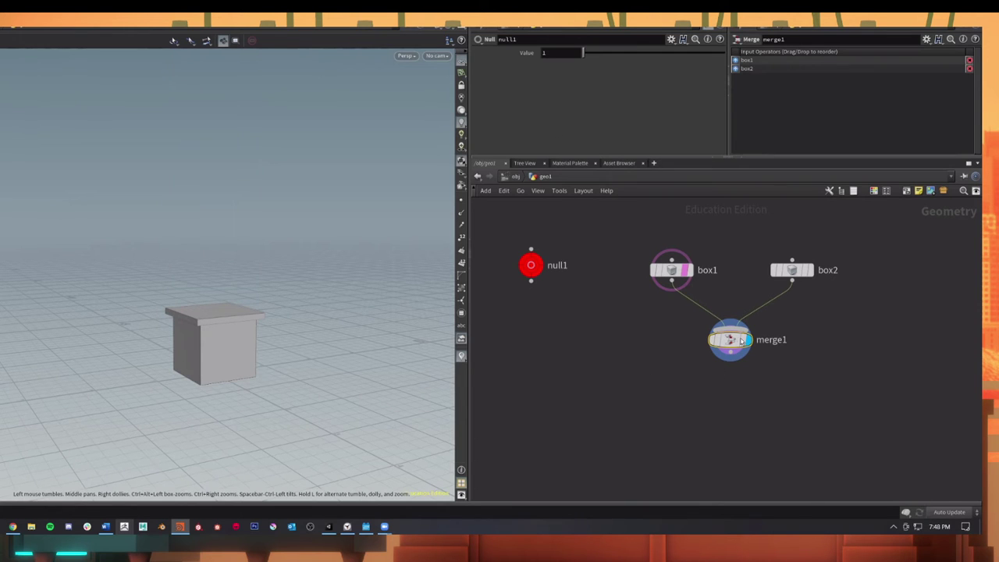
- Reposition the merge node and insert a Copy and Transform node between box2 and the merge
{"action": "left_click_drag", "start_coordinate": [742, 341], "coordinate": [702, 355]}
{"action": "key", "text": "Tab"}
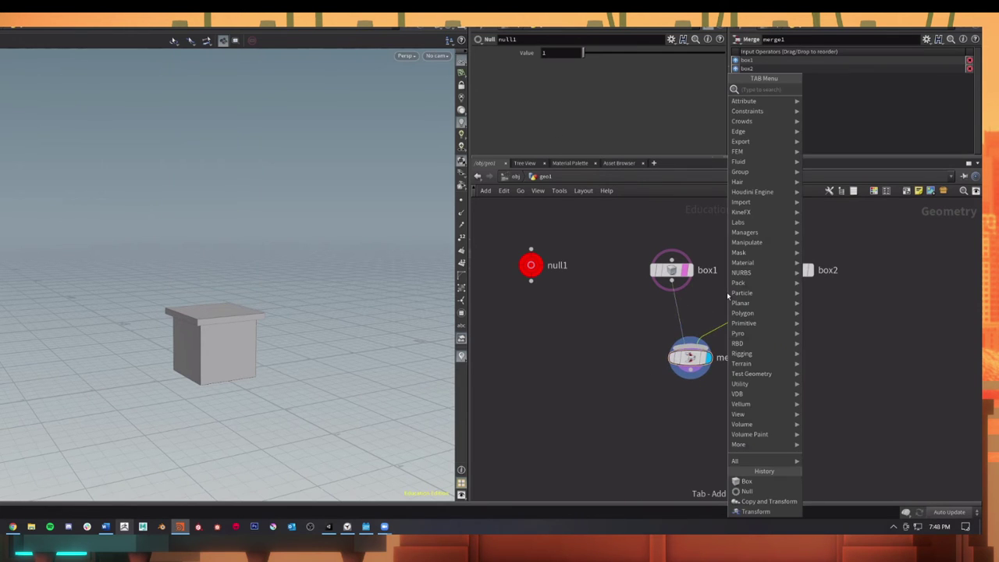
{"action": "type", "text": "copy"}
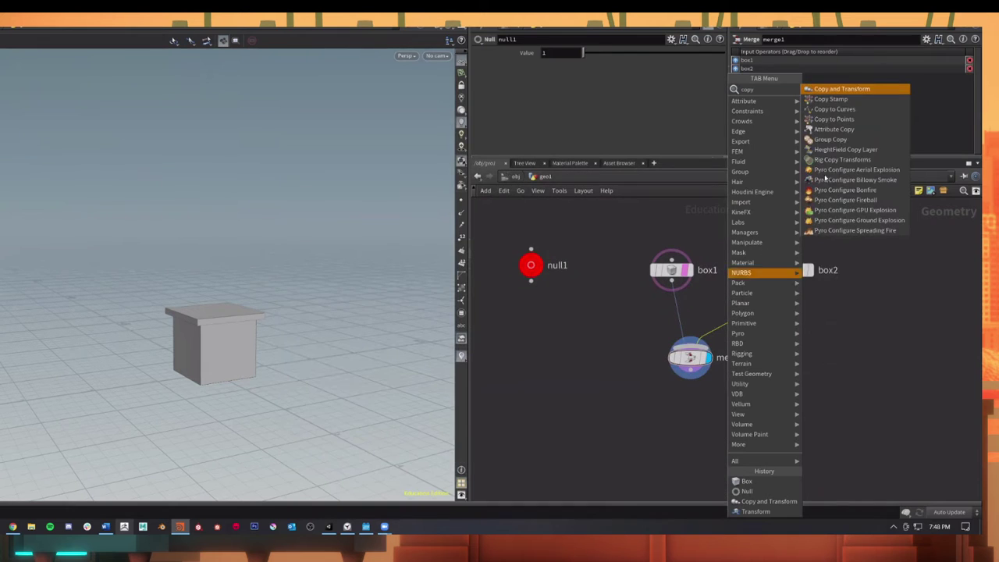
{"action": "left_click", "coordinate": [855, 93]}
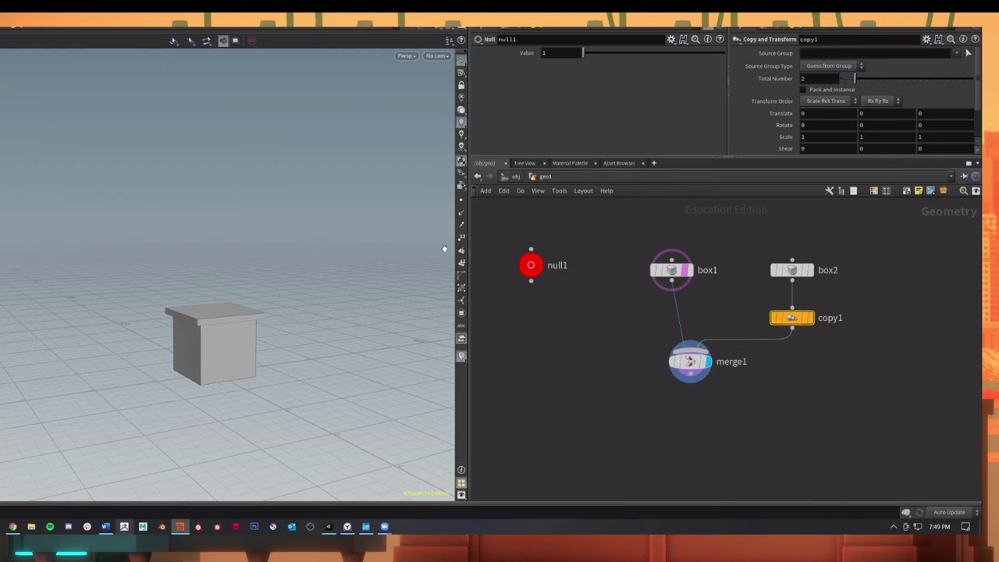
- Drive copy1's Total Number from the null's Value parameter using a relative reference
{"action": "left_click", "coordinate": [544, 52]}
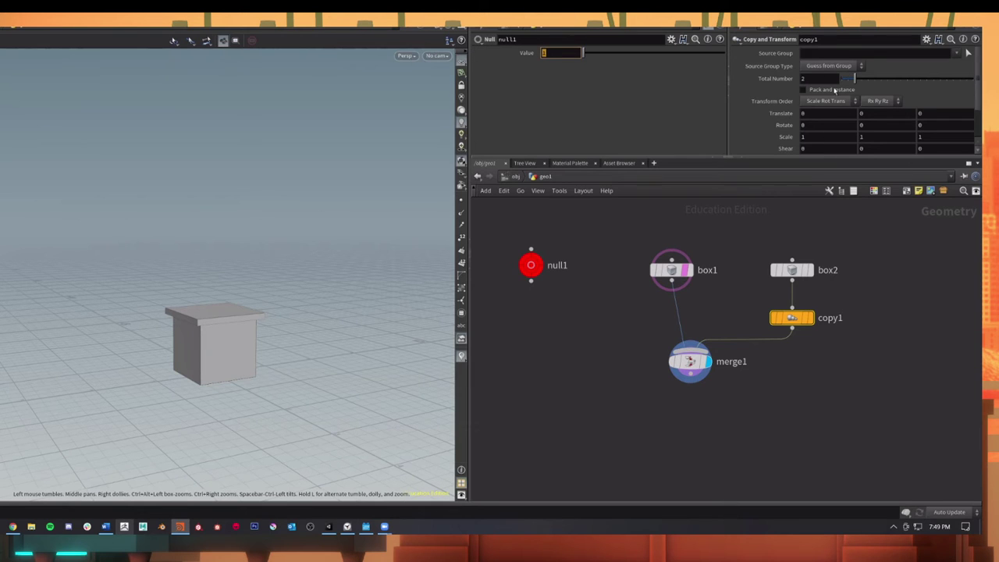
{"action": "right_click", "coordinate": [551, 53]}
{"action": "left_click", "coordinate": [683, 119]}
{"action": "right_click", "coordinate": [819, 78]}
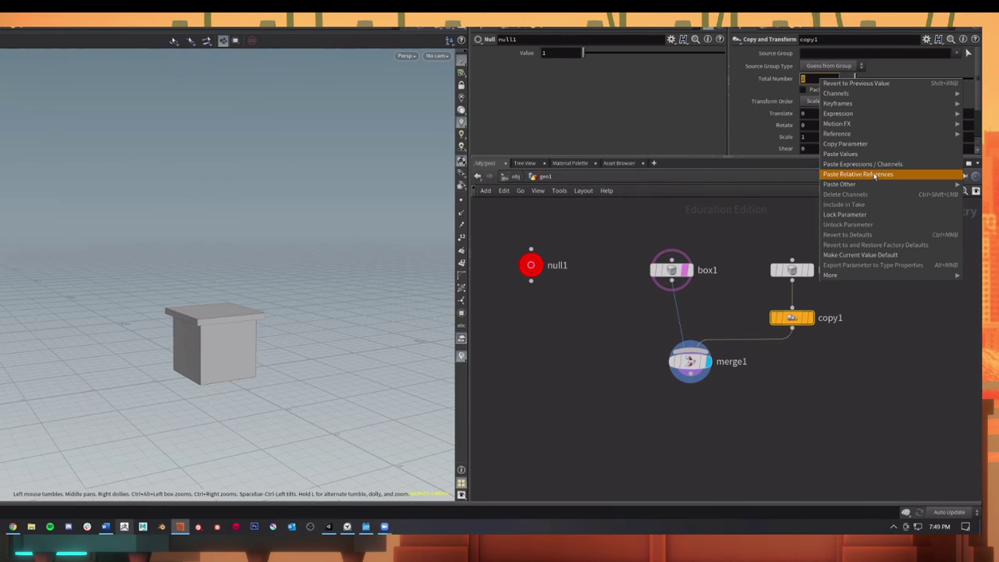
{"action": "left_click", "coordinate": [874, 175]}
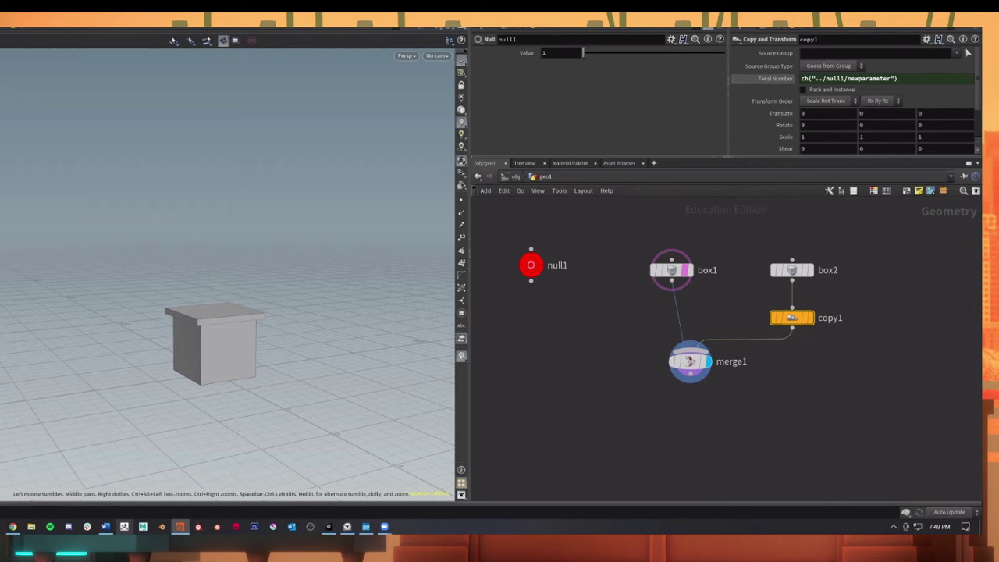
- Set copy1's Y translation to 1 and test the stacked slabs with the null's Value slider
{"action": "left_click_drag", "start_coordinate": [861, 114], "coordinate": [846, 116]}
{"action": "type", "text": "1"}
{"action": "key", "text": "Return"}
{"action": "left_click_drag", "start_coordinate": [282, 291], "coordinate": [194, 307]}
{"action": "mouse_move", "coordinate": [589, 52]}
{"action": "left_mouse_down"}
{"action": "mouse_move", "coordinate": [640, 53]}
{"action": "mouse_move", "coordinate": [576, 55]}
{"action": "mouse_move", "coordinate": [658, 52]}
{"action": "mouse_move", "coordinate": [577, 53]}
{"action": "left_mouse_up"}
{"action": "left_click_drag", "start_coordinate": [246, 324], "coordinate": [336, 274]}
{"action": "scroll", "coordinate": [317, 306], "scroll_direction": "up", "scroll_amount": 3}
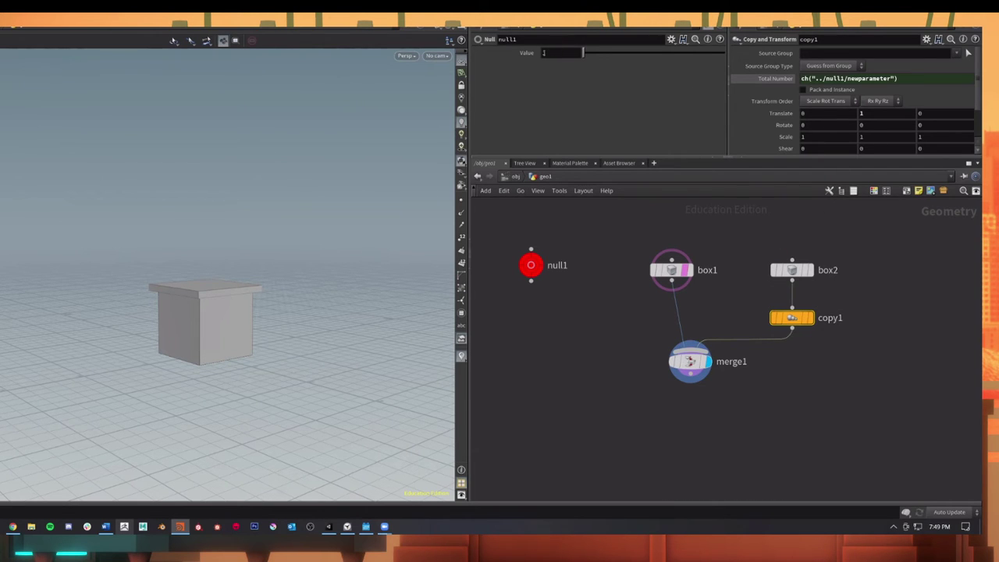
- Link copy1's Z scale to its X scale with a relative reference
{"action": "left_click", "coordinate": [555, 53]}
{"action": "left_click", "coordinate": [922, 136]}
{"action": "left_click", "coordinate": [818, 138]}
{"action": "right_click", "coordinate": [811, 137]}
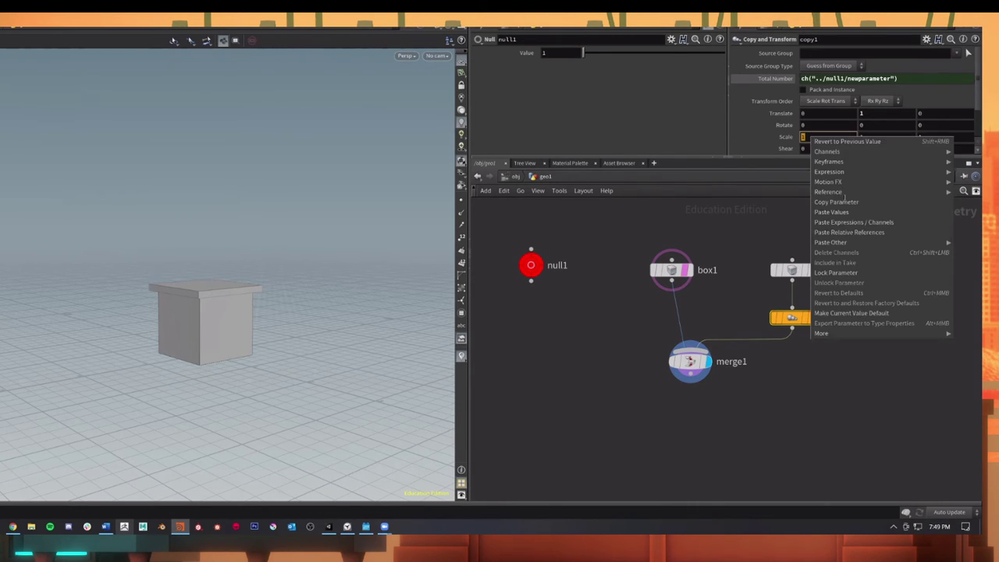
{"action": "left_click", "coordinate": [846, 202]}
{"action": "left_click", "coordinate": [933, 137]}
{"action": "right_click", "coordinate": [933, 137]}
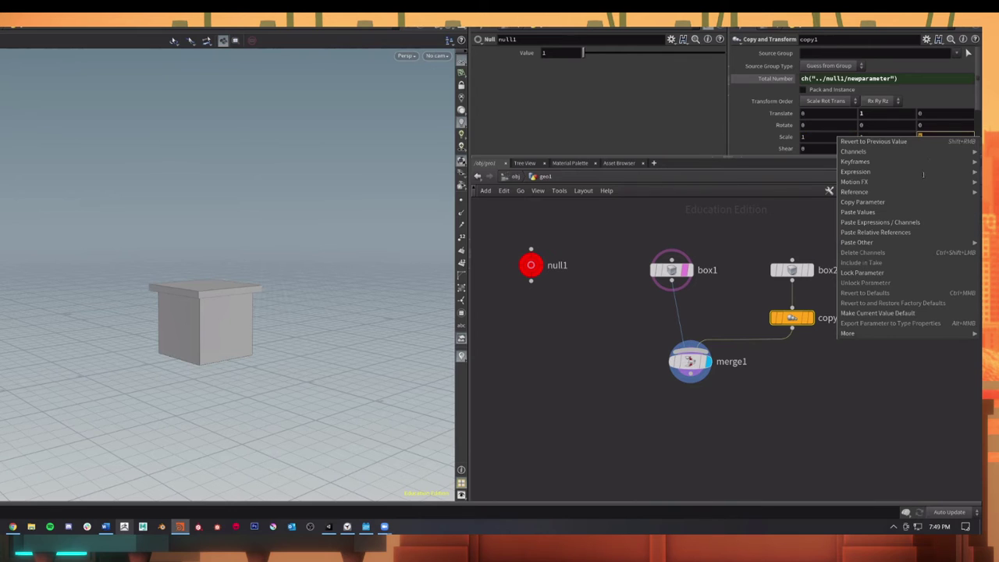
{"action": "left_click", "coordinate": [915, 226]}
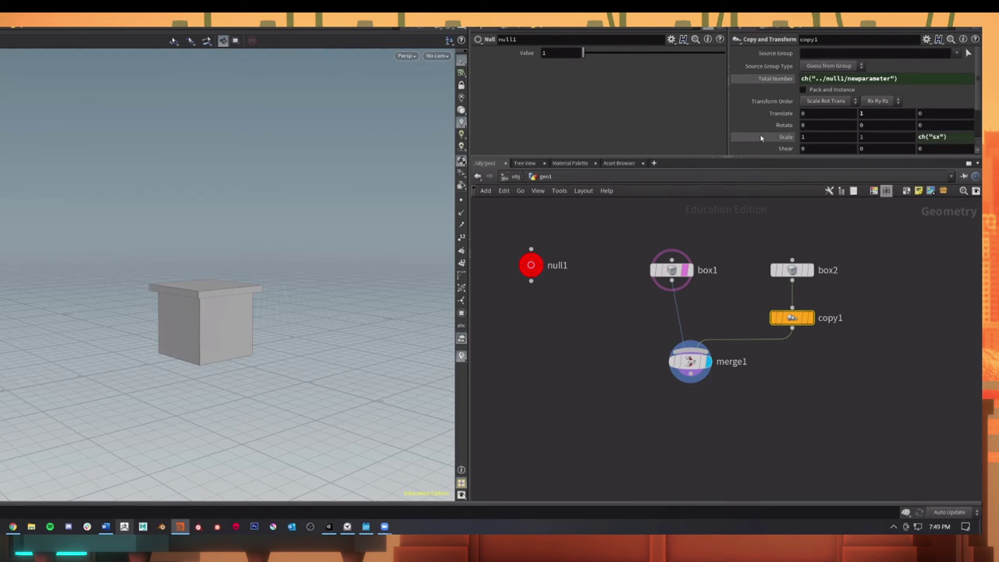
- Drive copy1's X scale from the null's Value parameter using a relative reference
{"action": "left_click", "coordinate": [545, 52]}
{"action": "right_click", "coordinate": [546, 52]}
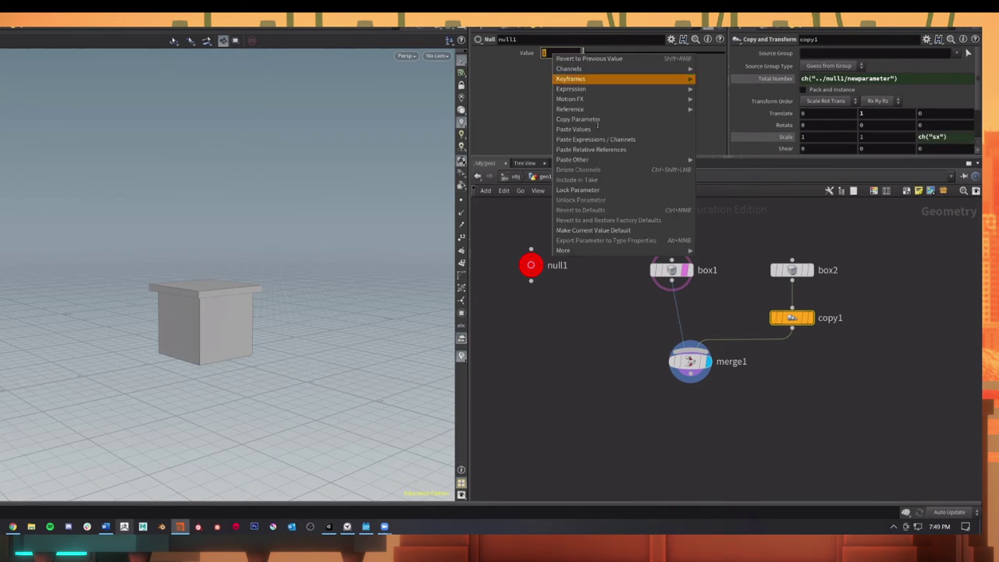
{"action": "left_click", "coordinate": [617, 119]}
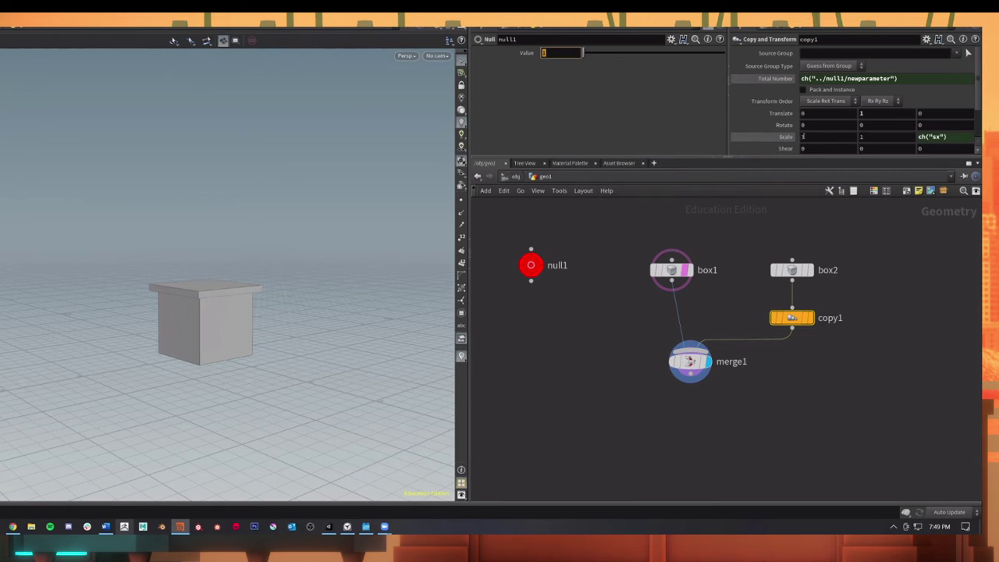
{"action": "left_click", "coordinate": [803, 137]}
{"action": "right_click", "coordinate": [803, 137]}
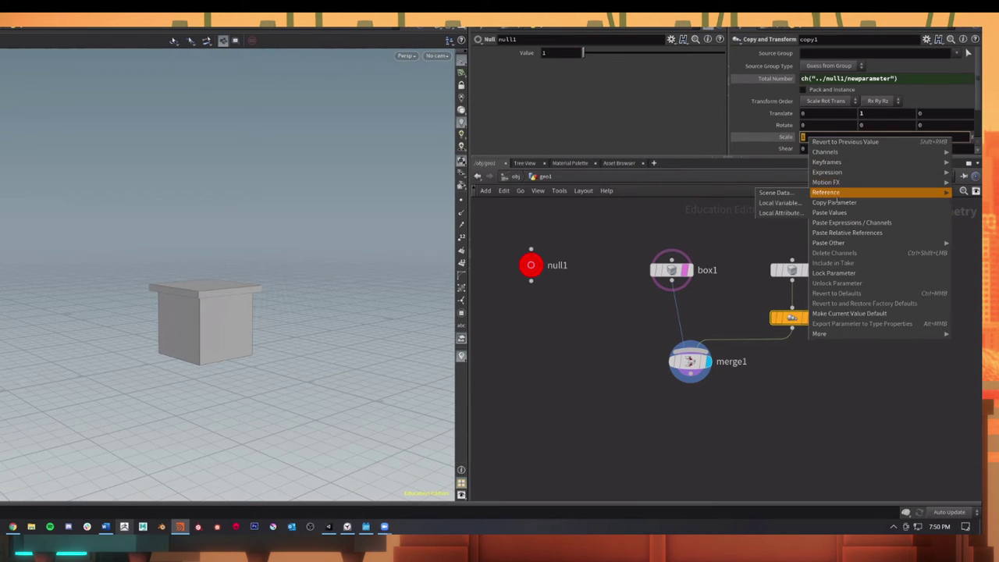
{"action": "left_click", "coordinate": [854, 231]}
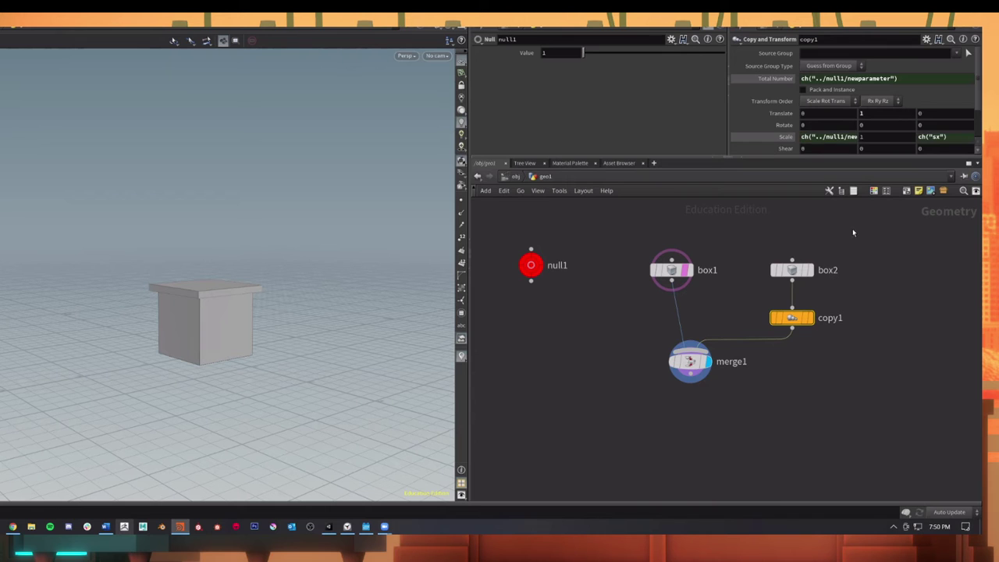
- Test the null's Value slider at 3.09, inspect the scaled slabs, and return the value to 1
{"action": "left_click", "coordinate": [615, 52]}
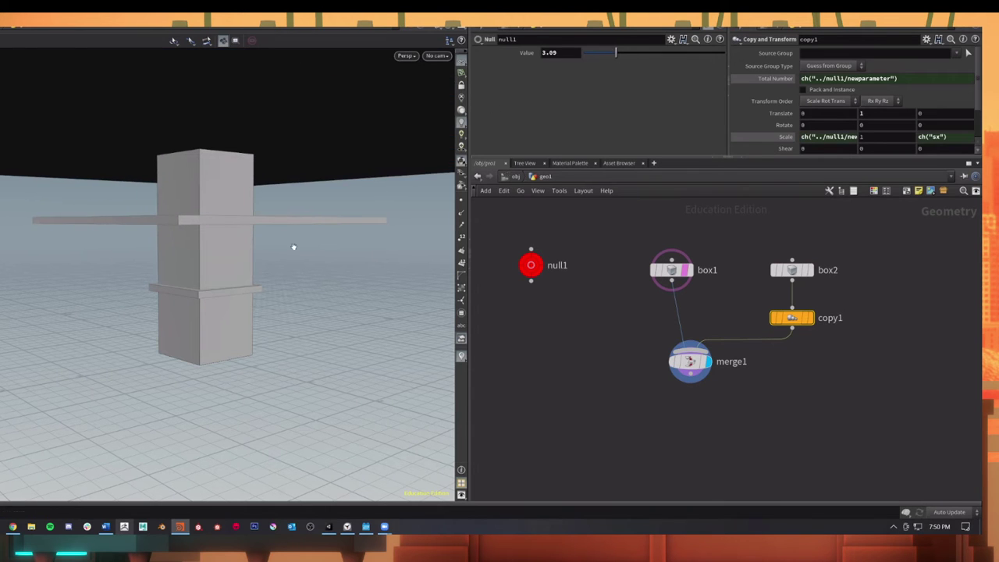
{"action": "left_click_drag", "start_coordinate": [200, 237], "coordinate": [584, 89]}
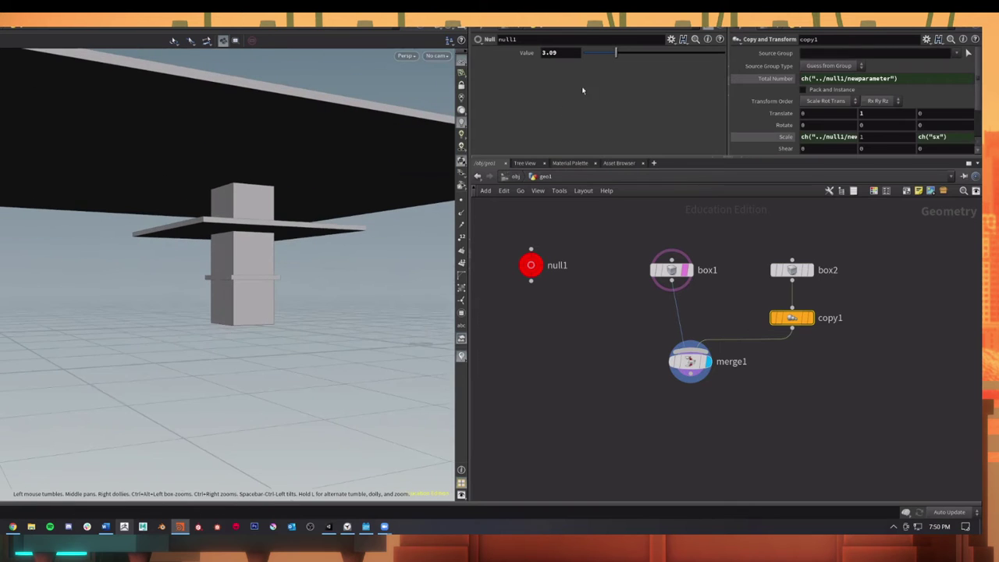
{"action": "left_click_drag", "start_coordinate": [610, 52], "coordinate": [583, 53]}
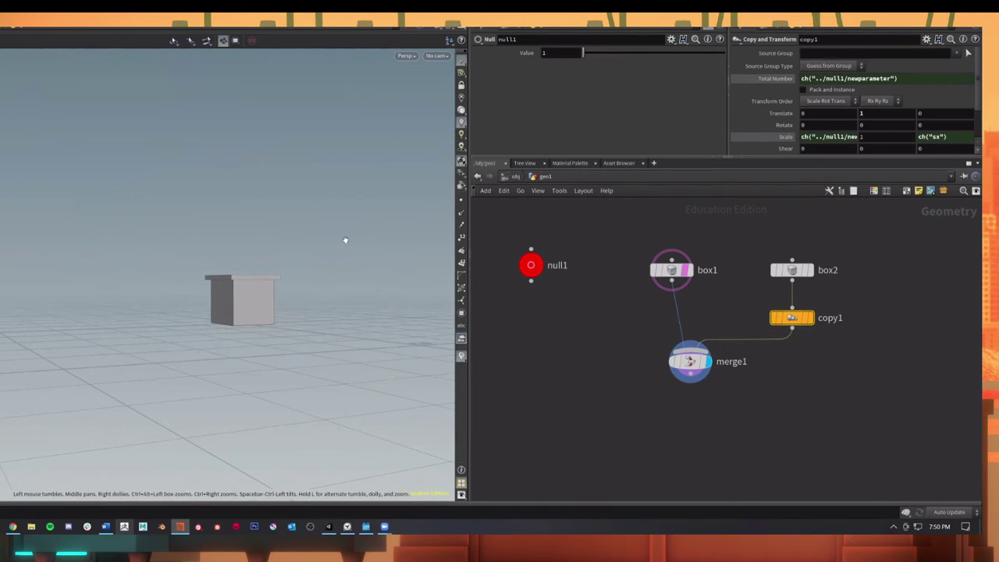
{"action": "left_click_drag", "start_coordinate": [343, 223], "coordinate": [367, 232]}
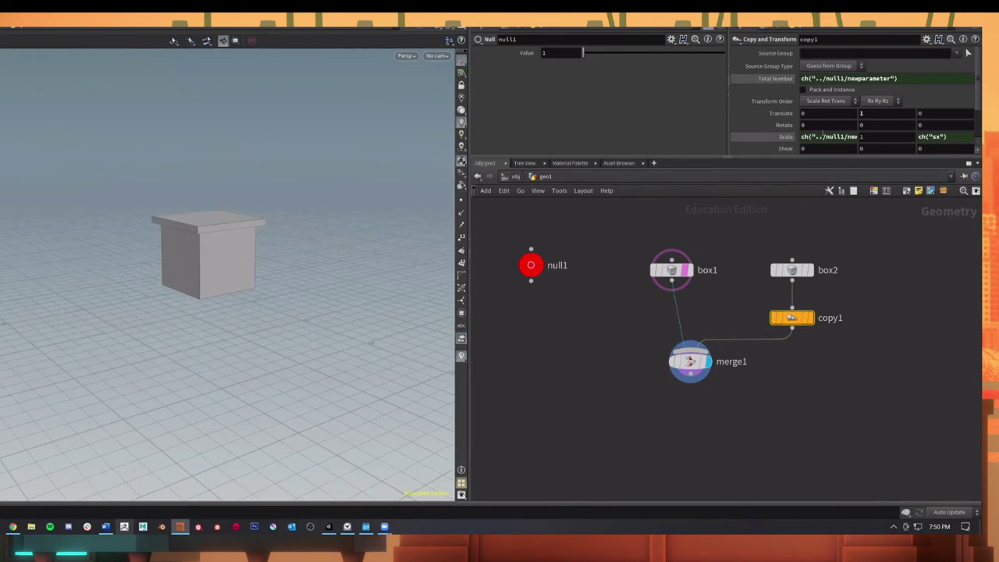
- Change copy1's X scale expression to 1+(ch("../null1/newparameter")/100)
{"action": "left_click", "coordinate": [808, 137]}
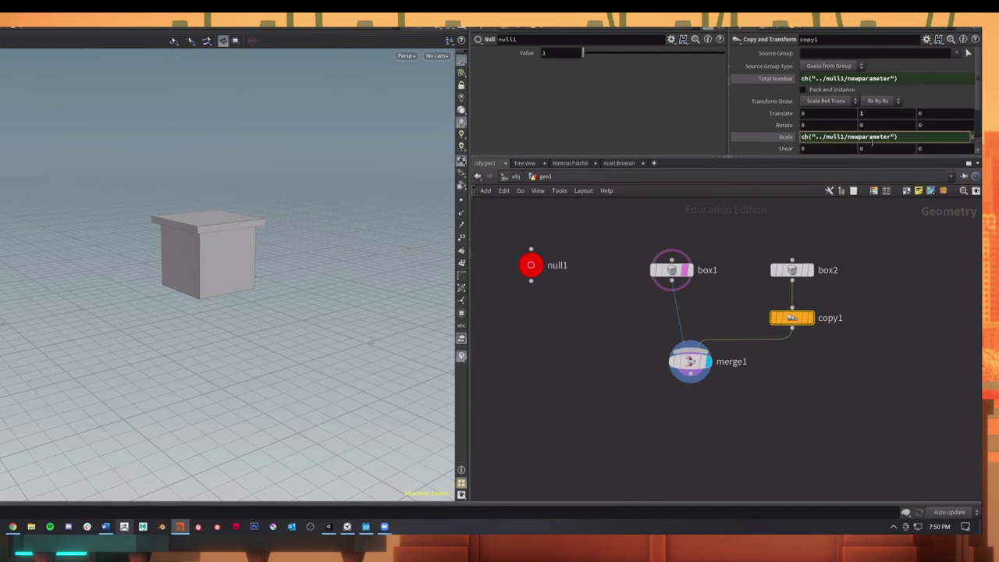
{"action": "type", "text": "1+"}
{"action": "key", "text": "BackSpace"}
{"action": "type", "text": "(c"}
{"action": "key", "text": "BackSpace"}
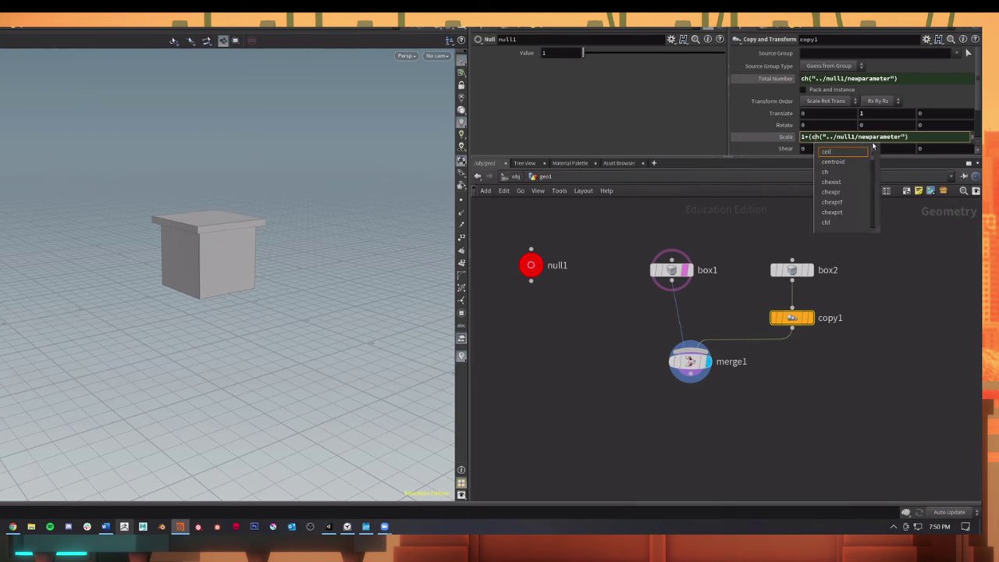
{"action": "type", "text": ")"}
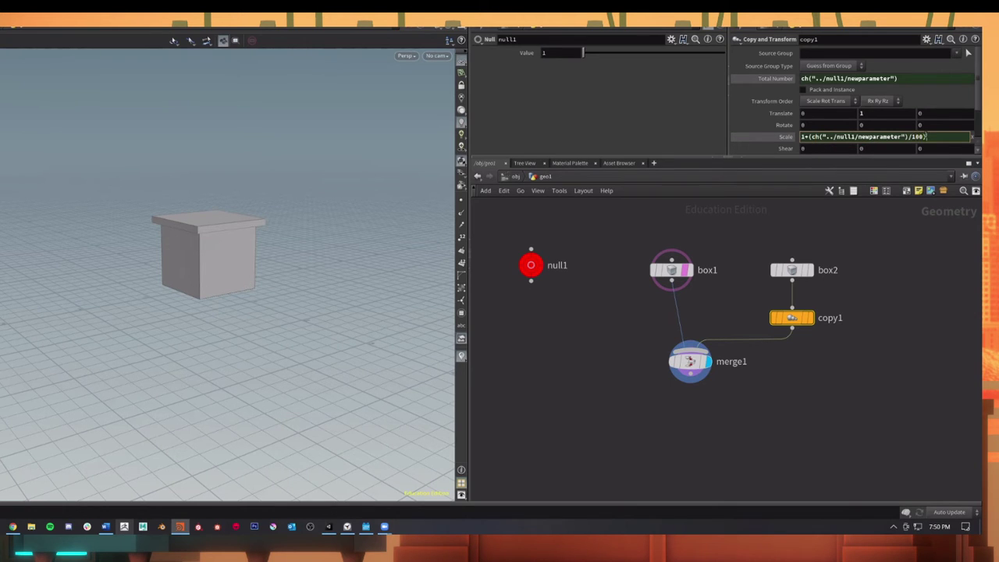
{"action": "key", "text": "Return"}
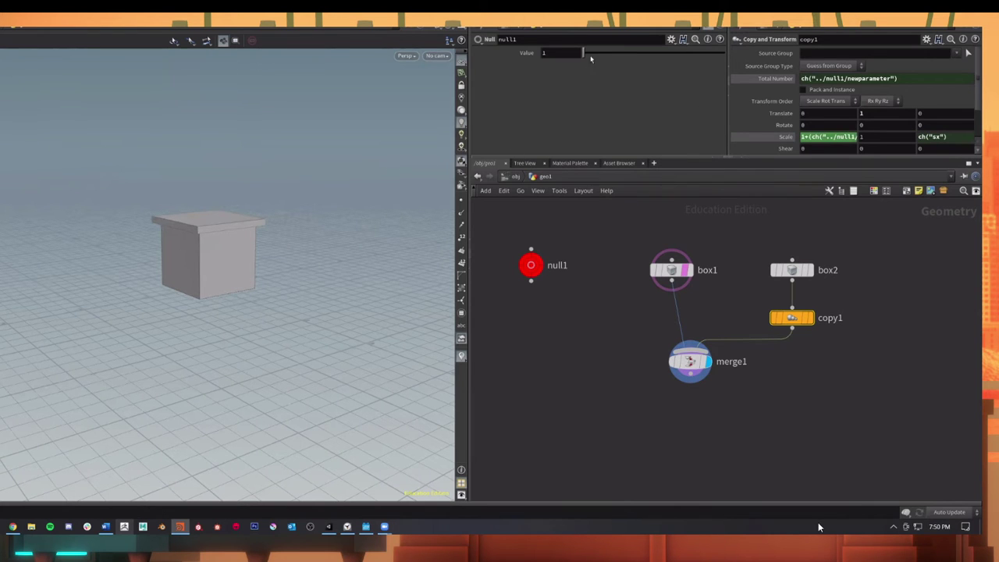
- Test the null's Value slider up to 10, inspect the tower from several angles, and return the value to 1
{"action": "left_click_drag", "start_coordinate": [591, 57], "coordinate": [628, 57]}
{"action": "middle_click_drag", "start_coordinate": [297, 217], "coordinate": [310, 335]}
{"action": "left_click_drag", "start_coordinate": [310, 335], "coordinate": [431, 151]}
{"action": "left_click_drag", "start_coordinate": [624, 54], "coordinate": [772, 53]}
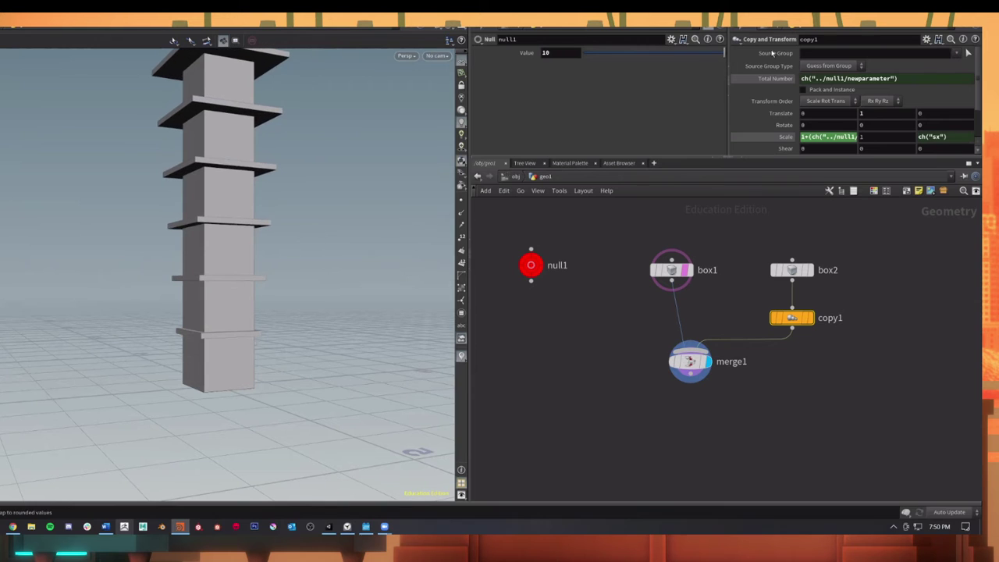
{"action": "scroll", "coordinate": [238, 144], "scroll_direction": "down", "scroll_amount": 1}
{"action": "scroll", "coordinate": [214, 244], "scroll_direction": "down", "scroll_amount": 4}
{"action": "middle_click_drag", "start_coordinate": [185, 244], "coordinate": [176, 279]}
{"action": "left_click_drag", "start_coordinate": [177, 279], "coordinate": [246, 286]}
{"action": "scroll", "coordinate": [246, 285], "scroll_direction": "up", "scroll_amount": 3}
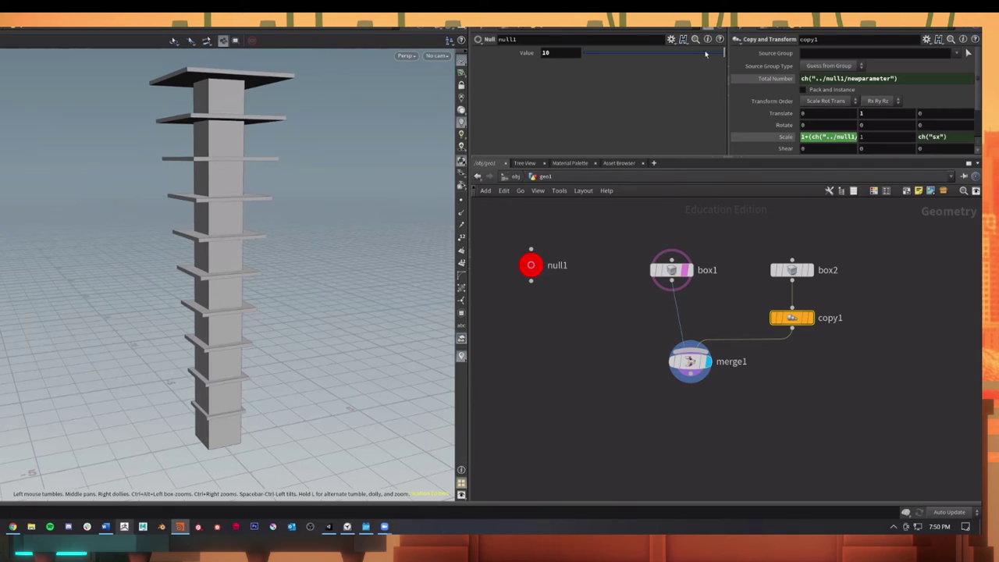
{"action": "mouse_move", "coordinate": [706, 54]}
{"action": "left_mouse_down"}
{"action": "mouse_move", "coordinate": [617, 54]}
{"action": "mouse_move", "coordinate": [722, 54]}
{"action": "left_mouse_up"}
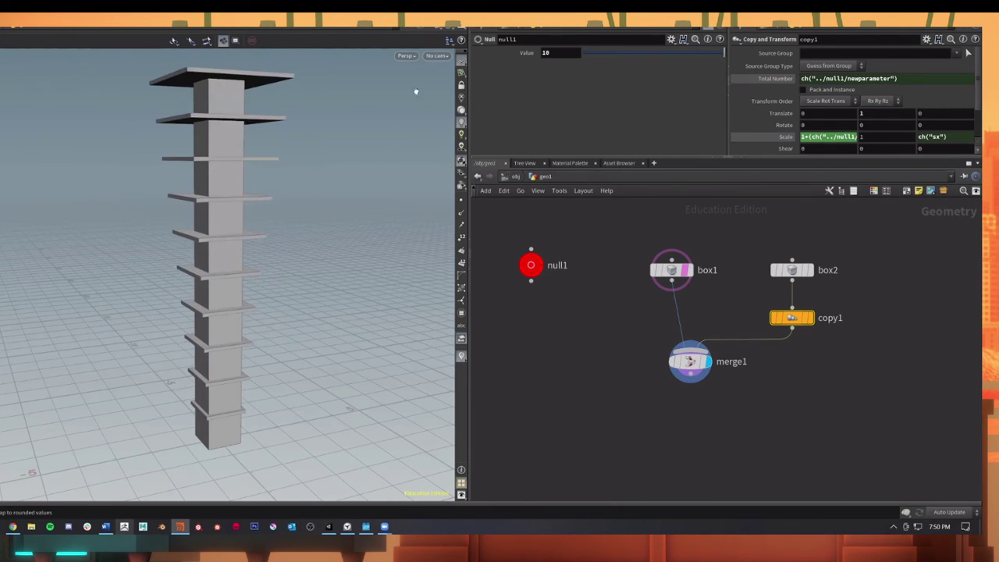
{"action": "left_click_drag", "start_coordinate": [416, 92], "coordinate": [412, 92]}
{"action": "middle_click_drag", "start_coordinate": [580, 375], "coordinate": [545, 384]}
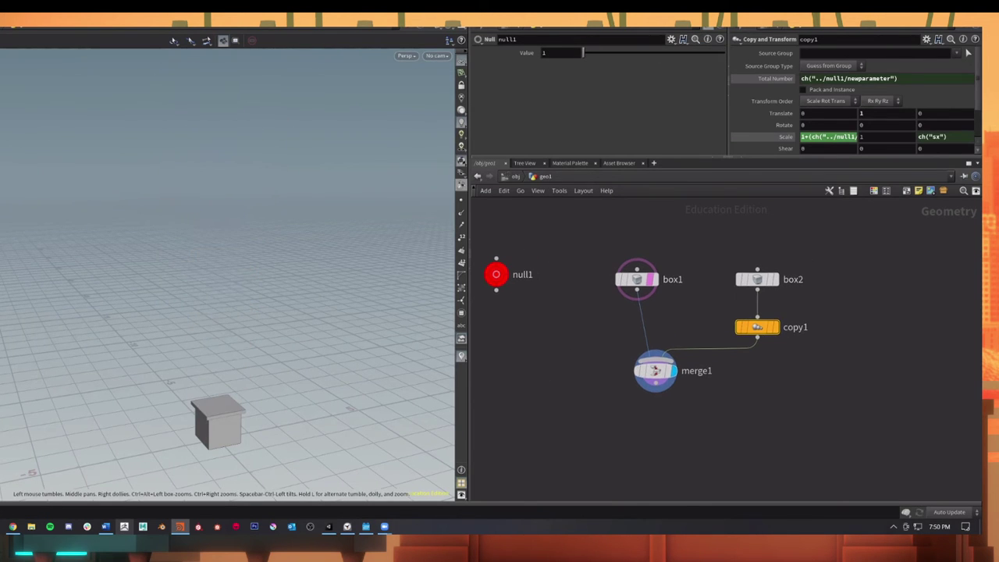
- Open the recent scene file talk_2021_03_13.hipnc containing the finished house tower
{"action": "left_click", "coordinate": [3, 28]}
{"action": "mouse_move", "coordinate": [31, 28]}
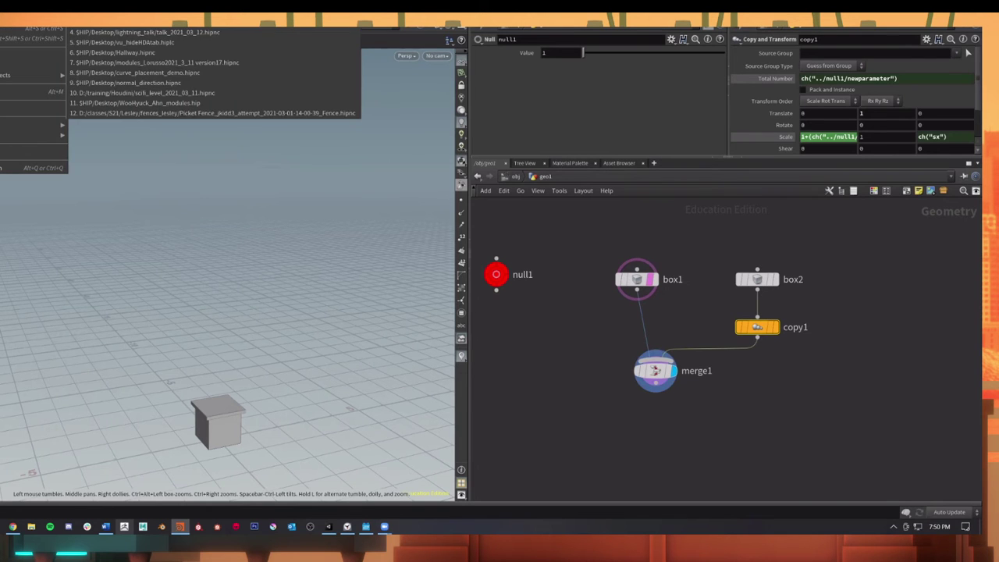
{"action": "left_click", "coordinate": [166, 32]}
{"action": "left_click", "coordinate": [191, 29]}
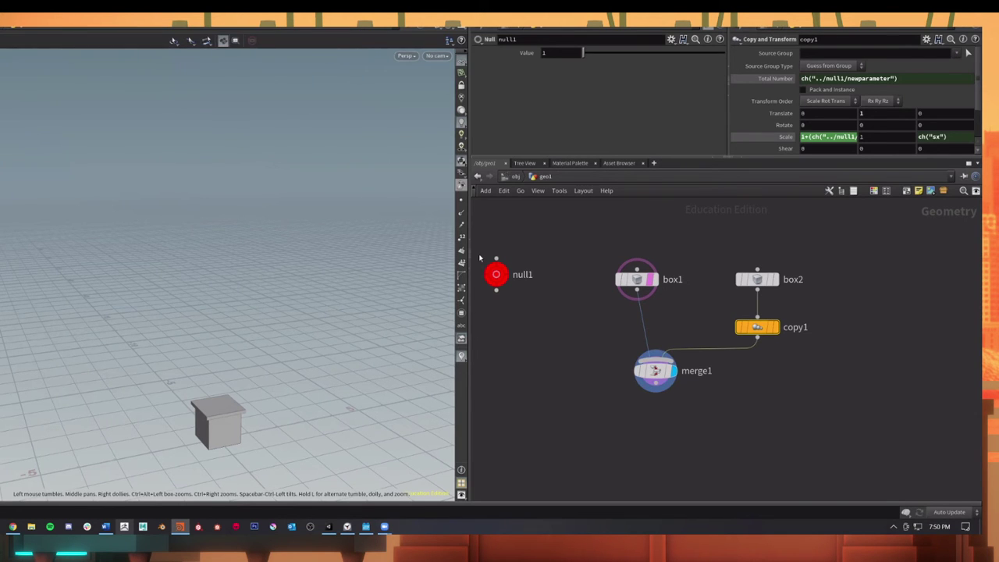
{"action": "mouse_move", "coordinate": [280, 333]}
{"action": "left_mouse_down"}
{"action": "mouse_move", "coordinate": [208, 346]}
{"action": "mouse_move", "coordinate": [223, 335]}
{"action": "mouse_move", "coordinate": [271, 334]}
{"action": "mouse_move", "coordinate": [312, 353]}
{"action": "mouse_move", "coordinate": [261, 328]}
{"action": "left_mouse_up"}
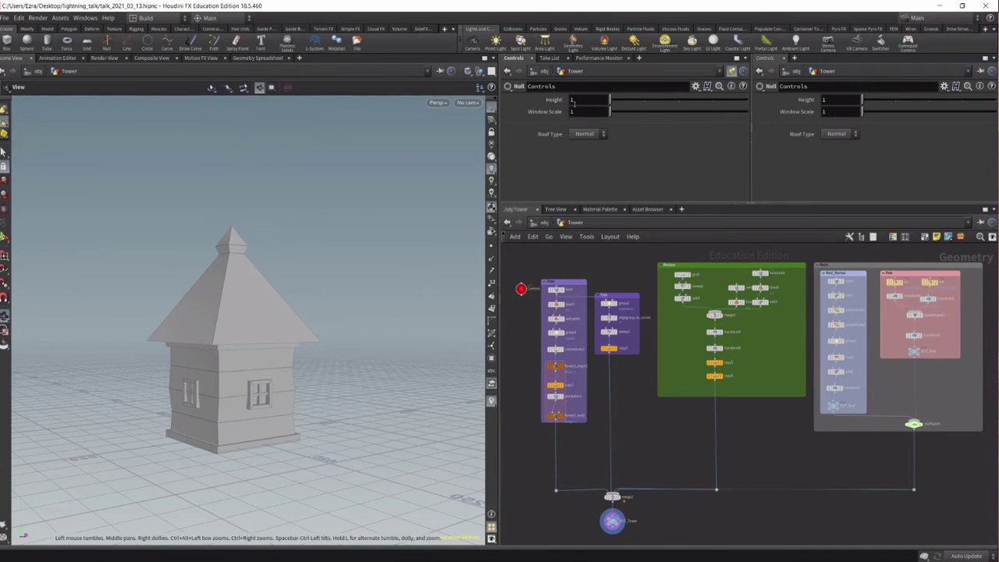
- Set the tower's Height parameter to 5 on the Controls null
{"action": "right_click_drag", "start_coordinate": [281, 259], "coordinate": [263, 306]}
{"action": "left_click_drag", "start_coordinate": [263, 306], "coordinate": [301, 341]}
{"action": "left_click_drag", "start_coordinate": [610, 100], "coordinate": [570, 107]}
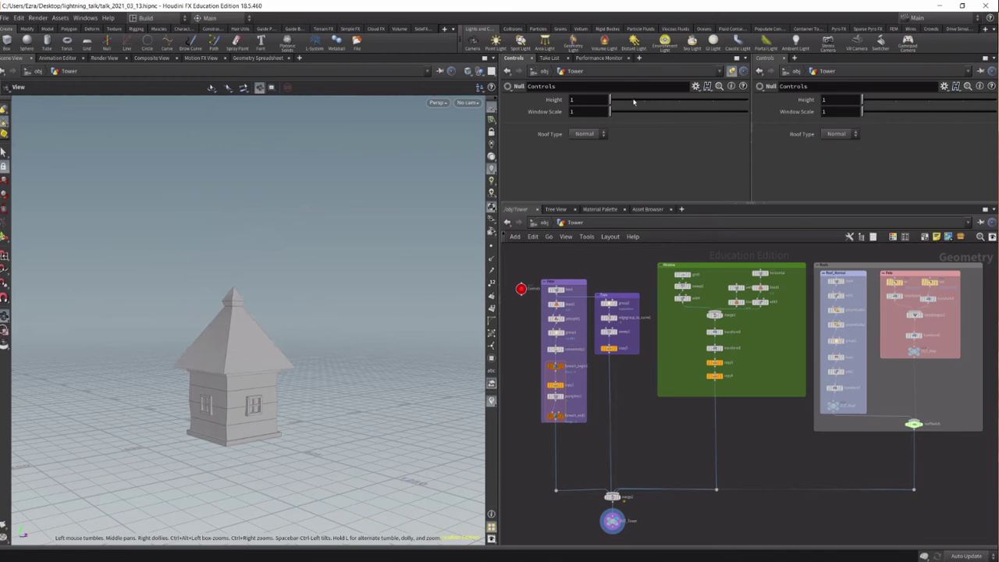
{"action": "left_click_drag", "start_coordinate": [633, 102], "coordinate": [766, 100]}
- Test the Window Scale slider, return it to 1, and examine the tower's windows, storeys and roof
{"action": "scroll", "coordinate": [150, 352], "scroll_direction": "up", "scroll_amount": 4}
{"action": "mouse_move", "coordinate": [168, 354]}
{"action": "left_mouse_down"}
{"action": "mouse_move", "coordinate": [253, 370]}
{"action": "mouse_move", "coordinate": [161, 355]}
{"action": "left_mouse_up"}
{"action": "mouse_move", "coordinate": [613, 115]}
{"action": "left_mouse_down"}
{"action": "mouse_move", "coordinate": [735, 121]}
{"action": "mouse_move", "coordinate": [606, 117]}
{"action": "left_mouse_up"}
{"action": "scroll", "coordinate": [305, 331], "scroll_direction": "down", "scroll_amount": 5}
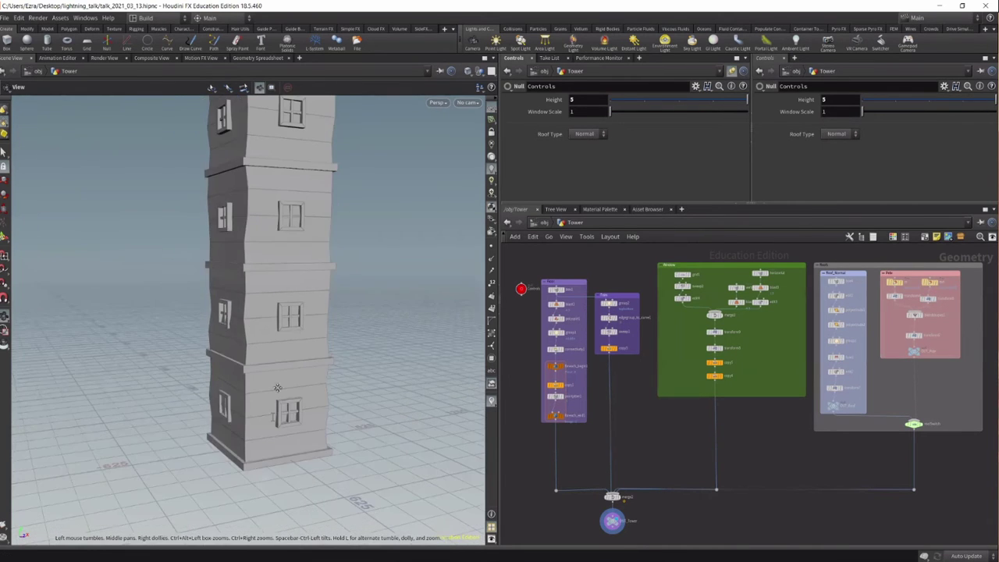
{"action": "middle_click_drag", "start_coordinate": [266, 269], "coordinate": [231, 368]}
{"action": "left_click_drag", "start_coordinate": [231, 368], "coordinate": [304, 312]}
{"action": "scroll", "coordinate": [304, 311], "scroll_direction": "up", "scroll_amount": 5}
{"action": "middle_click_drag", "start_coordinate": [304, 311], "coordinate": [323, 442]}
{"action": "left_click_drag", "start_coordinate": [322, 441], "coordinate": [292, 357]}
{"action": "scroll", "coordinate": [334, 499], "scroll_direction": "down", "scroll_amount": 3}
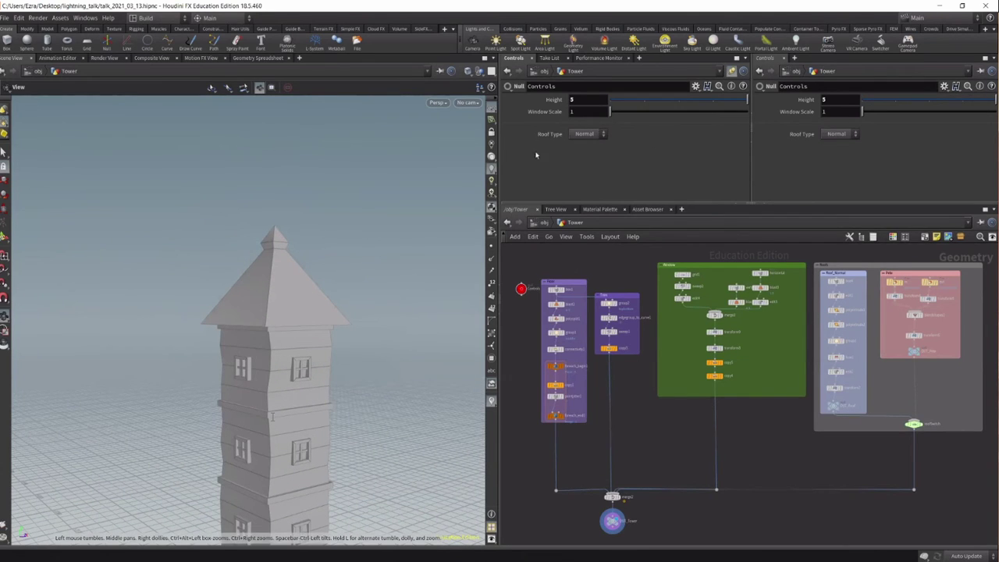
- Change the tower's Roof Type to Pete and frame the new roof in the view
{"action": "left_click", "coordinate": [587, 135]}
{"action": "left_click", "coordinate": [579, 154]}
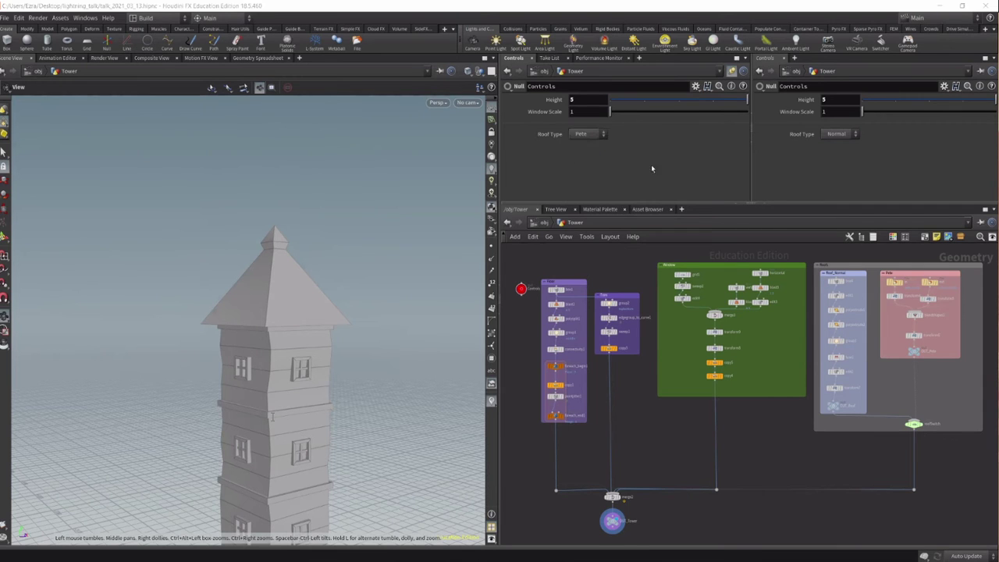
{"action": "left_click_drag", "start_coordinate": [292, 316], "coordinate": [370, 333]}
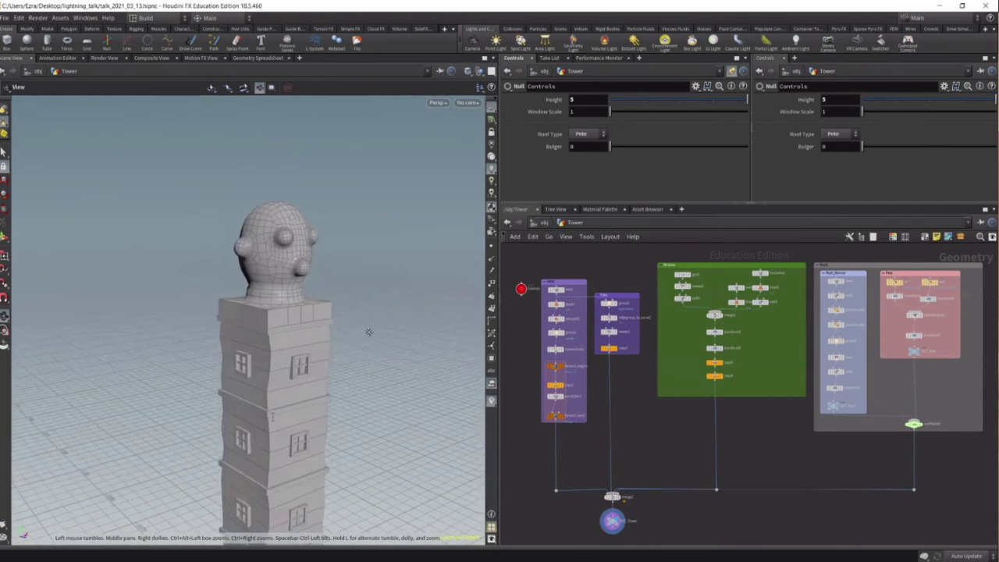
{"action": "right_click_drag", "start_coordinate": [370, 333], "coordinate": [346, 348]}
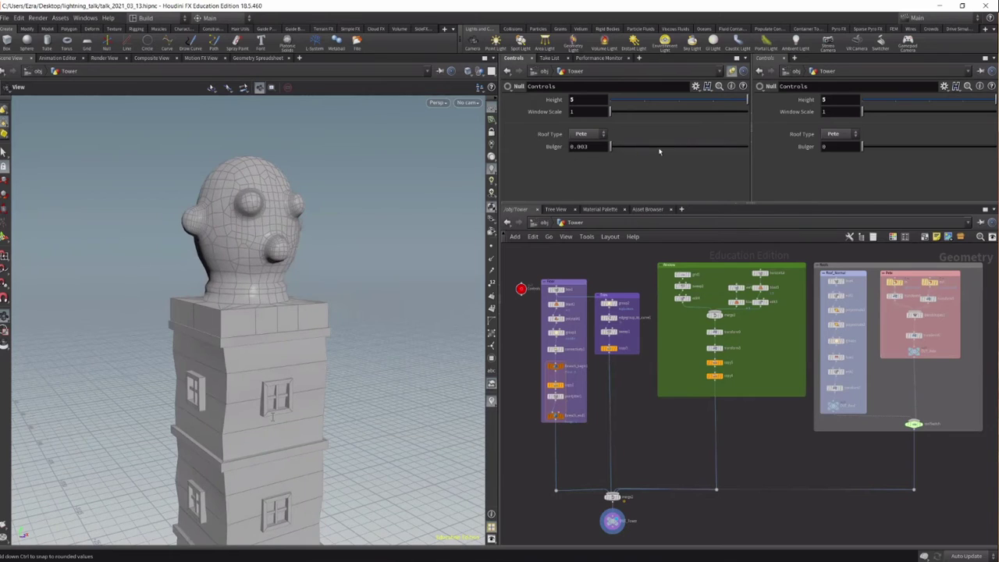
- Test the Bulger slider at about 0.7 on the head roof, return it to 0, and view the whole tower
{"action": "mouse_move", "coordinate": [660, 151]}
{"action": "left_mouse_down"}
{"action": "mouse_move", "coordinate": [717, 149]}
{"action": "mouse_move", "coordinate": [663, 156]}
{"action": "left_mouse_up"}
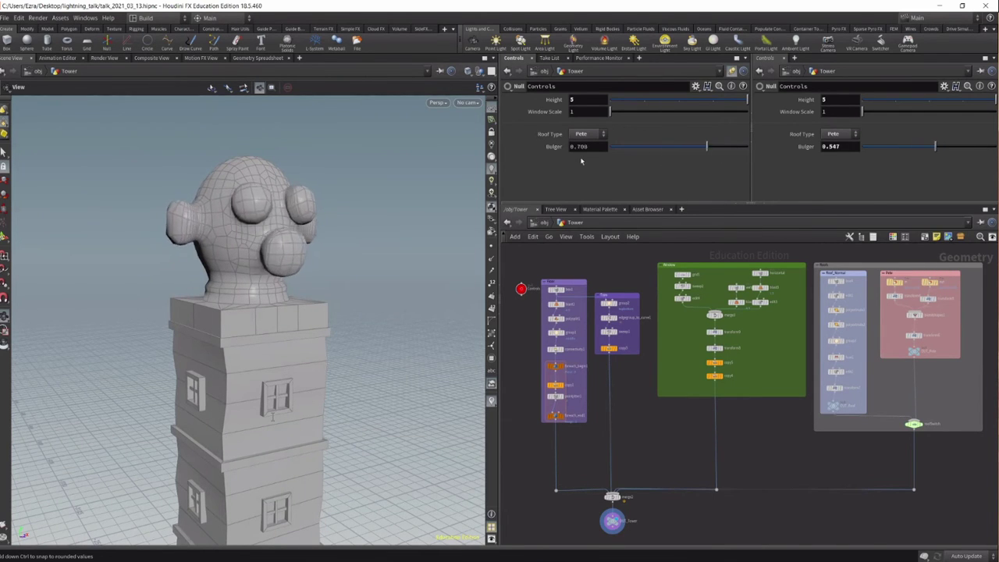
{"action": "left_click_drag", "start_coordinate": [581, 161], "coordinate": [577, 161]}
{"action": "right_click_drag", "start_coordinate": [316, 342], "coordinate": [341, 317]}
{"action": "middle_click_drag", "start_coordinate": [341, 317], "coordinate": [306, 267]}
{"action": "left_click_drag", "start_coordinate": [306, 266], "coordinate": [323, 313]}
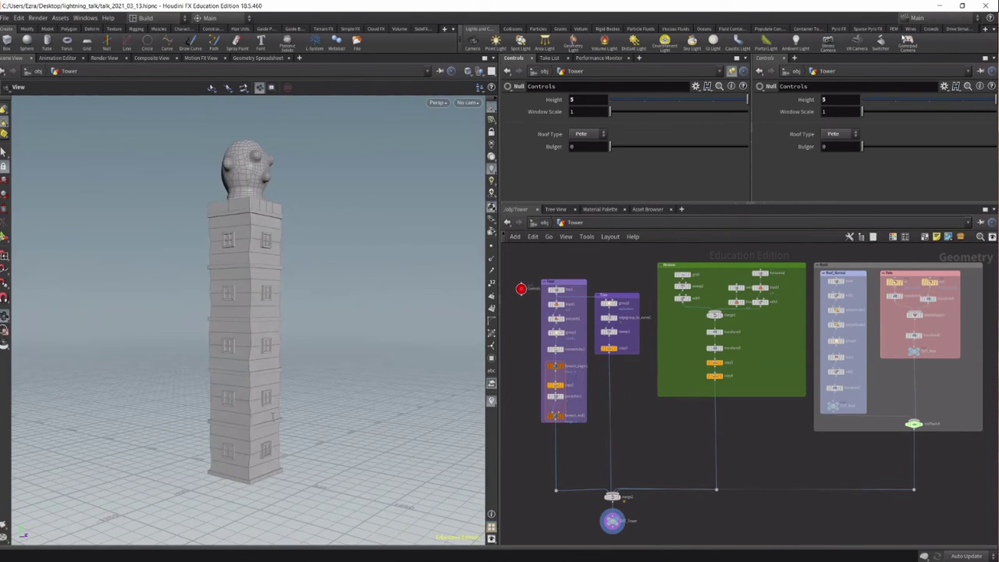
- Minimize Houdini and switch to the Unity editor with SampleScene open
{"action": "left_click", "coordinate": [940, 6]}
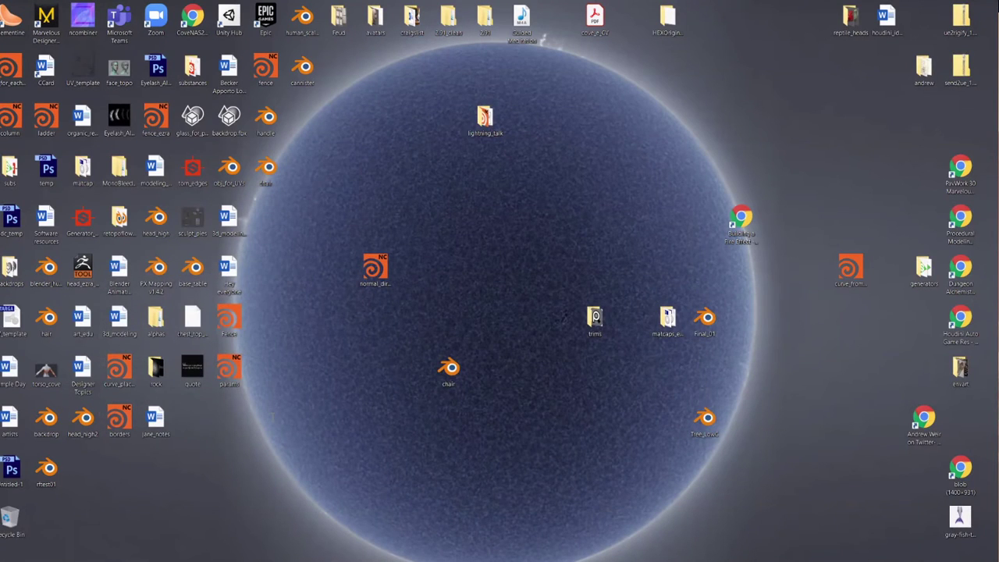
{"action": "key", "text": "alt+Tab"}
{"action": "key", "text": "alt+Tab"}
{"action": "key", "text": "alt+Tab"}
{"action": "key", "text": "alt+Tab"}
{"action": "key", "text": "alt+Tab"}
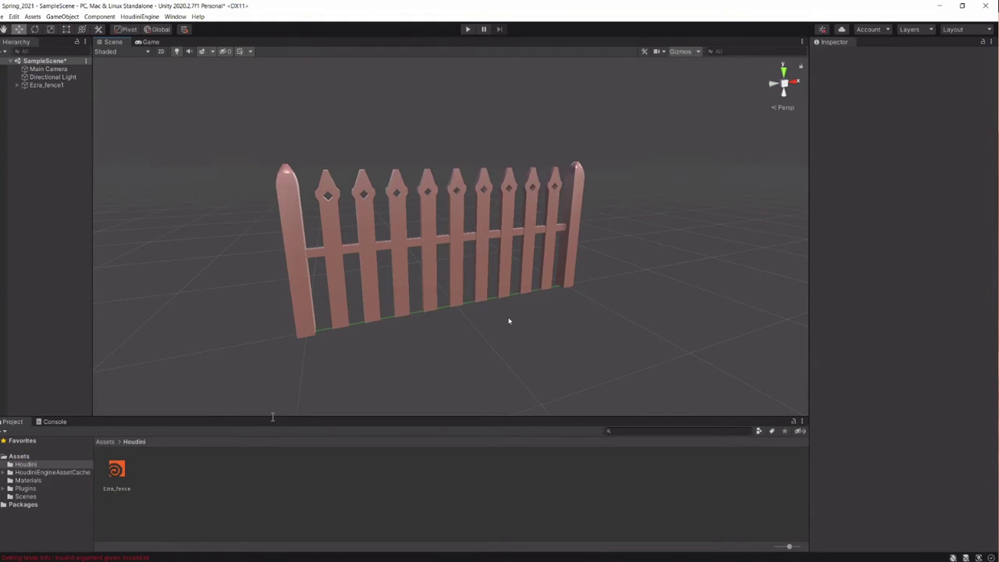
- Select the picket fence asset in the scene and inspect it from several angles
{"action": "mouse_move", "coordinate": [509, 320]}
{"action": "left_mouse_down", "text": "alt"}
{"action": "mouse_move", "coordinate": [520, 312]}
{"action": "mouse_move", "coordinate": [513, 299]}
{"action": "mouse_move", "coordinate": [522, 317]}
{"action": "mouse_move", "coordinate": [491, 326]}
{"action": "mouse_move", "coordinate": [520, 326]}
{"action": "left_mouse_up", "text": "alt"}
{"action": "left_click", "coordinate": [507, 285]}
{"action": "left_click_drag", "start_coordinate": [632, 349], "coordinate": [544, 330], "text": "alt"}
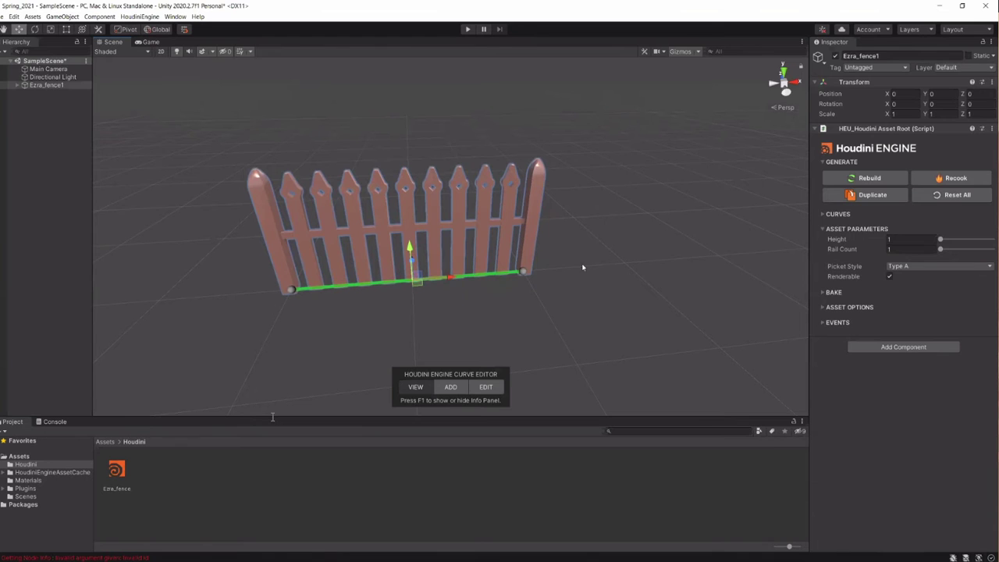
{"action": "left_click_drag", "start_coordinate": [475, 292], "coordinate": [375, 273], "text": "alt"}
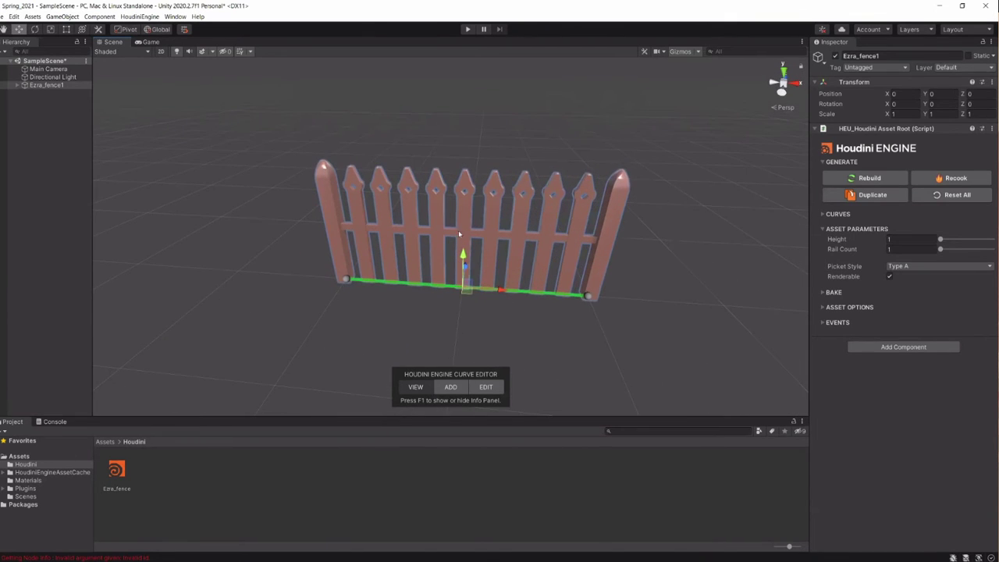
{"action": "left_click_drag", "start_coordinate": [438, 268], "coordinate": [494, 276], "text": "alt"}
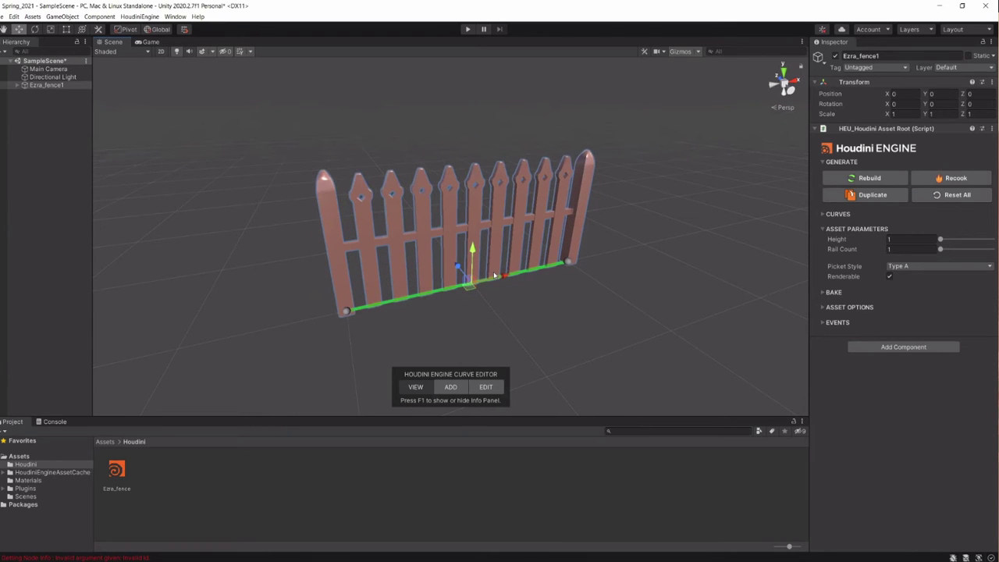
{"action": "left_click_drag", "start_coordinate": [508, 293], "coordinate": [460, 316], "text": "alt"}
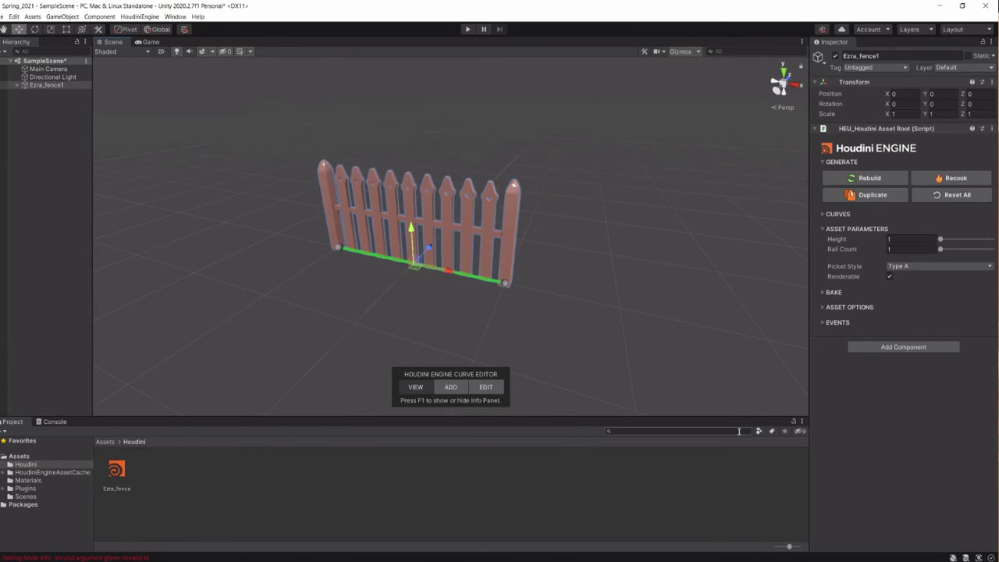
- Lengthen the fence by moving one end point of its curve outward along the X axis in curve edit mode
{"action": "left_click", "coordinate": [492, 386]}
{"action": "left_click", "coordinate": [508, 287]}
{"action": "left_click_drag", "start_coordinate": [539, 289], "coordinate": [635, 317]}
{"action": "right_click_drag", "start_coordinate": [571, 311], "coordinate": [568, 307], "text": "alt"}
{"action": "scroll", "coordinate": [568, 306], "scroll_direction": "up", "scroll_amount": 3}
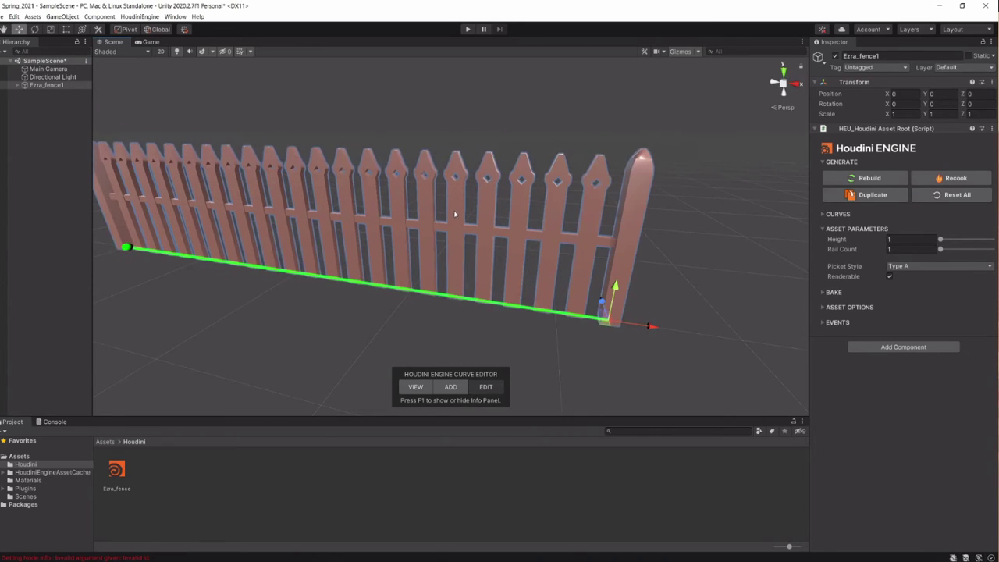
{"action": "left_click_drag", "start_coordinate": [651, 326], "coordinate": [607, 319]}
{"action": "scroll", "coordinate": [484, 306], "scroll_direction": "down", "scroll_amount": 3}
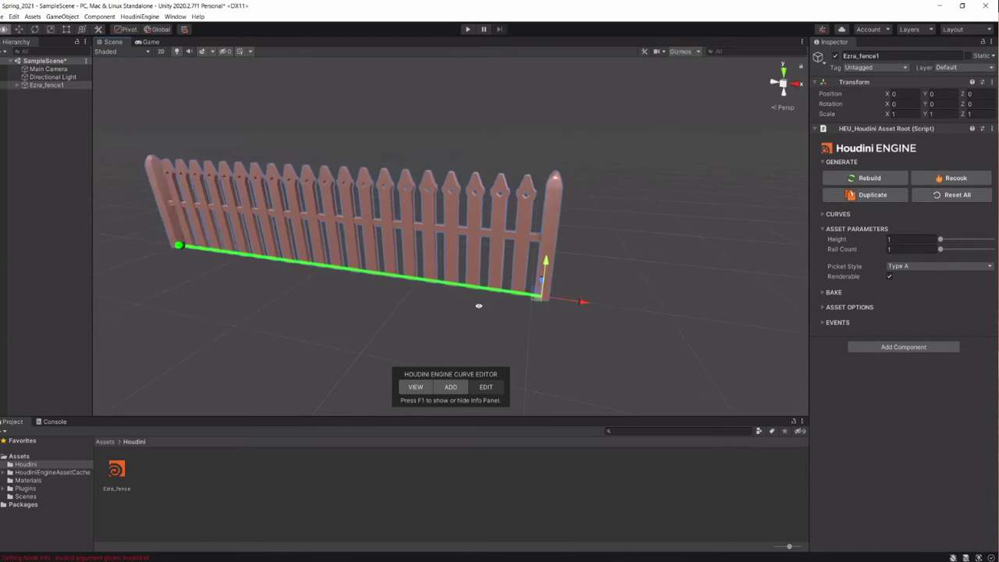
- Select the curve point at the fence's opposite end and adjust its position along the X axis
{"action": "left_click_drag", "start_coordinate": [477, 306], "coordinate": [672, 317], "text": "alt"}
{"action": "left_click", "coordinate": [374, 288]}
{"action": "left_click_drag", "start_coordinate": [403, 286], "coordinate": [381, 288]}
{"action": "scroll", "coordinate": [491, 315], "scroll_direction": "down", "scroll_amount": 3}
{"action": "left_click_drag", "start_coordinate": [491, 314], "coordinate": [440, 300], "text": "alt"}
{"action": "right_click_drag", "start_coordinate": [440, 300], "coordinate": [444, 304]}
- Append five points to the fence curve so the fence turns the corner and curves back alongside the straight section
{"action": "left_click", "coordinate": [451, 387]}
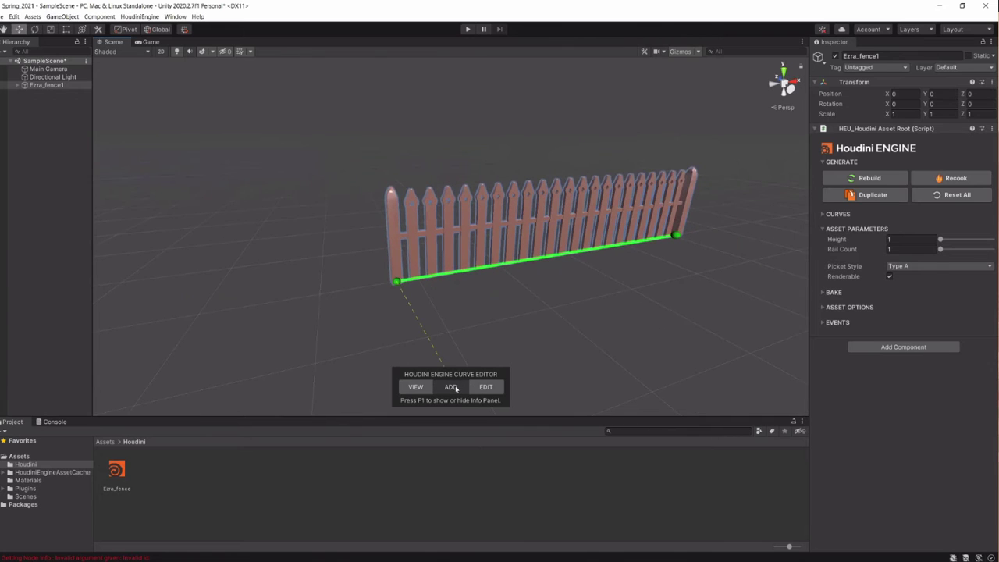
{"action": "left_click_drag", "start_coordinate": [334, 288], "coordinate": [485, 303], "text": "alt"}
{"action": "left_click", "coordinate": [354, 276]}
{"action": "left_click", "coordinate": [356, 280]}
{"action": "left_click", "coordinate": [291, 308]}
{"action": "left_click_drag", "start_coordinate": [291, 308], "coordinate": [400, 331], "text": "alt"}
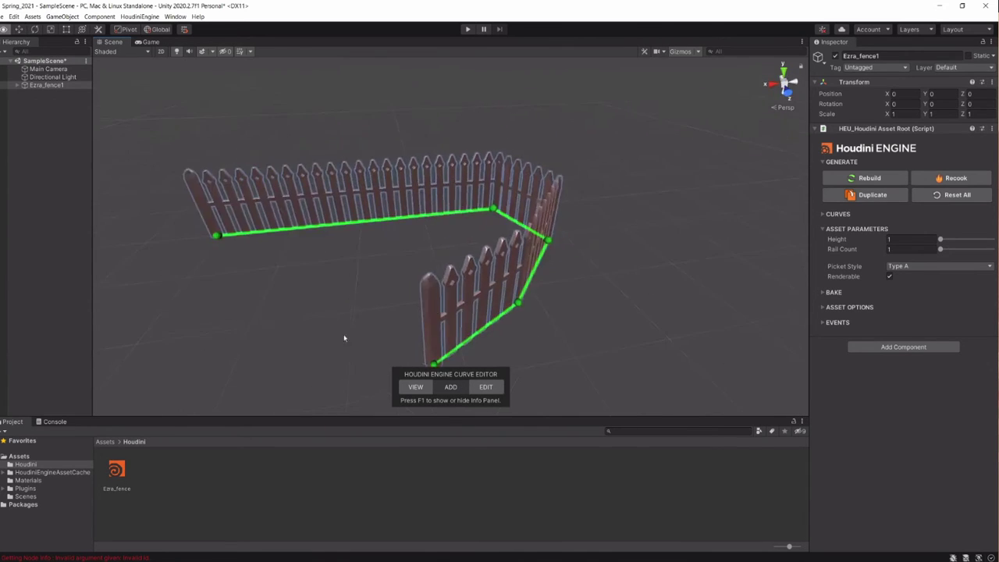
{"action": "left_click", "coordinate": [261, 353]}
{"action": "left_click_drag", "start_coordinate": [253, 334], "coordinate": [332, 328], "text": "alt"}
{"action": "left_click", "coordinate": [256, 364]}
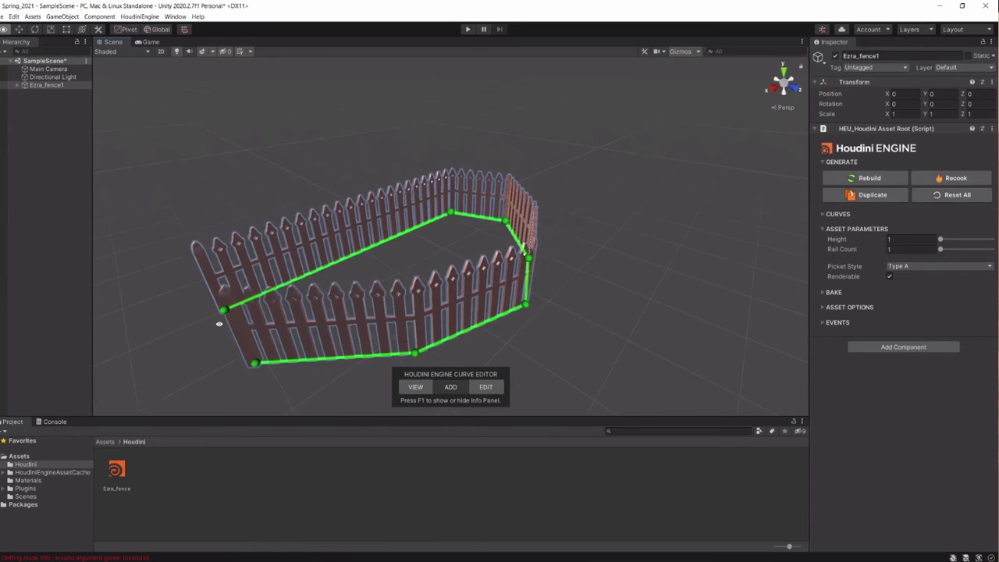
{"action": "left_click_drag", "start_coordinate": [219, 323], "coordinate": [302, 317], "text": "alt"}
{"action": "right_click_drag", "start_coordinate": [299, 317], "coordinate": [573, 283]}
{"action": "left_click_drag", "start_coordinate": [573, 283], "coordinate": [506, 290], "text": "alt"}
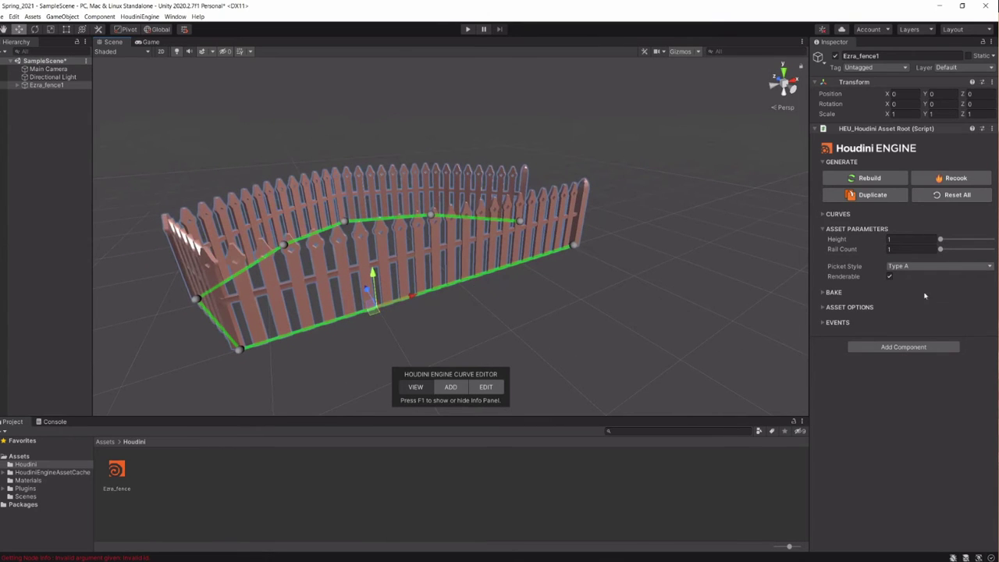
- Set the fence's Height to 1.5 and its Picket Style to Type B
{"action": "left_click_drag", "start_coordinate": [553, 252], "coordinate": [586, 248], "text": "alt"}
{"action": "left_click_drag", "start_coordinate": [941, 239], "coordinate": [995, 240]}
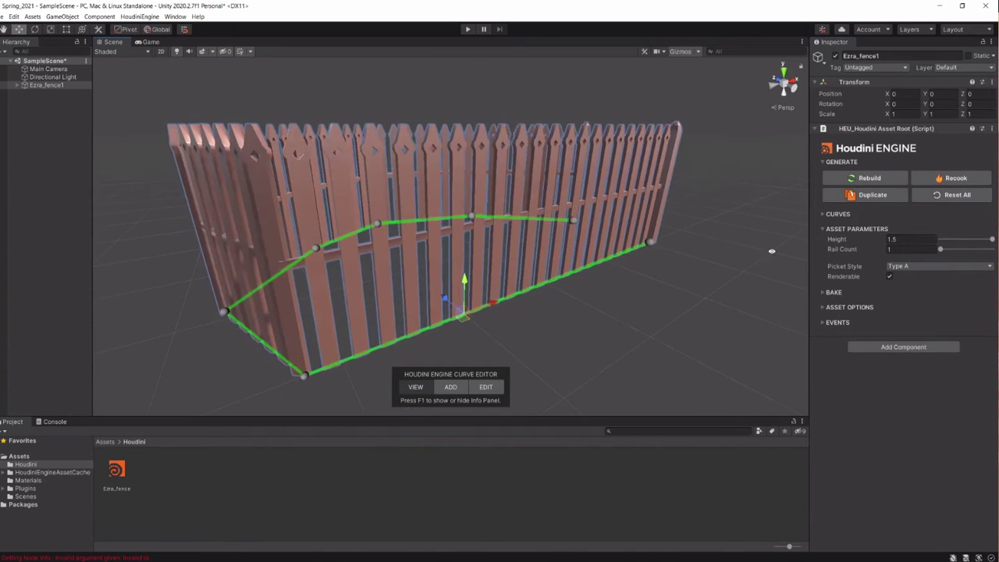
{"action": "left_click", "coordinate": [913, 266]}
{"action": "left_click", "coordinate": [904, 286]}
{"action": "mouse_move", "coordinate": [555, 223]}
{"action": "right_mouse_down", "text": "alt"}
{"action": "mouse_move", "coordinate": [609, 221]}
{"action": "mouse_move", "coordinate": [569, 223]}
{"action": "right_mouse_up", "text": "alt"}
- Set the Picket Style back to Type A and the Rail Count to 3 for the fence
{"action": "left_click", "coordinate": [917, 267]}
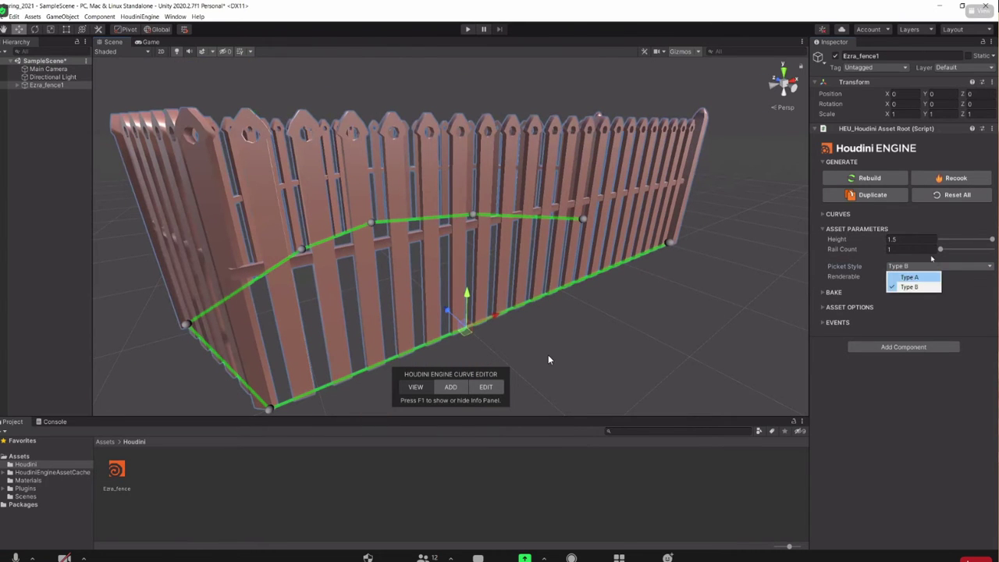
{"action": "left_click", "coordinate": [913, 277]}
{"action": "left_click_drag", "start_coordinate": [940, 249], "coordinate": [993, 249]}
{"action": "scroll", "coordinate": [537, 357], "scroll_direction": "down", "scroll_amount": 5}
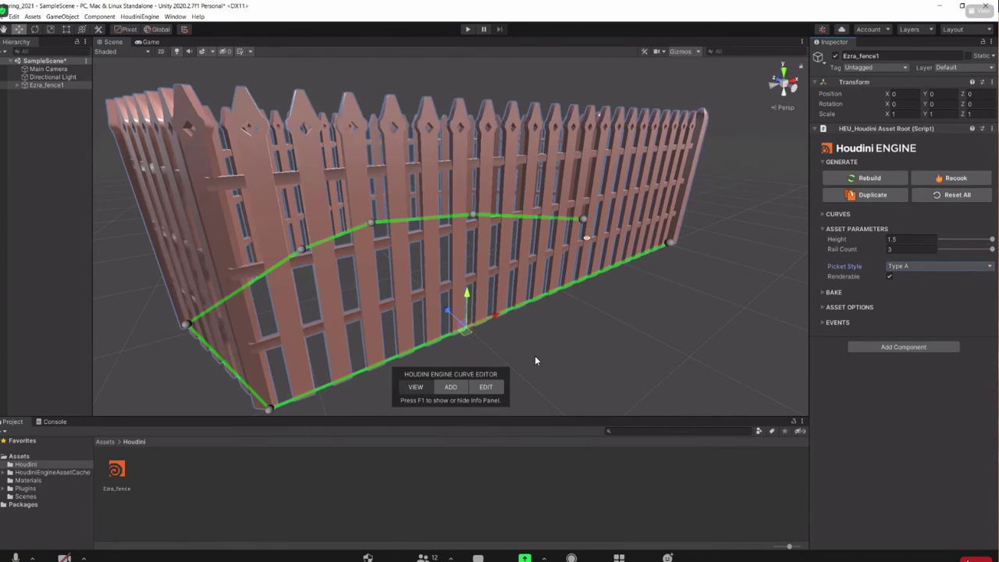
{"action": "left_click_drag", "start_coordinate": [451, 248], "coordinate": [323, 275], "text": "alt"}
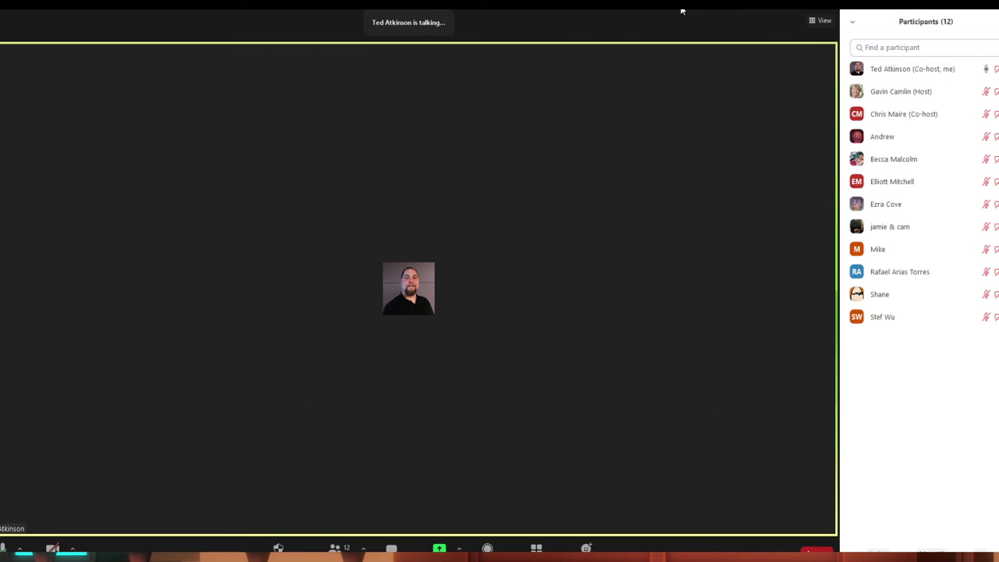
{"action": "mouse_move", "coordinate": [912, 183]}
{"action": "mouse_move", "coordinate": [929, 71]}
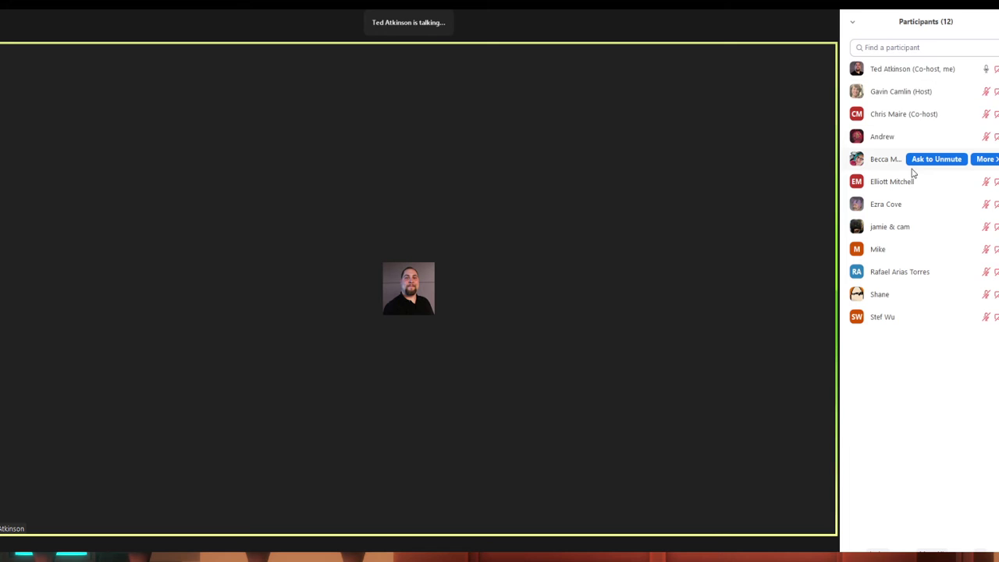
{"action": "mouse_move", "coordinate": [992, 142]}
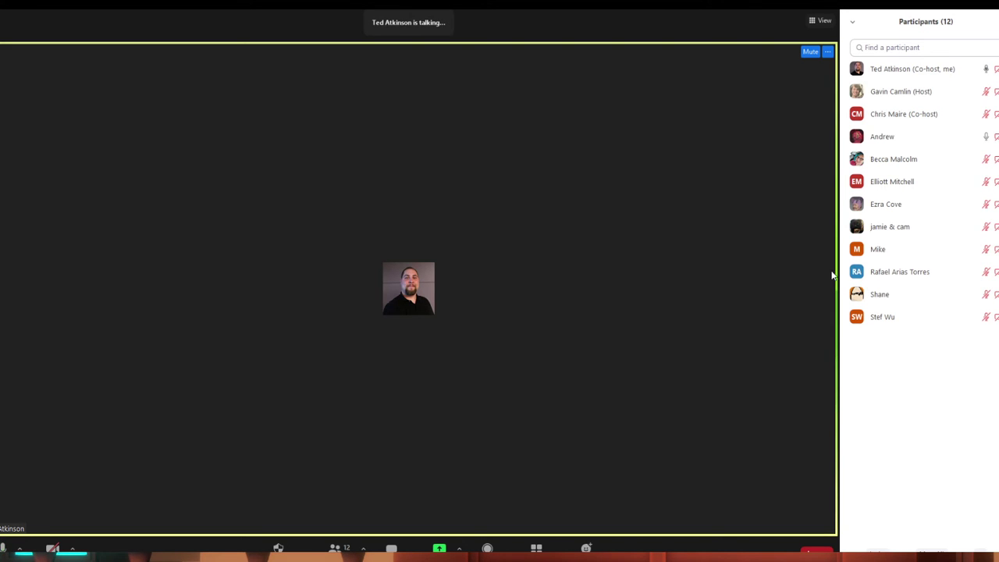
{"action": "mouse_move", "coordinate": [882, 133]}
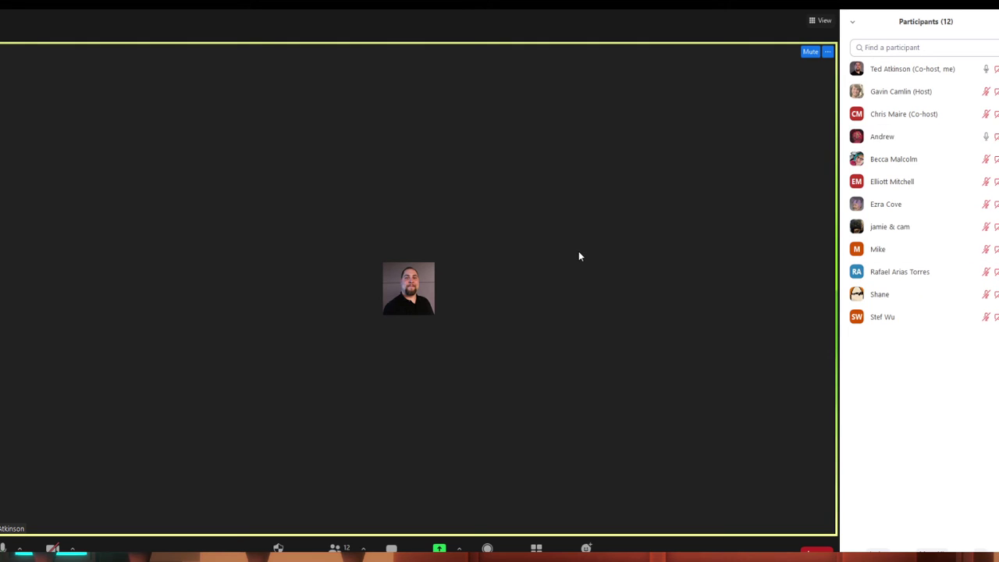
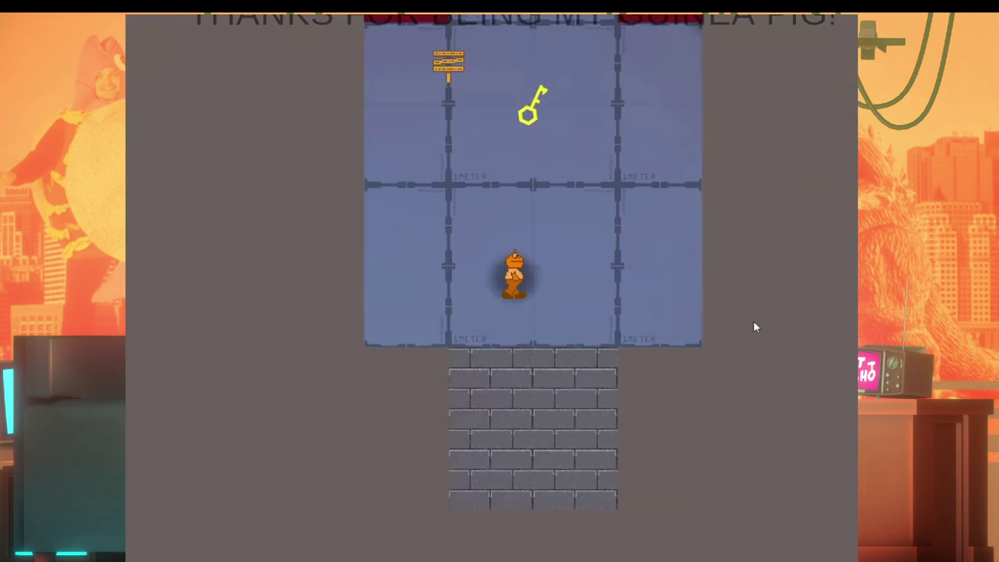
{"action": "key", "text": "d"}
{"action": "key", "text": "w"}
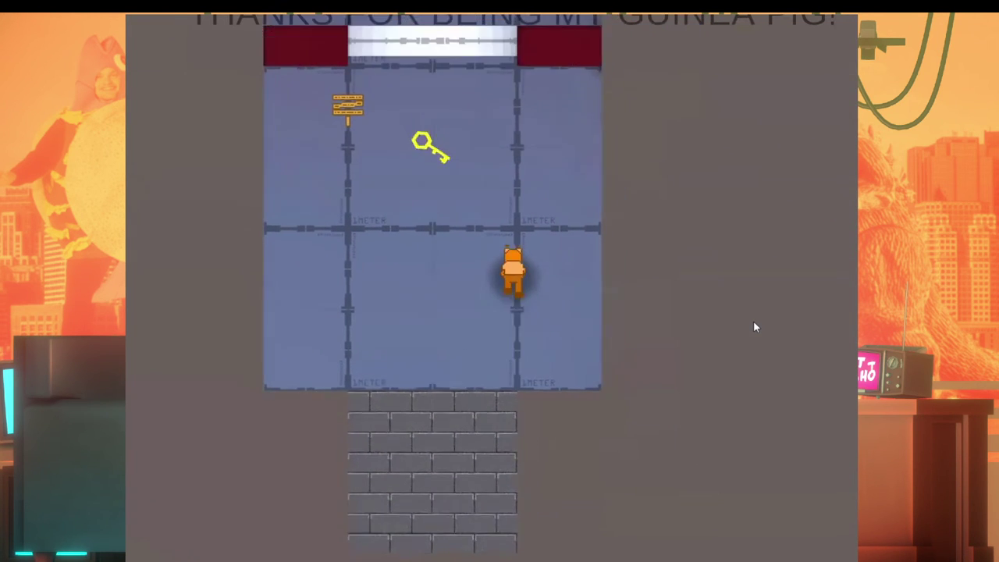
{"action": "key", "text": "a"}
{"action": "key", "text": "d"}
{"action": "key", "text": "a"}
{"action": "key", "text": "s"}
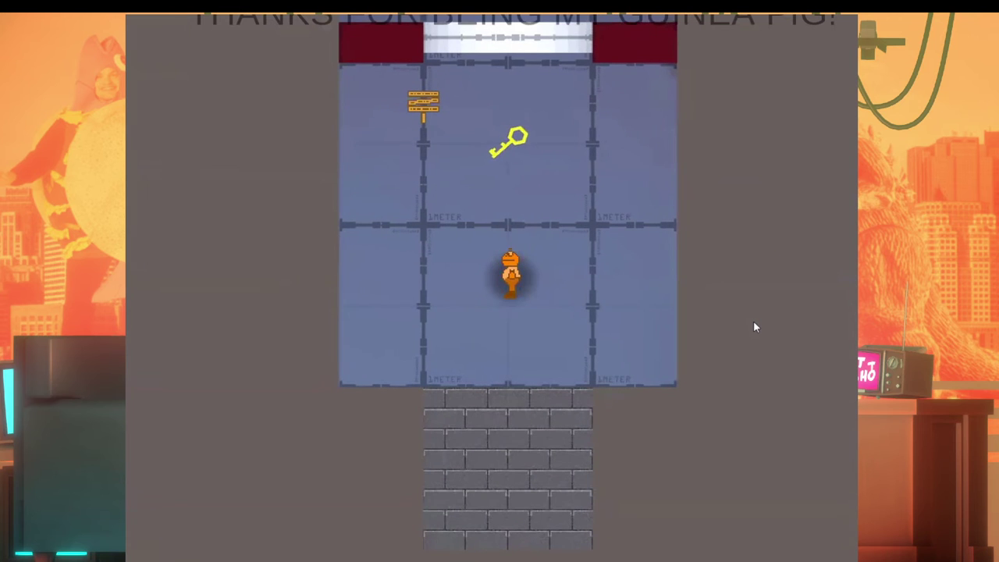
{"action": "key", "text": "w"}
{"action": "key", "text": "w"}
{"action": "key", "text": "d"}
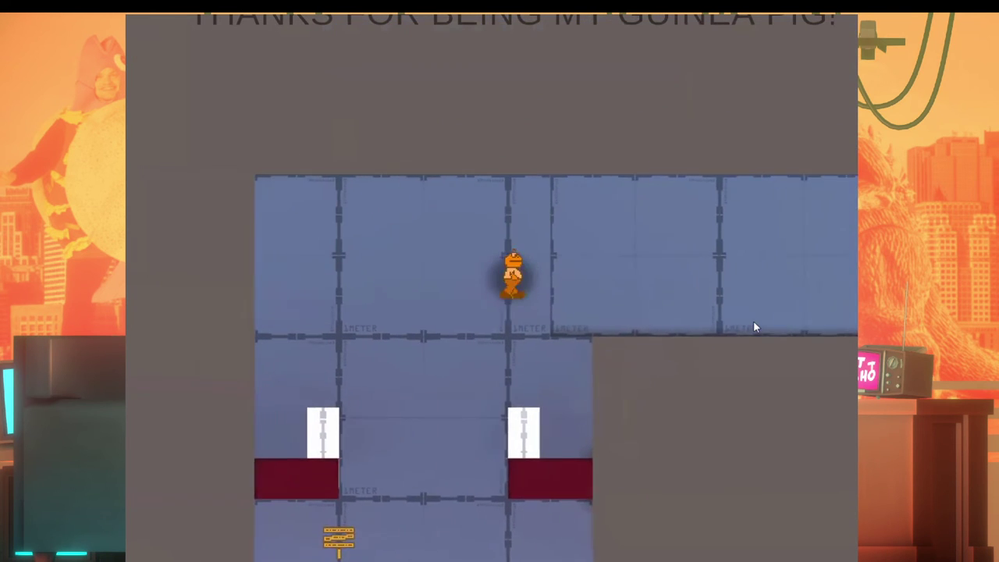
{"action": "key", "text": "d"}
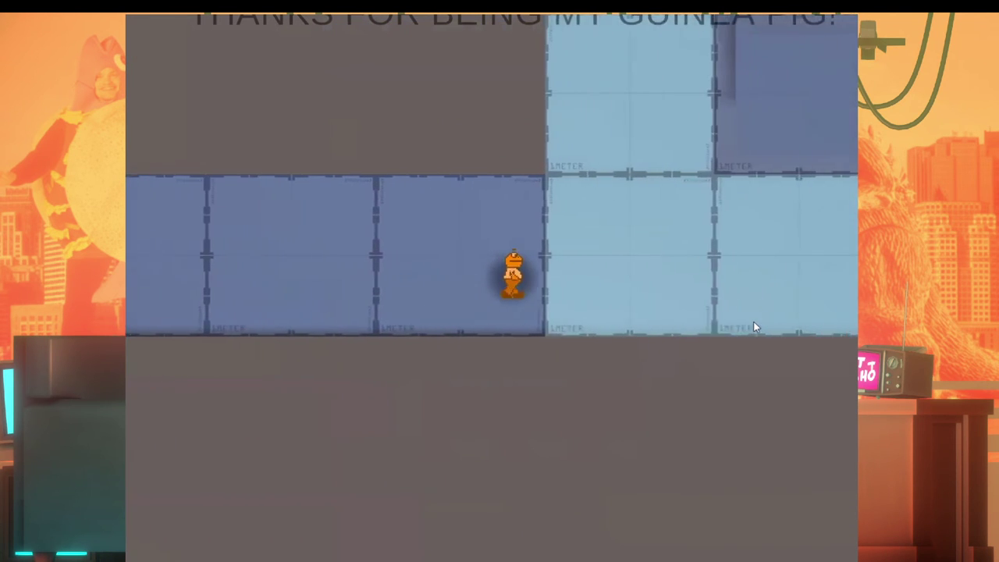
{"action": "key", "text": "d"}
{"action": "key", "text": "w"}
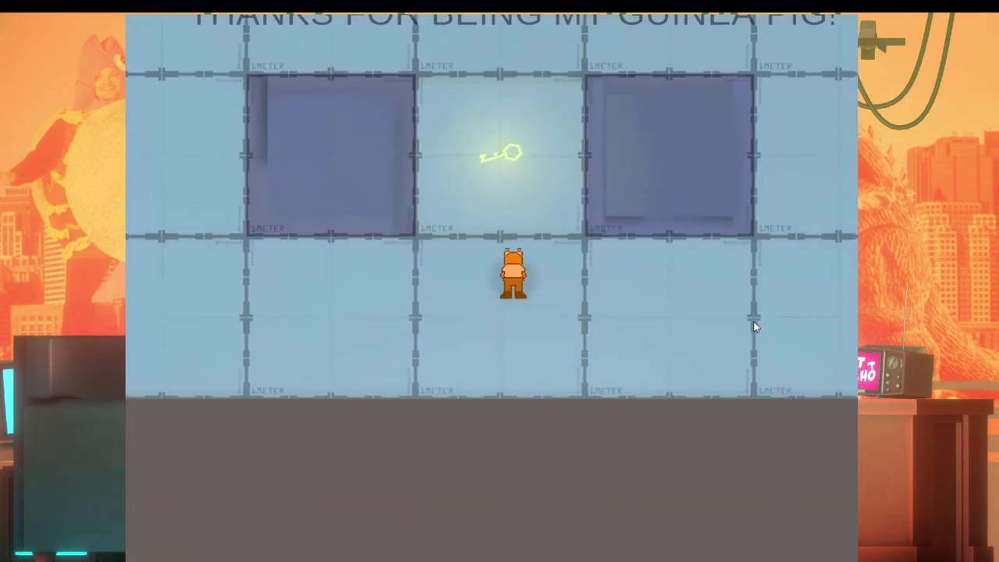
{"action": "key", "text": "d"}
{"action": "key", "text": "w"}
{"action": "key", "text": "s"}
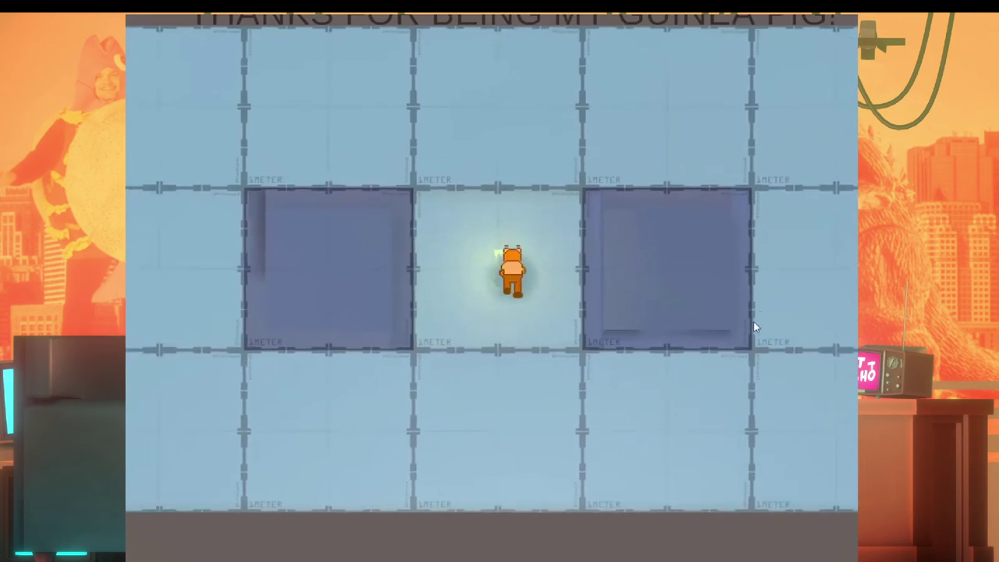
{"action": "key", "text": "s"}
{"action": "key", "text": "a"}
{"action": "key", "text": "w"}
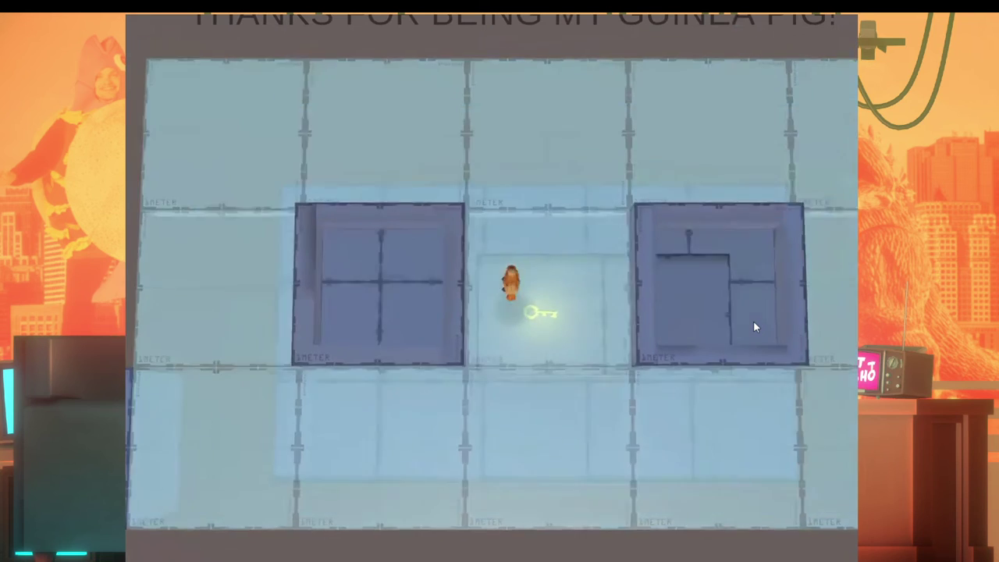
{"action": "key", "text": "d"}
{"action": "key", "text": "w"}
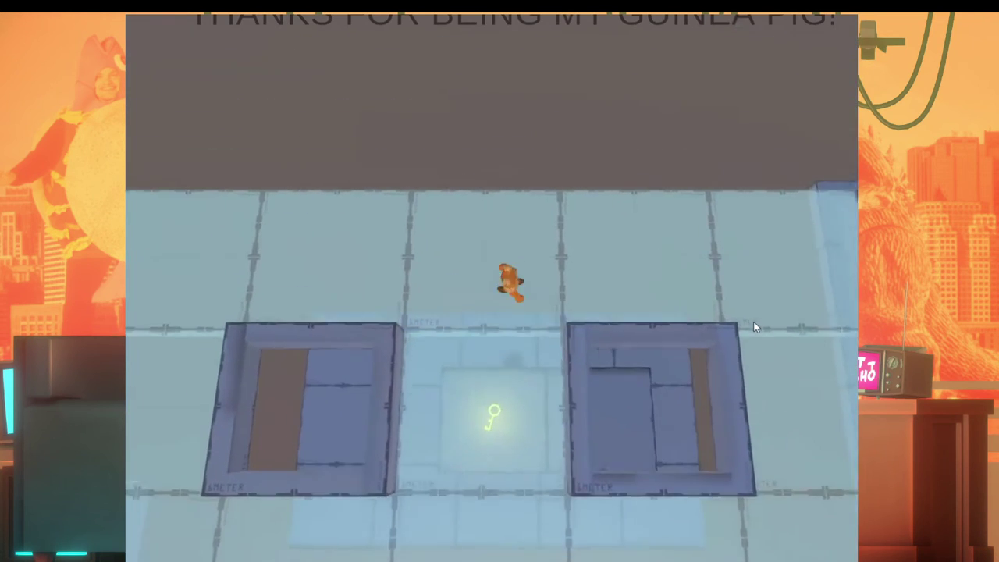
{"action": "key", "text": "a"}
{"action": "key", "text": "s"}
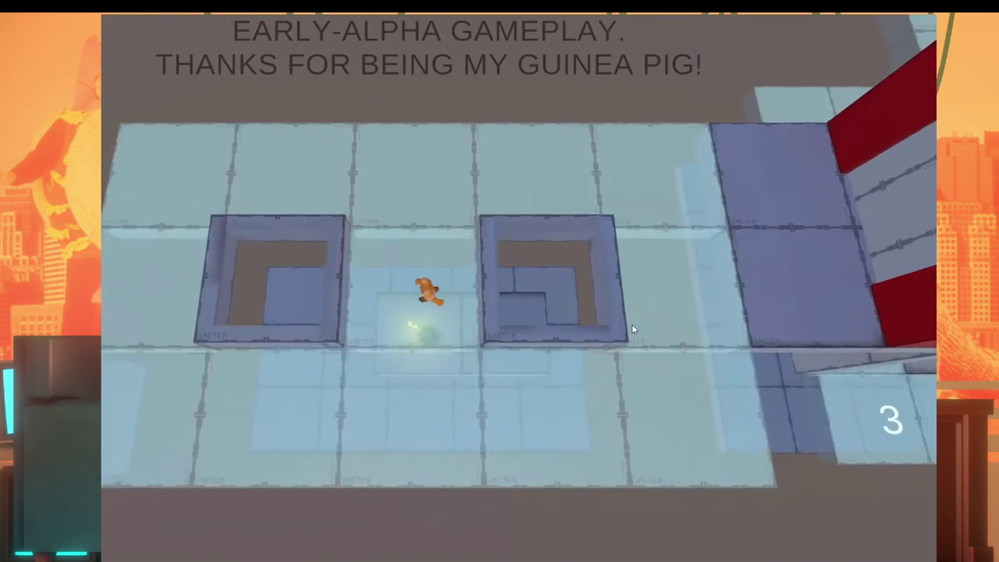
{"action": "key", "text": "a"}
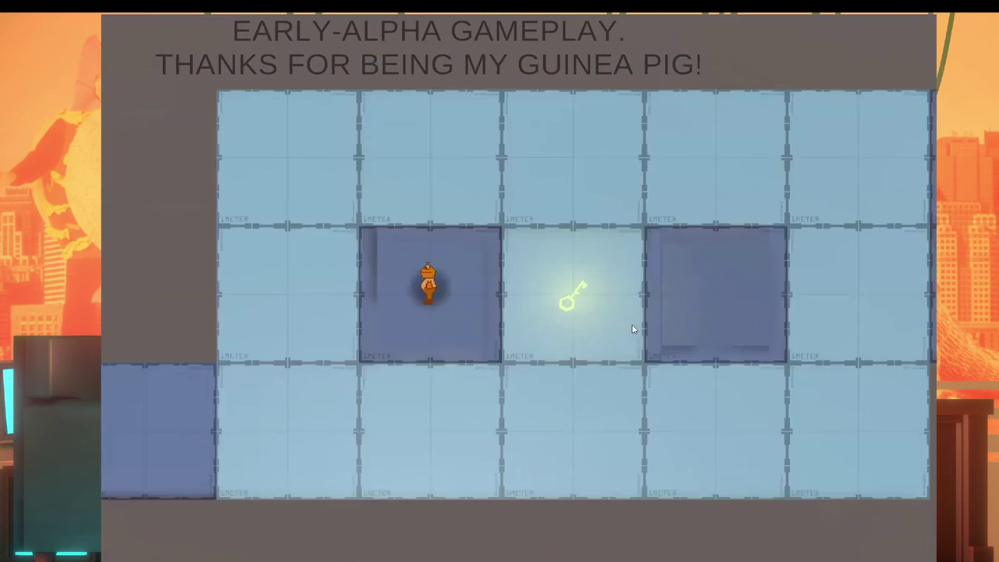
{"action": "key", "text": "d"}
{"action": "key", "text": "d"}
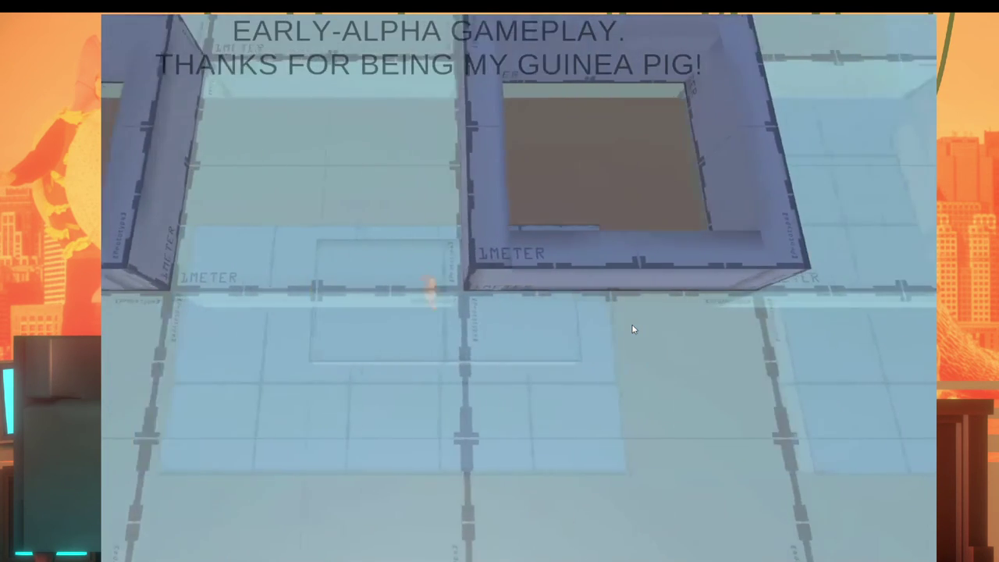
{"action": "key", "text": "d"}
{"action": "key", "text": "w"}
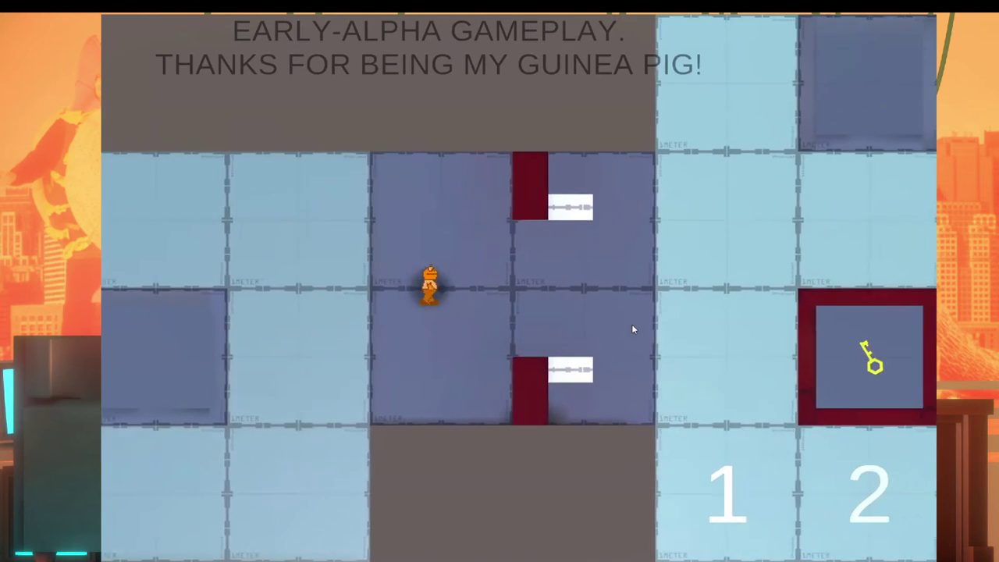
{"action": "key", "text": "d"}
{"action": "key", "text": "s"}
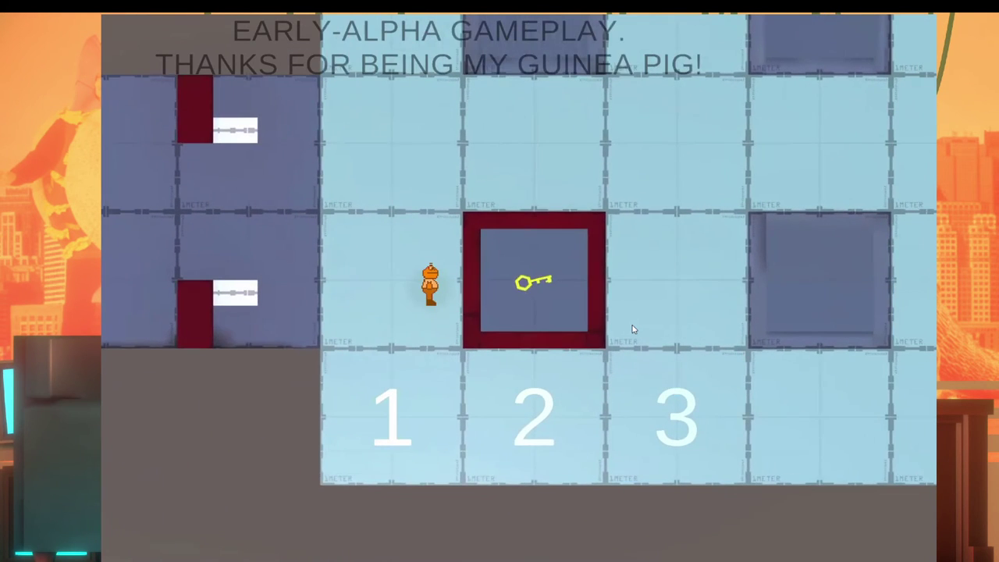
{"action": "key", "text": "a"}
{"action": "key", "text": "a"}
{"action": "key", "text": "s"}
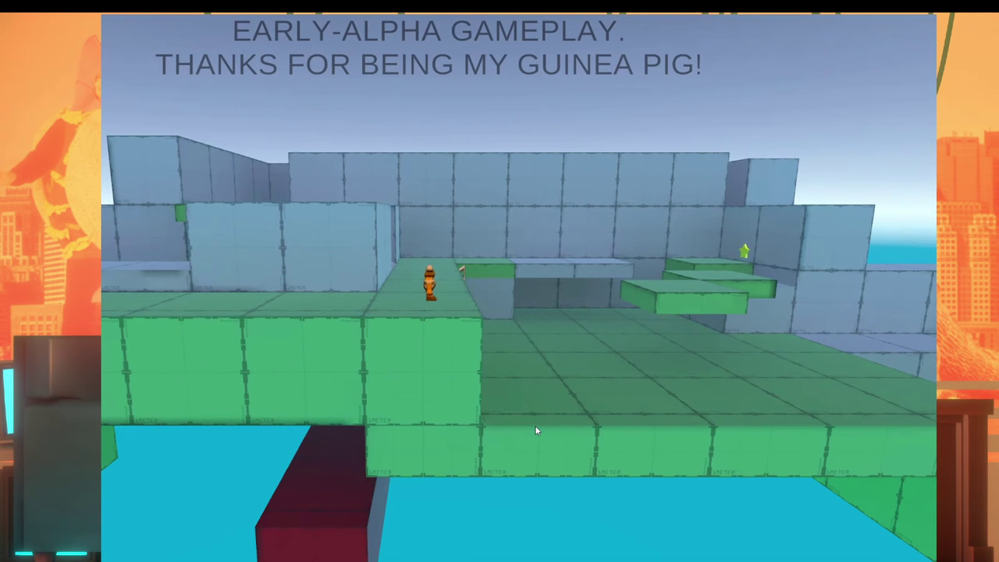
{"action": "key", "text": "a"}
{"action": "key", "text": "d"}
{"action": "key", "text": "a"}
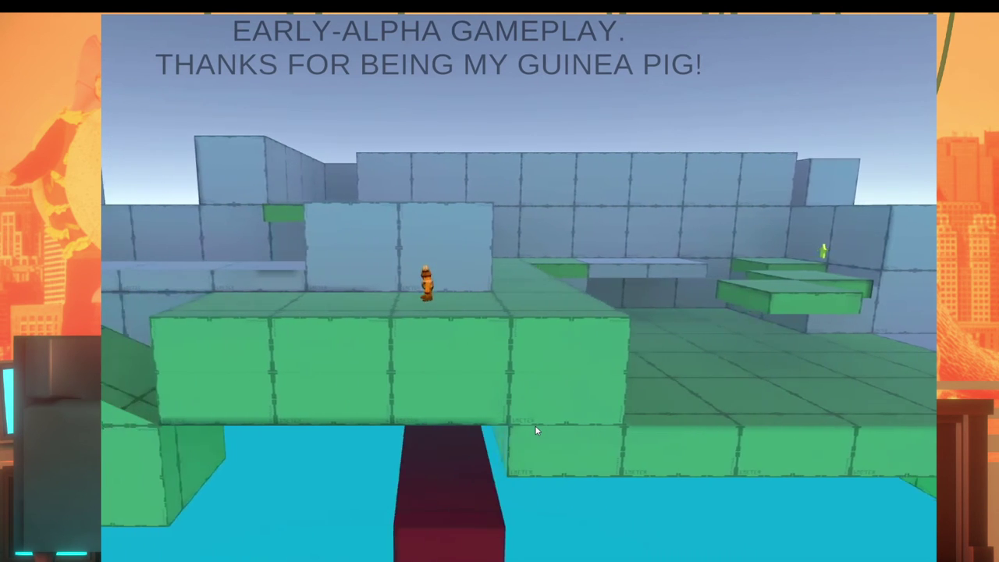
{"action": "key", "text": "e"}
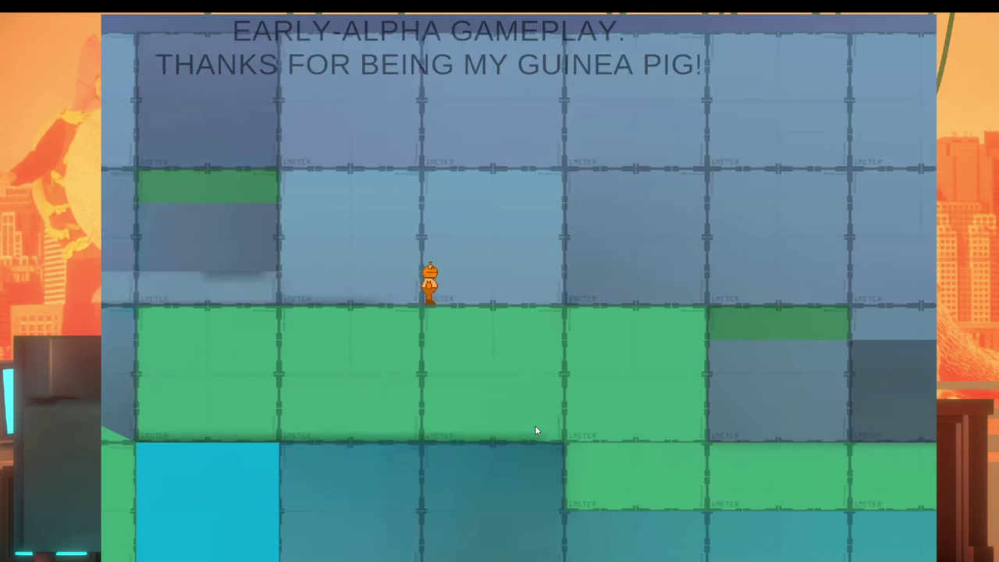
{"action": "key", "text": "shift"}
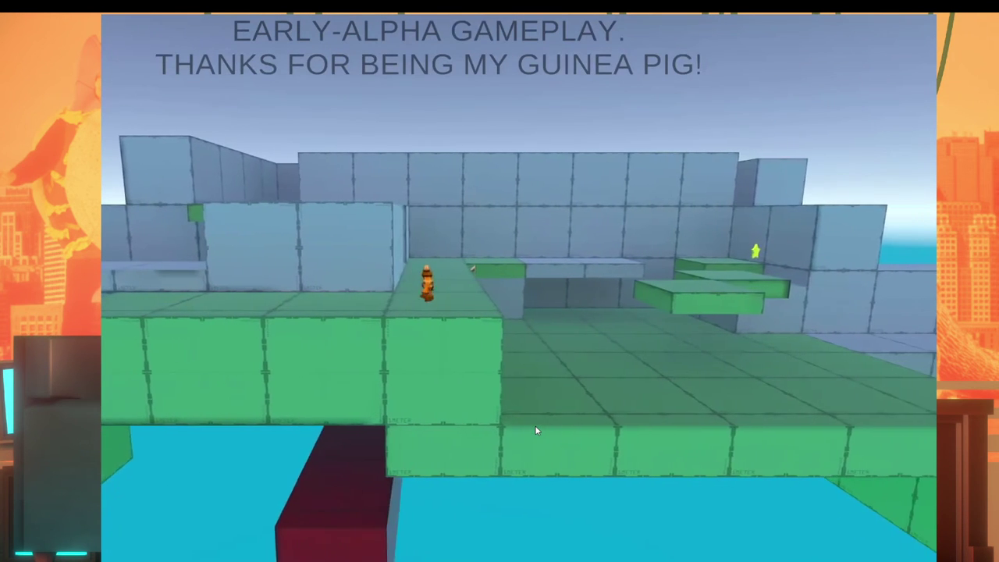
{"action": "key", "text": "a"}
{"action": "key", "text": "d"}
{"action": "key", "text": "a"}
{"action": "key", "text": "d"}
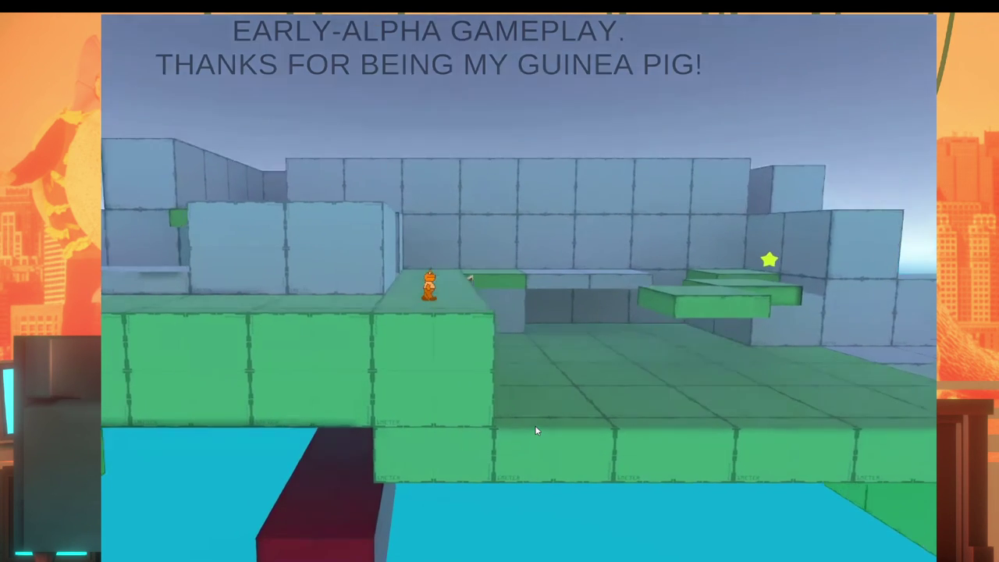
{"action": "key", "text": "e"}
{"action": "key", "text": "d"}
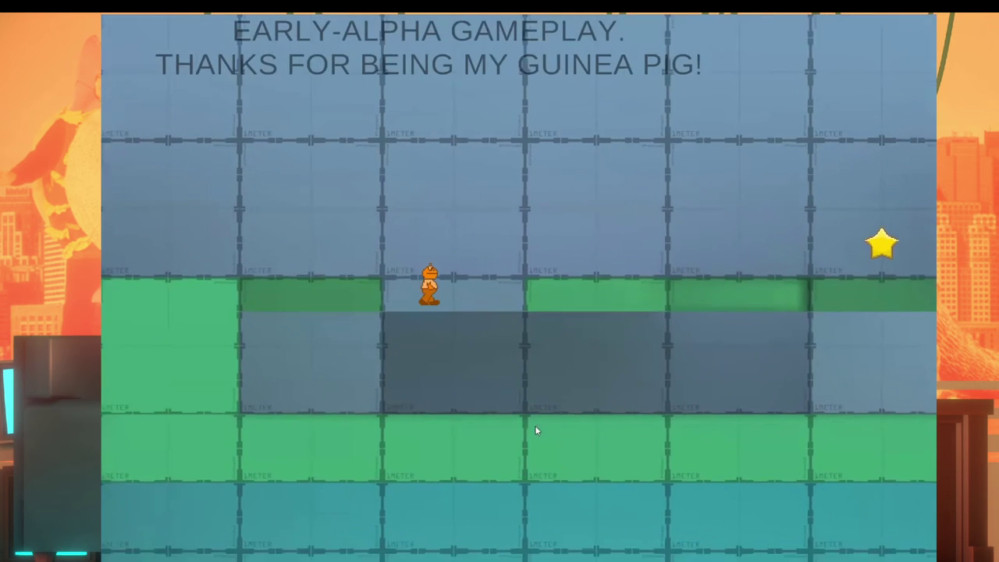
{"action": "key", "text": "a"}
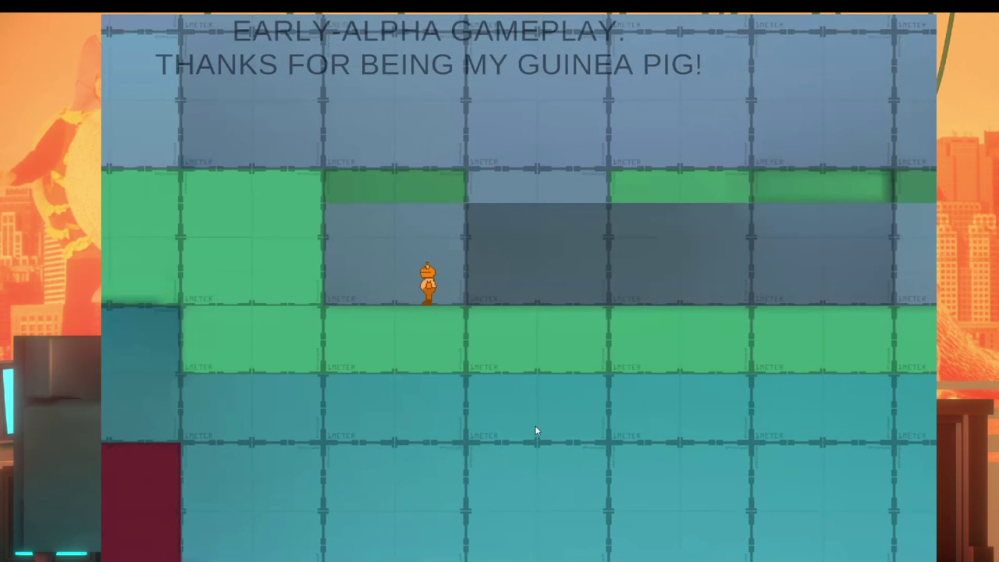
{"action": "key", "text": "e"}
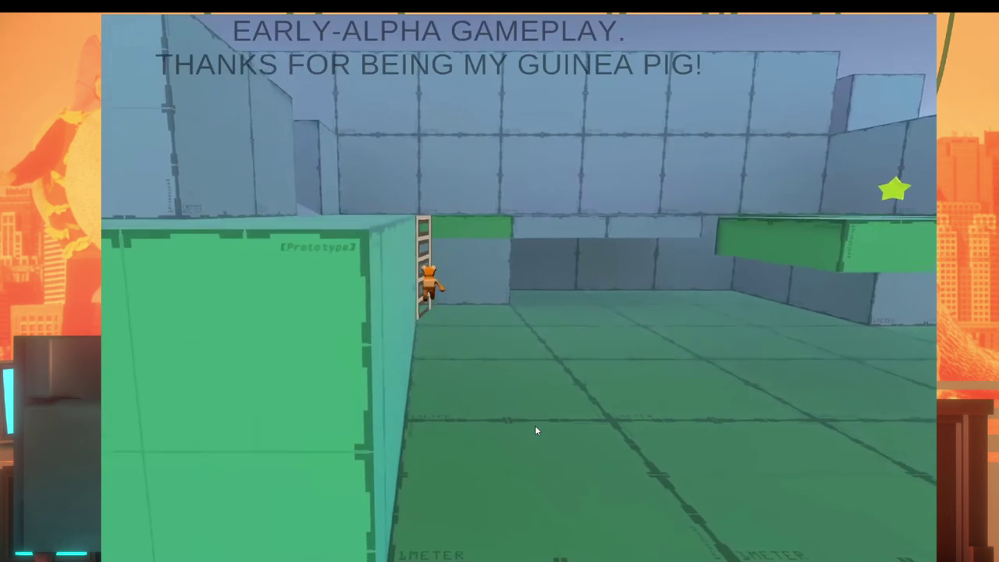
{"action": "key", "text": "w"}
{"action": "key", "text": "a"}
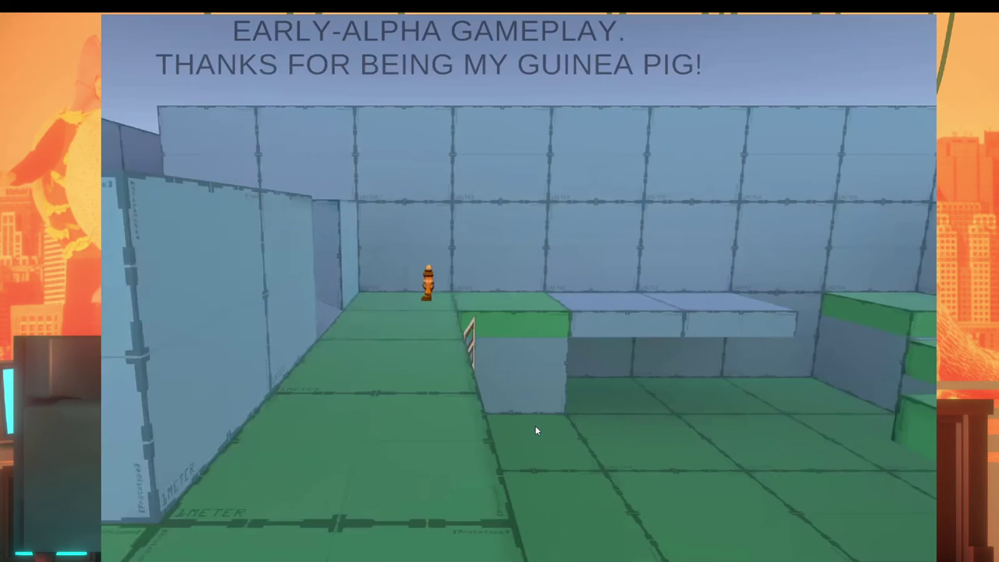
{"action": "key", "text": "d"}
{"action": "key", "text": "a"}
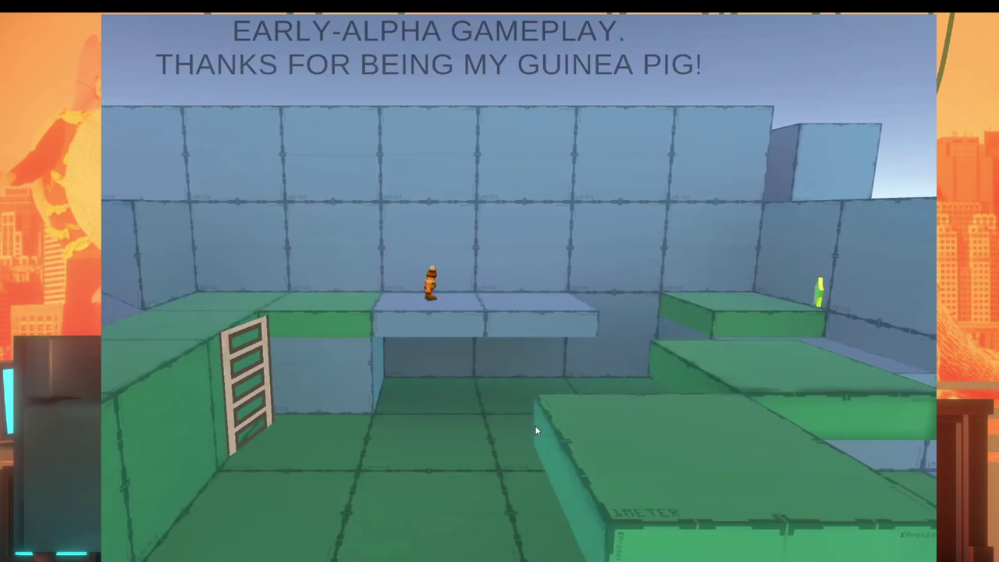
{"action": "key", "text": "d"}
{"action": "key", "text": "d"}
{"action": "key", "text": "e"}
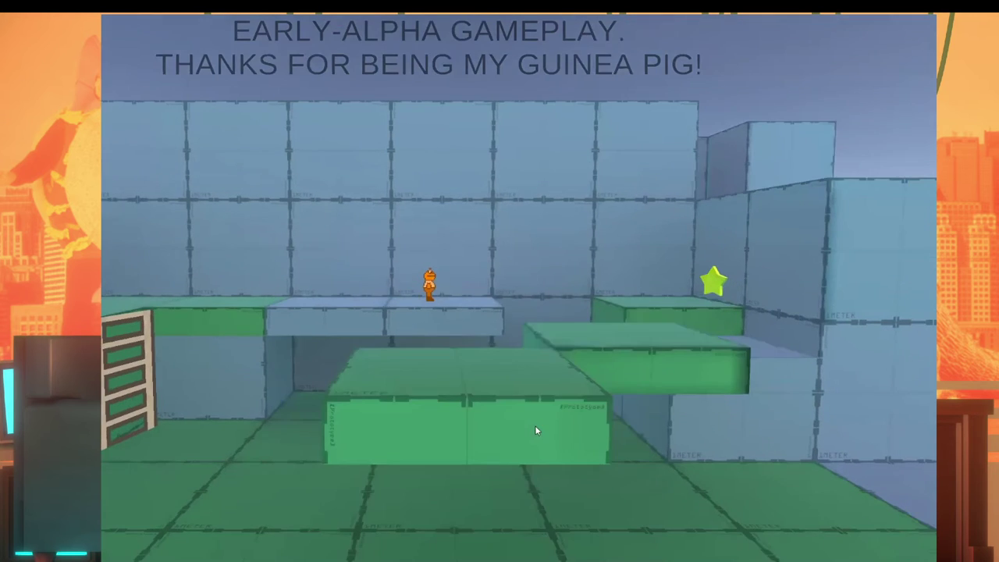
{"action": "key", "text": "d"}
{"action": "key", "text": "a"}
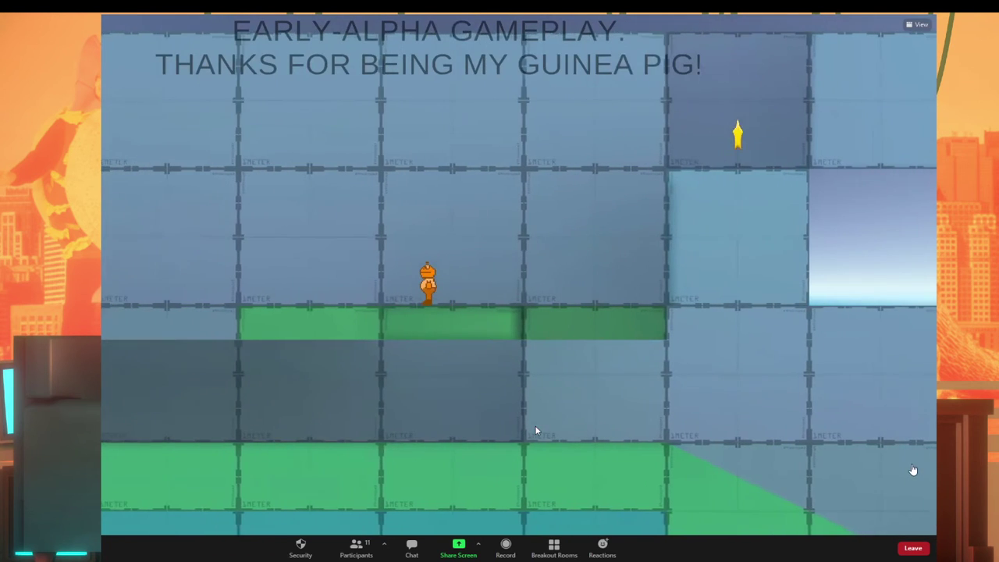
{"action": "key", "text": "e"}
{"action": "key", "text": "a"}
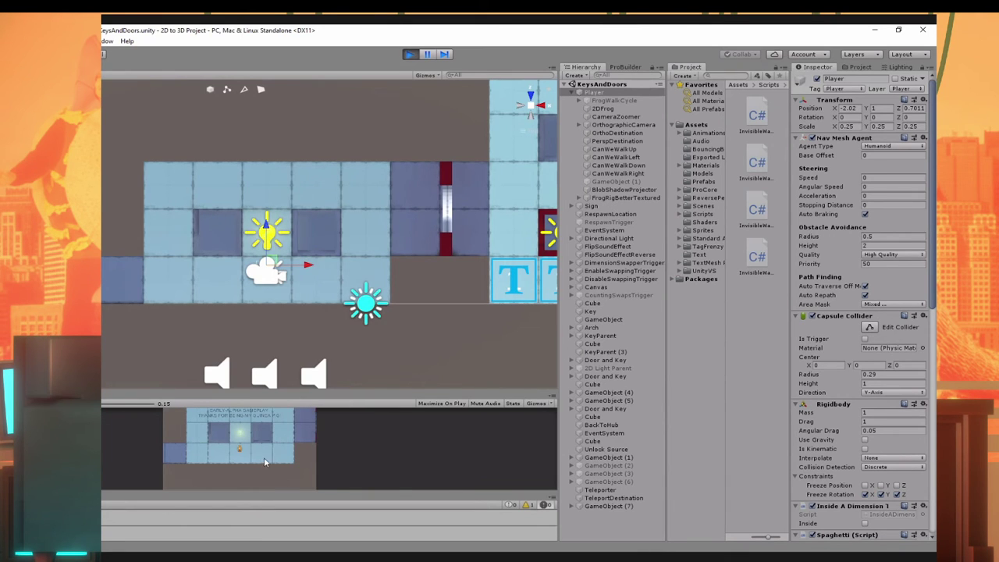
- In the Unity editor, walk the running game's player around the tiles below the glowing key
{"action": "key", "text": "a"}
{"action": "key", "text": "s"}
{"action": "key", "text": "d"}
{"action": "key", "text": "w"}
{"action": "key", "text": "a"}
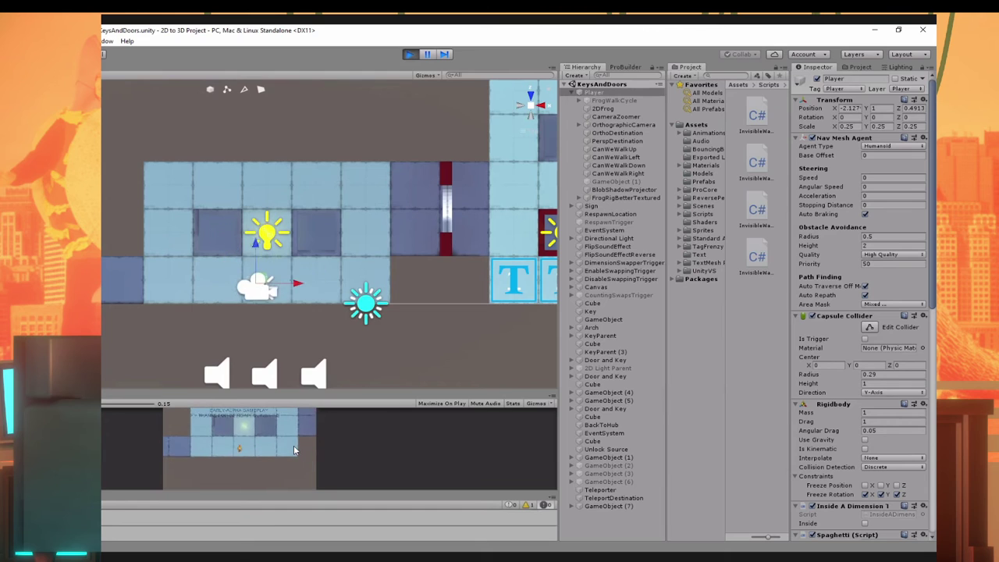
{"action": "key", "text": "d"}
{"action": "key", "text": "w"}
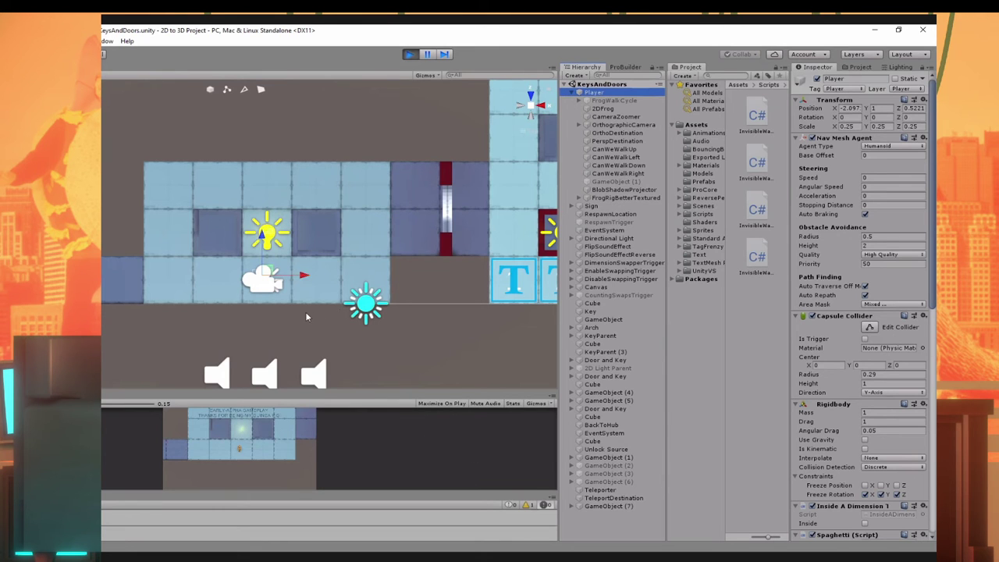
- Deselect the Player and switch the Scene view to perspective to examine the ray lines cast down from the character
{"action": "left_click", "coordinate": [306, 331]}
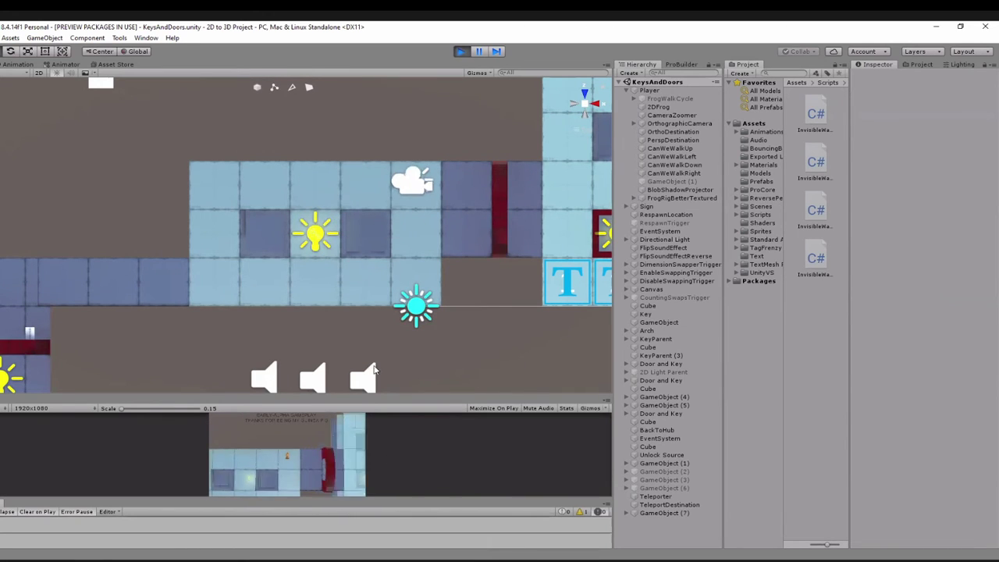
{"action": "left_click", "coordinate": [579, 135]}
{"action": "scroll", "coordinate": [313, 242], "scroll_direction": "up", "scroll_amount": 5}
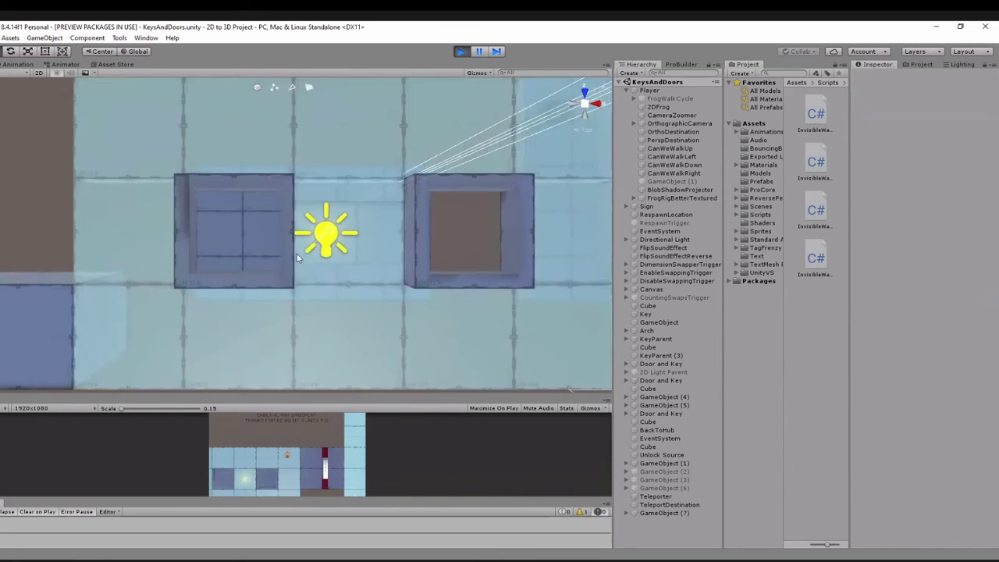
{"action": "right_click_drag", "start_coordinate": [297, 253], "coordinate": [419, 190]}
{"action": "left_click_drag", "start_coordinate": [420, 189], "coordinate": [383, 187], "text": "alt"}
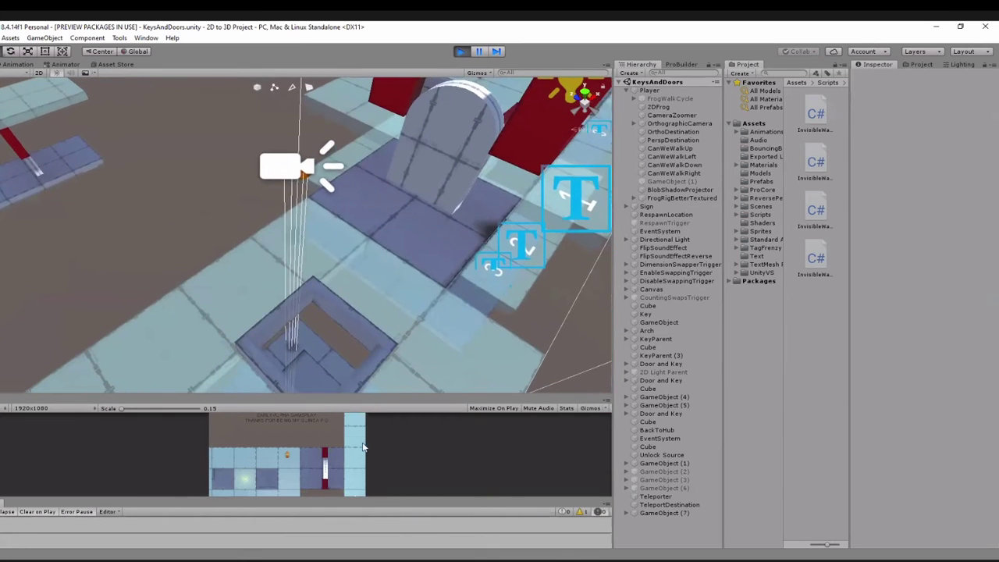
{"action": "scroll", "coordinate": [324, 237], "scroll_direction": "up", "scroll_amount": 8}
{"action": "middle_click_drag", "start_coordinate": [312, 220], "coordinate": [310, 246]}
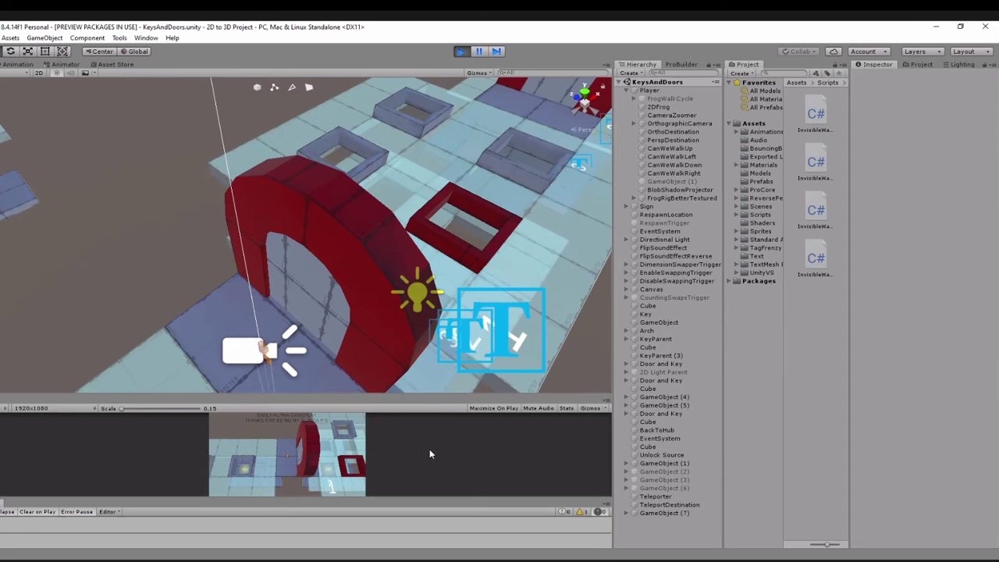
- Move the player back and forth before the red arched door and swap the game to its flat 2D view
{"action": "key", "text": "a"}
{"action": "key", "text": "d"}
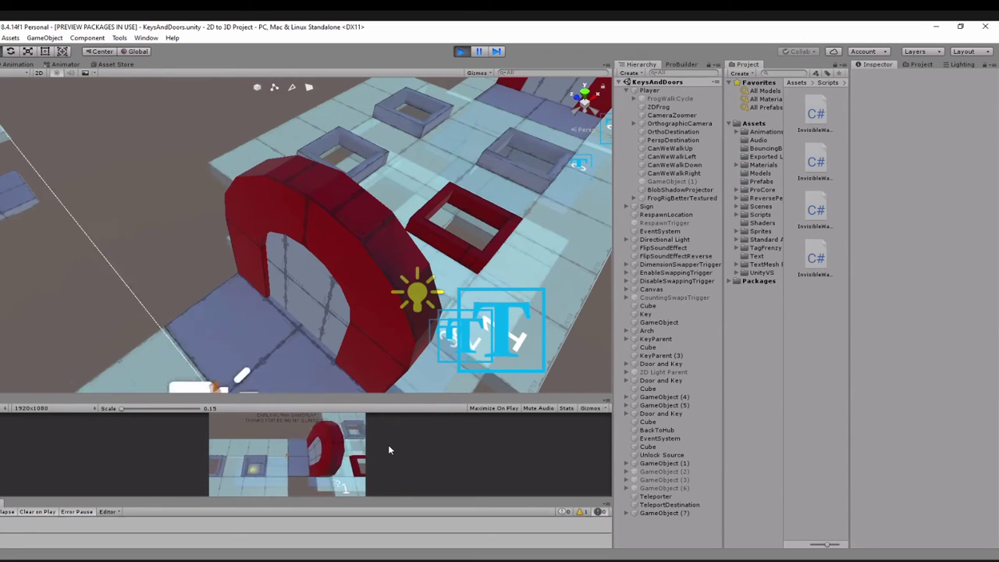
{"action": "key", "text": "space"}
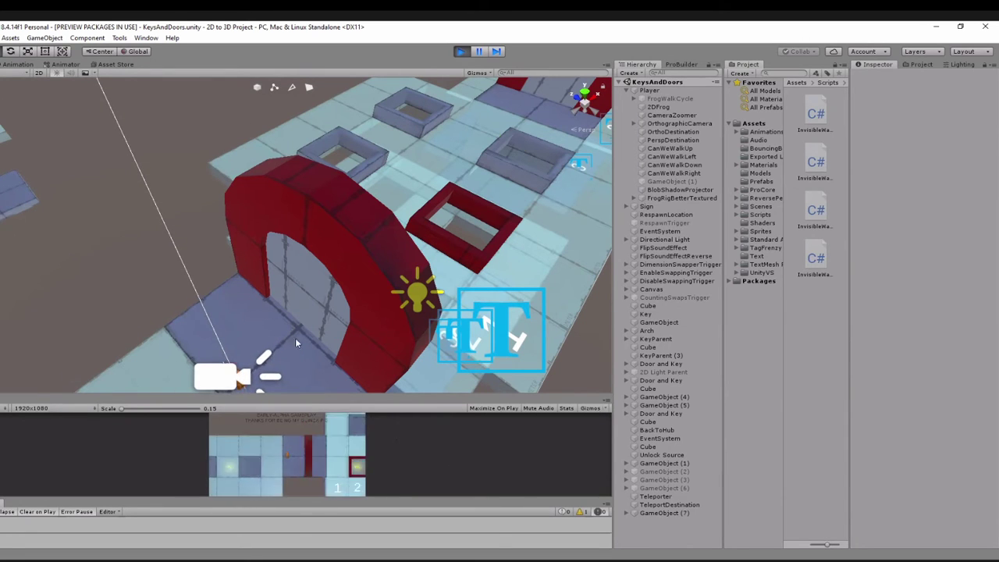
- Examine the ray lines below the player beside the arched door from a closer, steeper angle in the Scene view
{"action": "middle_click_drag", "start_coordinate": [258, 334], "coordinate": [285, 223]}
{"action": "left_click_drag", "start_coordinate": [284, 222], "coordinate": [322, 223], "text": "alt"}
{"action": "left_click_drag", "start_coordinate": [336, 144], "coordinate": [321, 165], "text": "alt"}
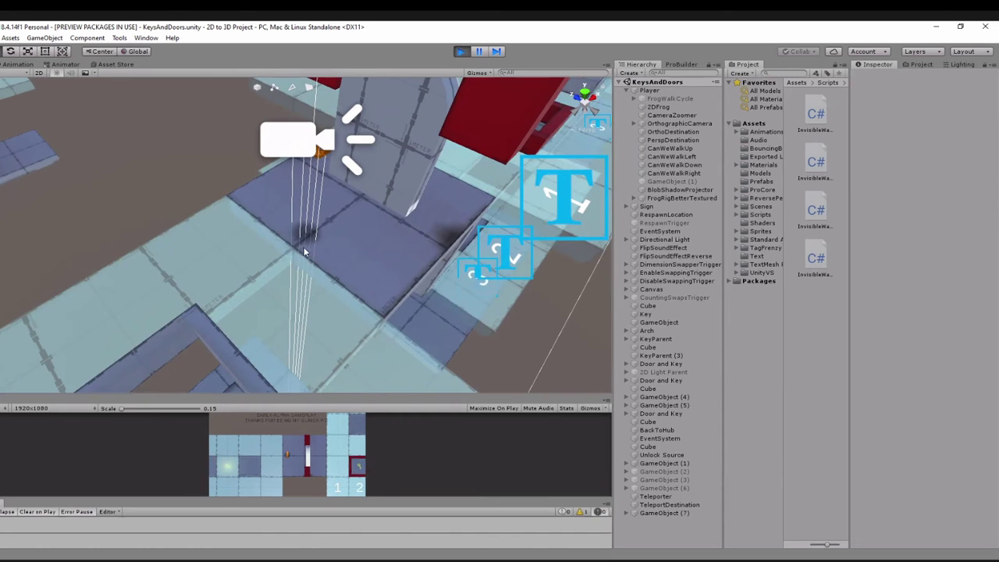
- Walk the player from the arched door to the tiles around the square frame and examine its ray lines in the Scene view
{"action": "key", "text": "a"}
{"action": "key", "text": "s"}
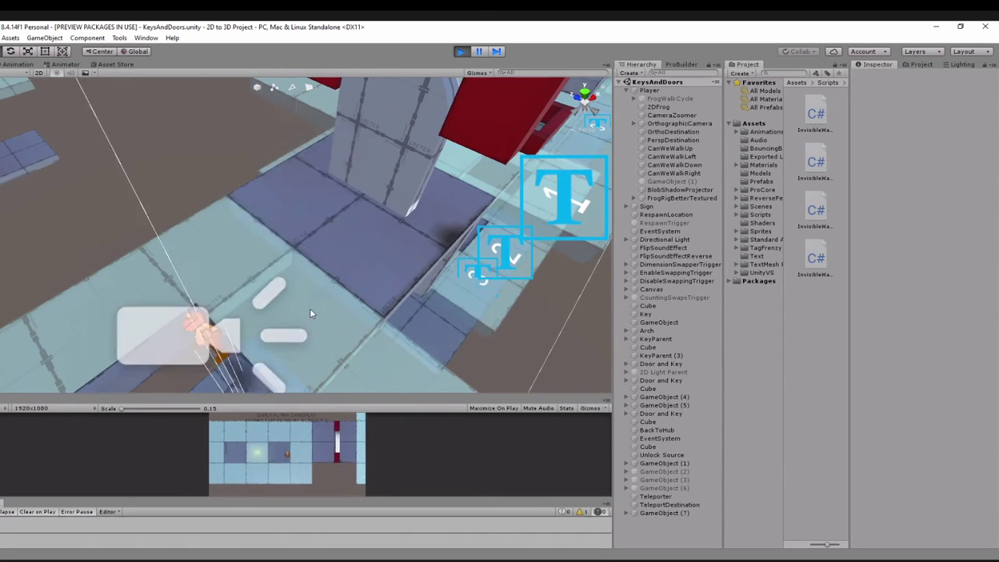
{"action": "middle_click_drag", "start_coordinate": [311, 308], "coordinate": [386, 186]}
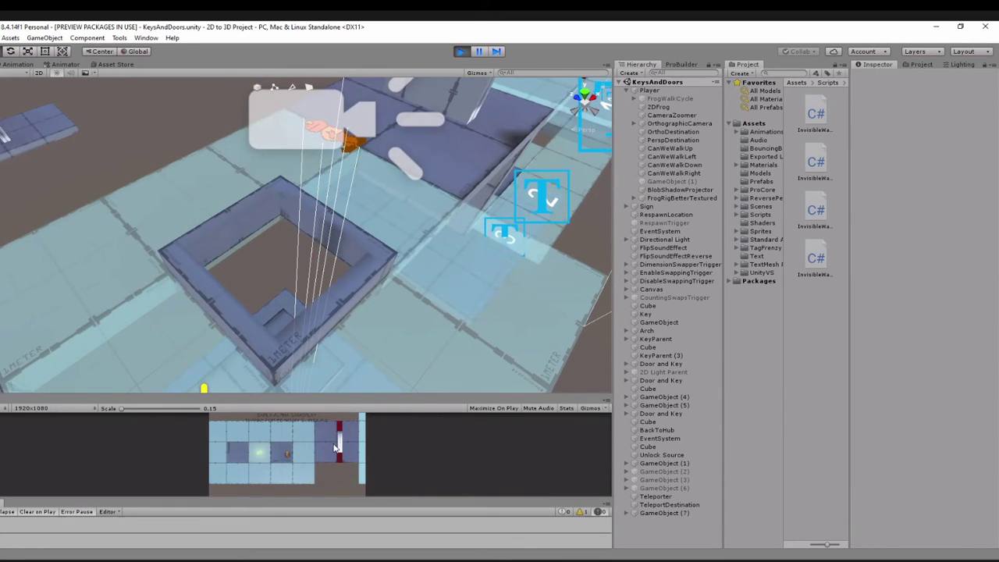
{"action": "key", "text": "space"}
{"action": "middle_click_drag", "start_coordinate": [336, 336], "coordinate": [374, 277]}
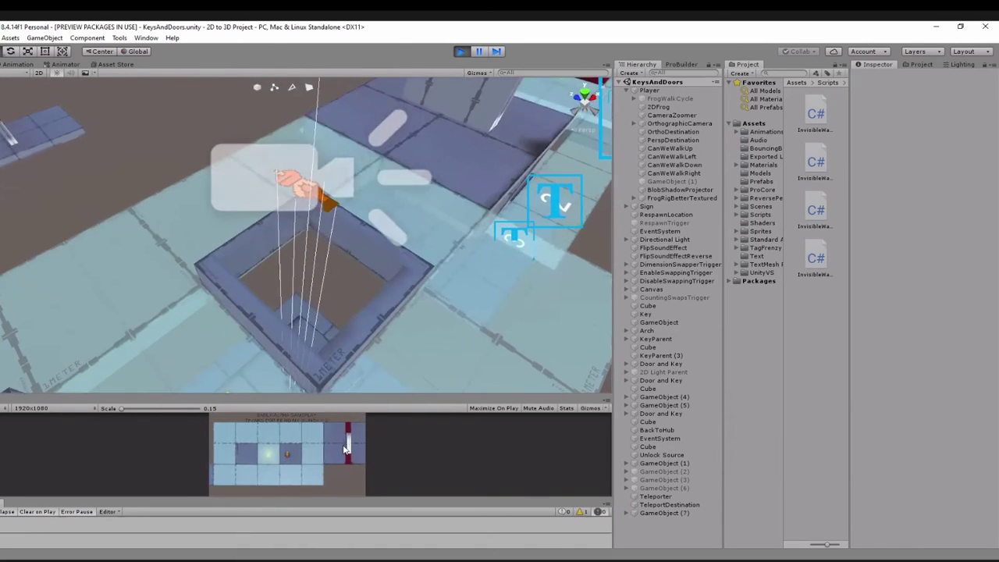
{"action": "key", "text": "a"}
{"action": "key", "text": "d"}
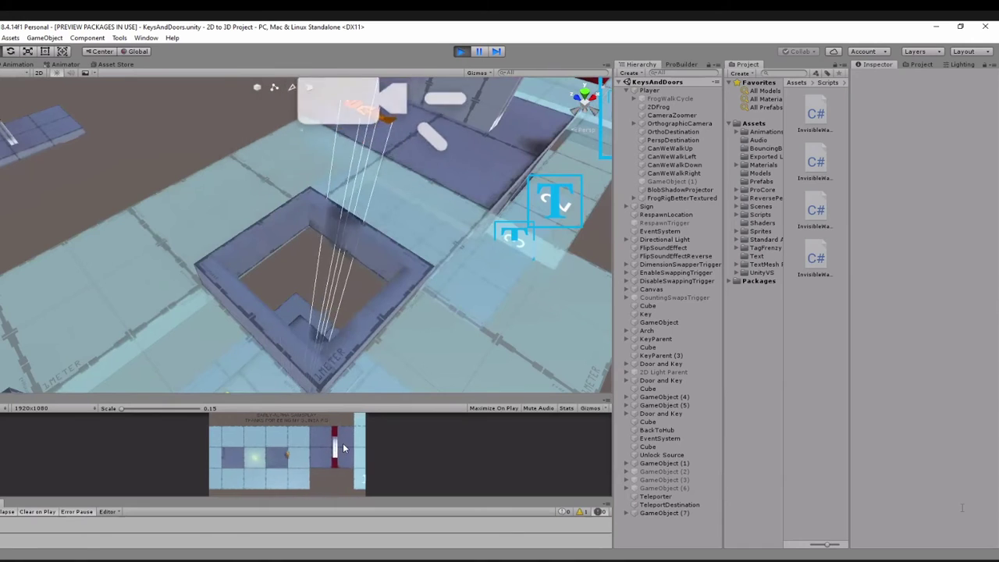
{"action": "middle_click_drag", "start_coordinate": [417, 297], "coordinate": [355, 383]}
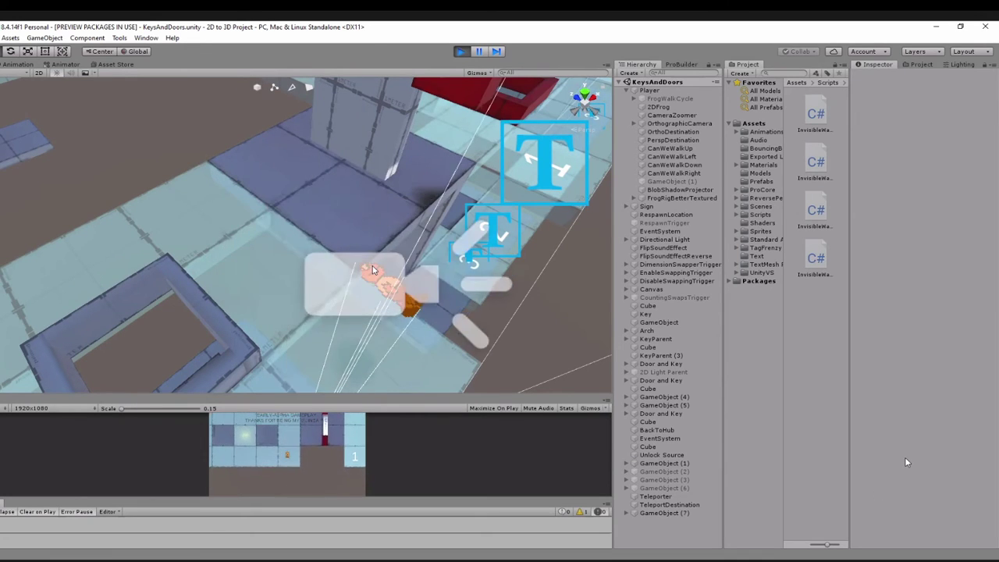
- Select the Player, swap the game to 3D at the gap before the arch and examine the surrounding platforms in the Scene view
{"action": "left_click", "coordinate": [450, 242]}
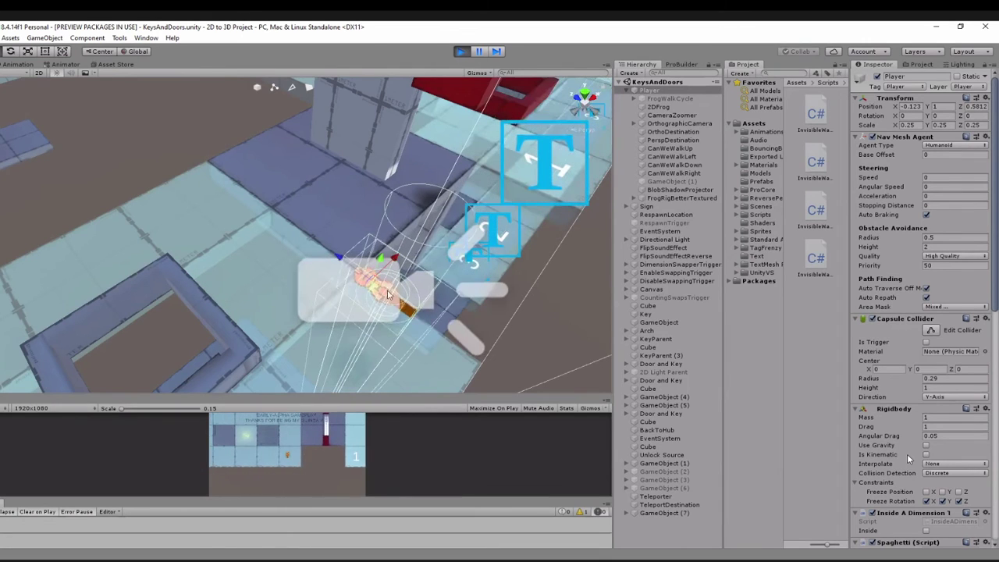
{"action": "key", "text": "space"}
{"action": "key", "text": "d"}
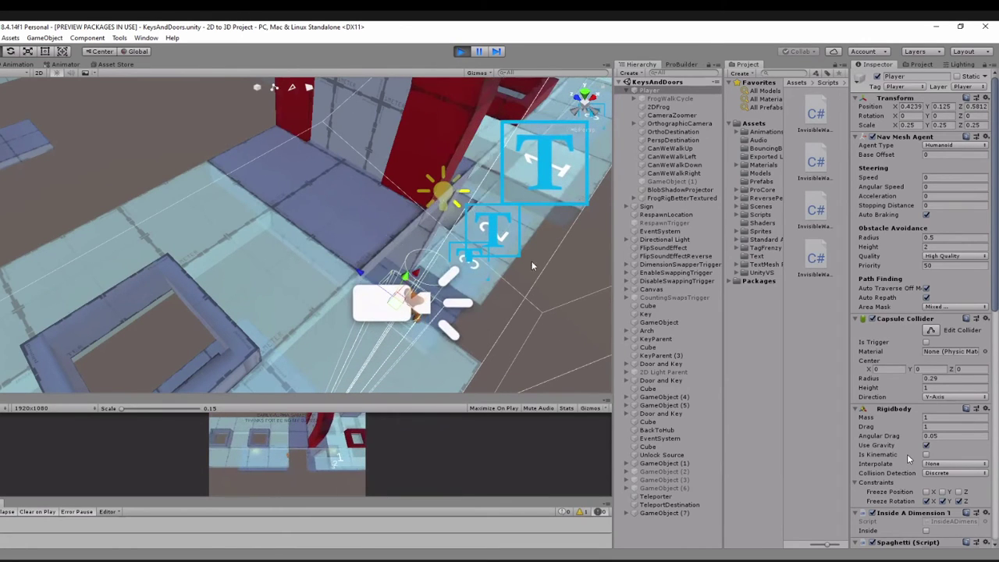
{"action": "right_click_drag", "start_coordinate": [524, 305], "coordinate": [321, 312]}
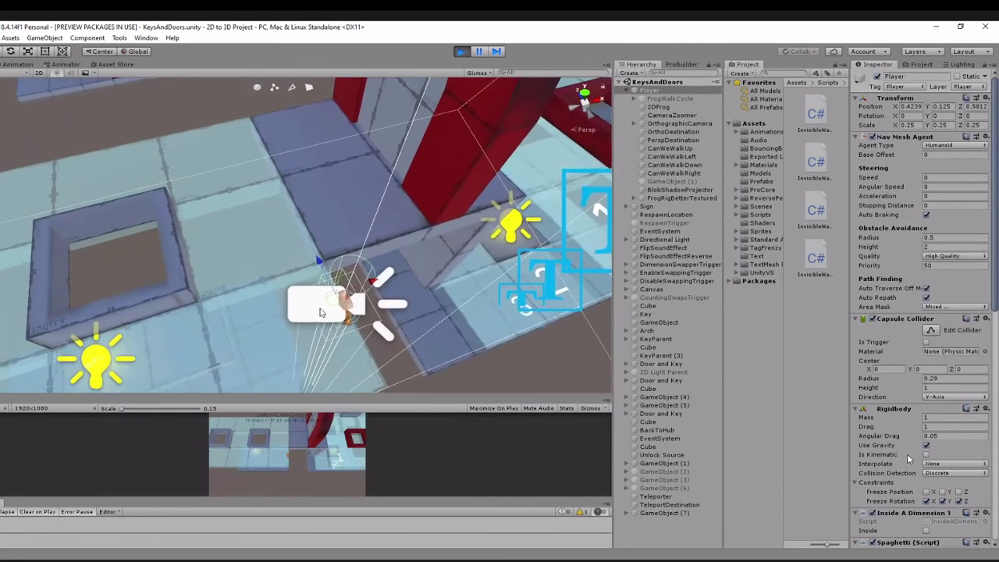
{"action": "middle_click_drag", "start_coordinate": [402, 236], "coordinate": [286, 269]}
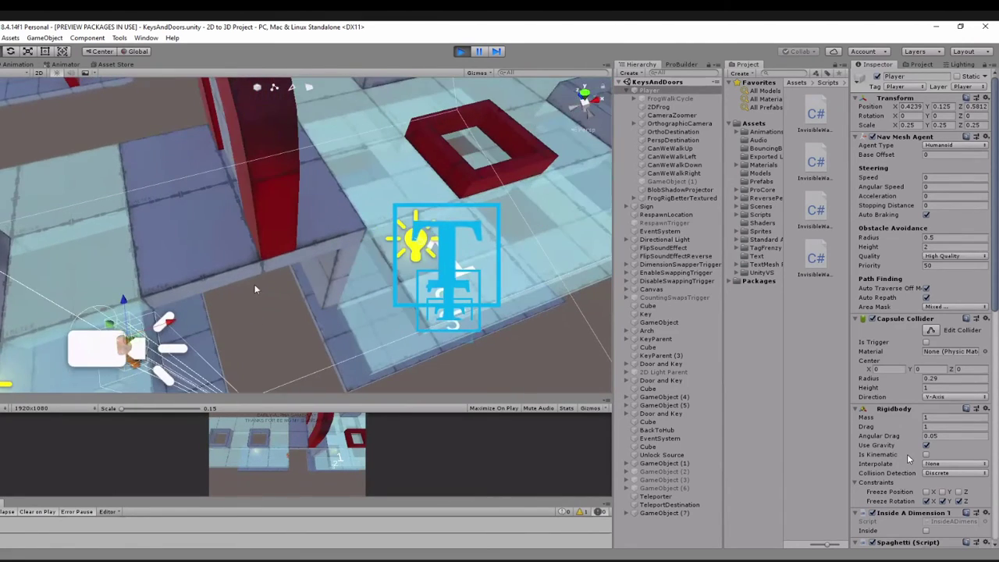
{"action": "right_click_drag", "start_coordinate": [255, 289], "coordinate": [385, 286]}
{"action": "key", "text": "s"}
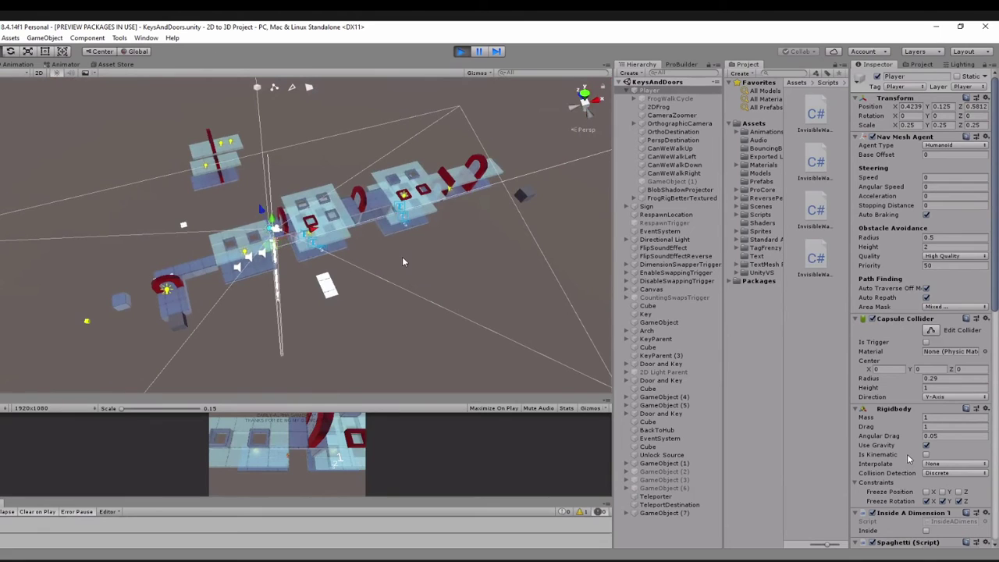
{"action": "key", "text": "w"}
{"action": "right_click_drag", "start_coordinate": [290, 259], "coordinate": [359, 242]}
- Swap the running game back to flat 2D and examine the player's ray lines at the gap beside the arch
{"action": "left_click", "coordinate": [344, 447]}
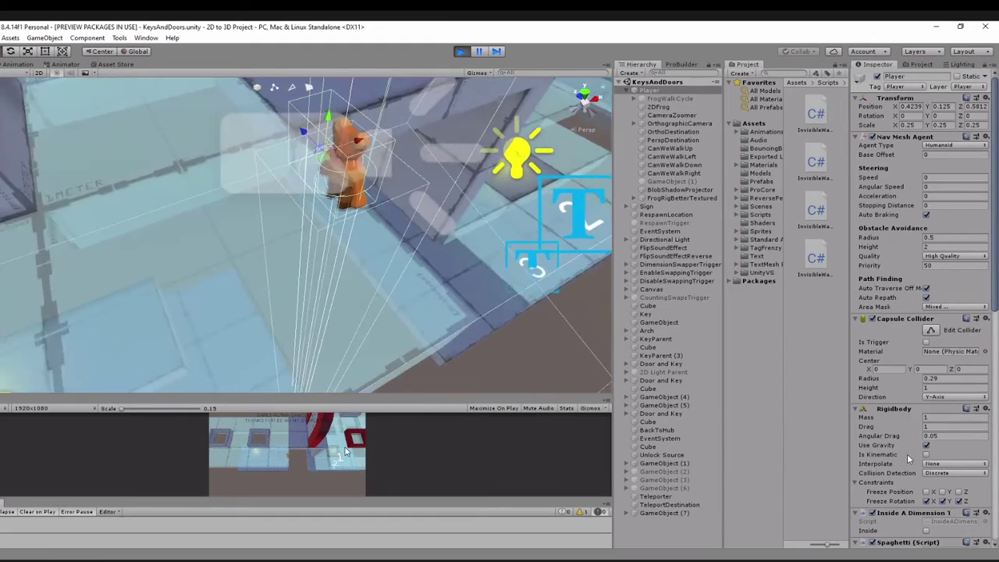
{"action": "key", "text": "space"}
{"action": "middle_click_drag", "start_coordinate": [351, 236], "coordinate": [350, 237]}
{"action": "right_click_drag", "start_coordinate": [349, 238], "coordinate": [349, 266]}
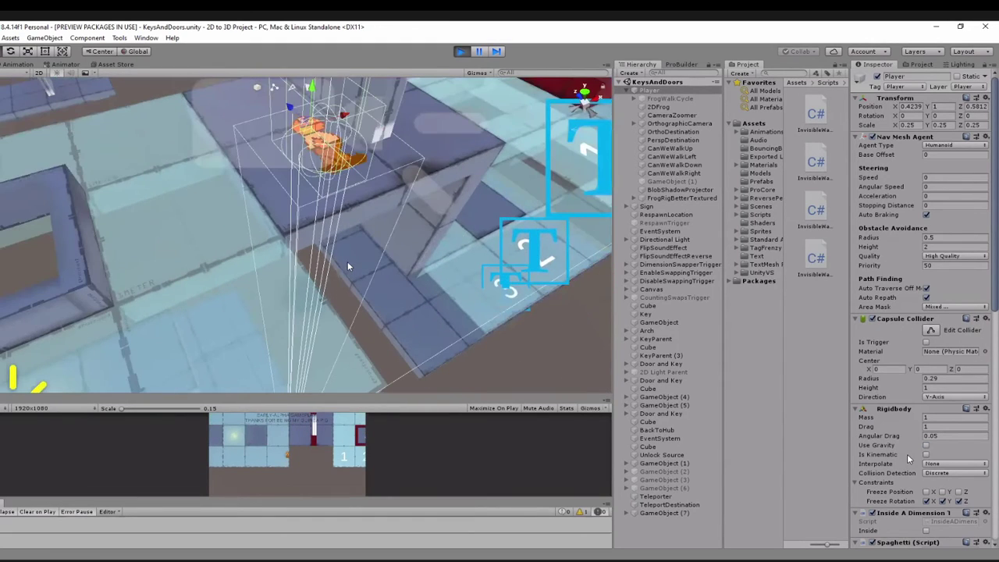
- Switch the Scene view to a top-down orthographic view framed on the Player
{"action": "left_click", "coordinate": [587, 94]}
{"action": "key", "text": "f"}
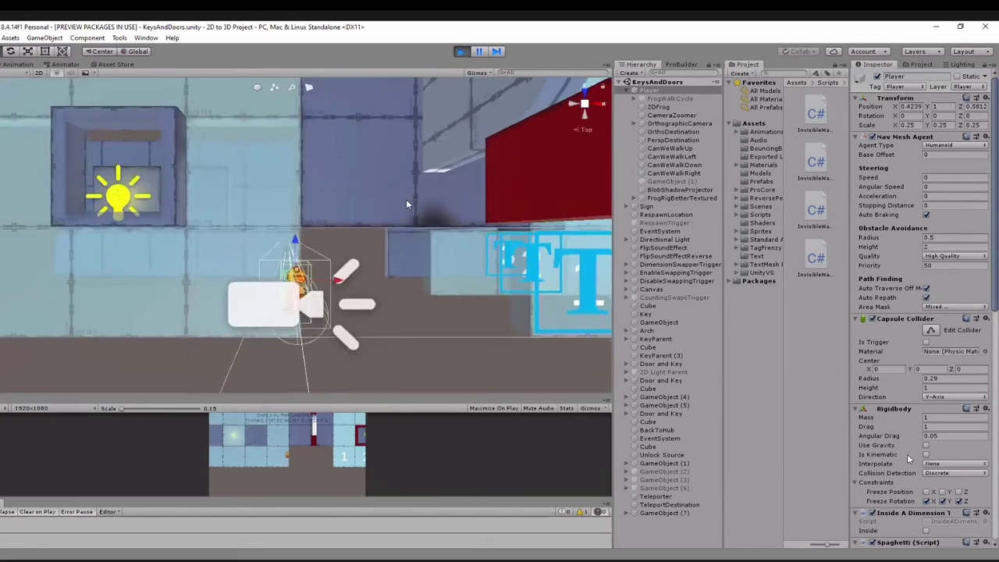
{"action": "scroll", "coordinate": [485, 178], "scroll_direction": "down", "scroll_amount": 5}
{"action": "left_click", "coordinate": [580, 131]}
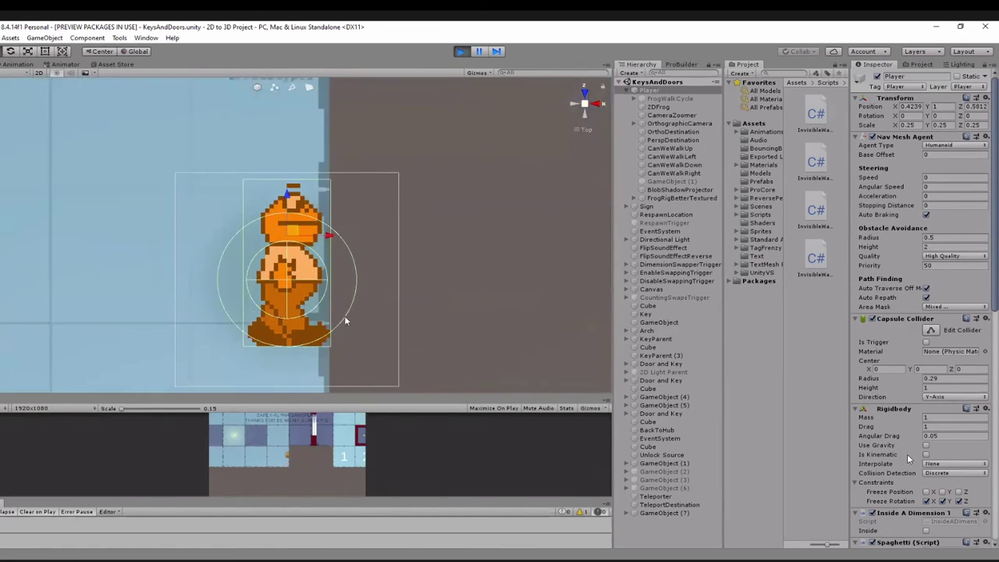
{"action": "scroll", "coordinate": [346, 305], "scroll_direction": "down", "scroll_amount": 5}
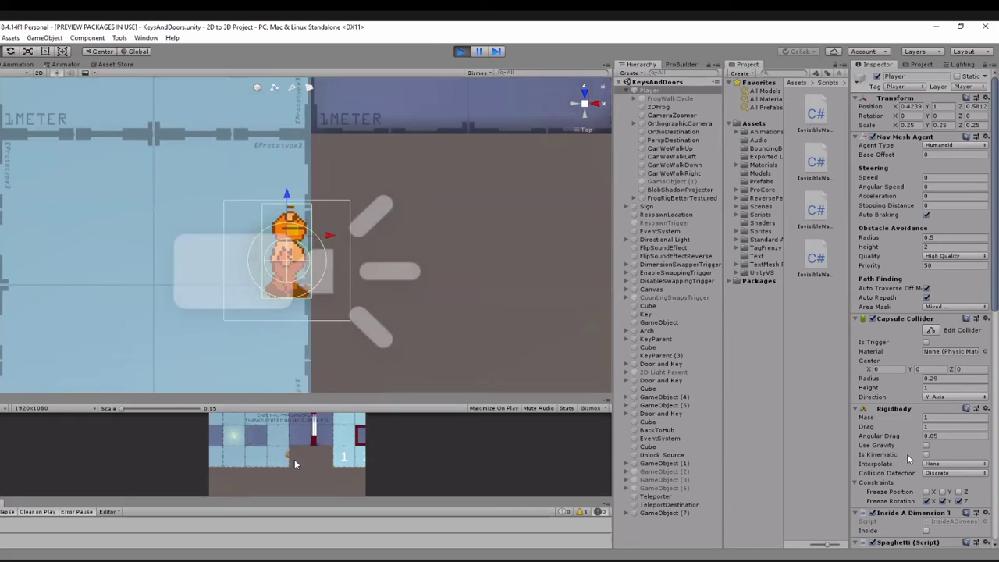
- Walk the player back and forth against the light blue tile's edge to test where it stops at the gap
{"action": "key", "text": "a"}
{"action": "key", "text": "d"}
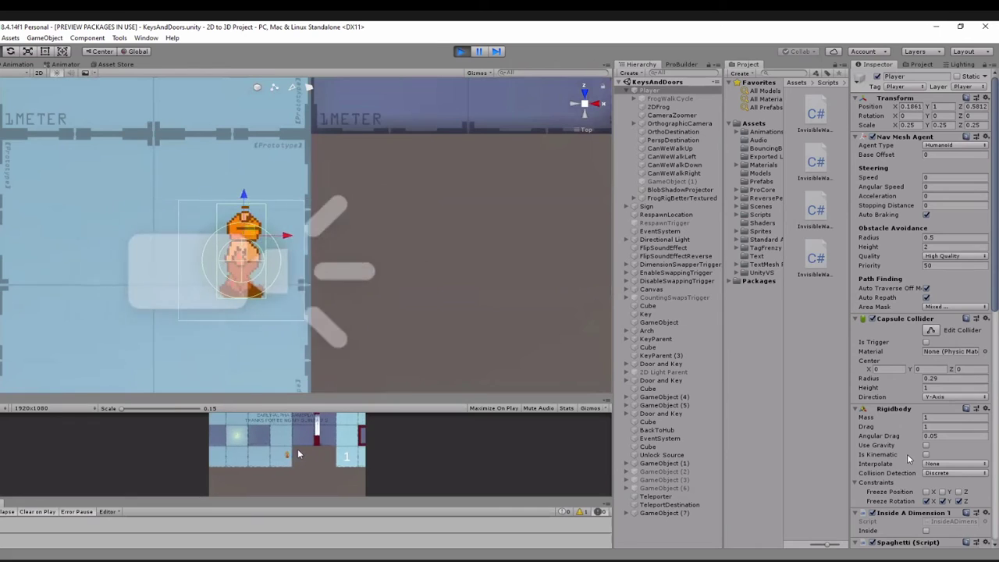
{"action": "key", "text": "a"}
{"action": "key", "text": "d"}
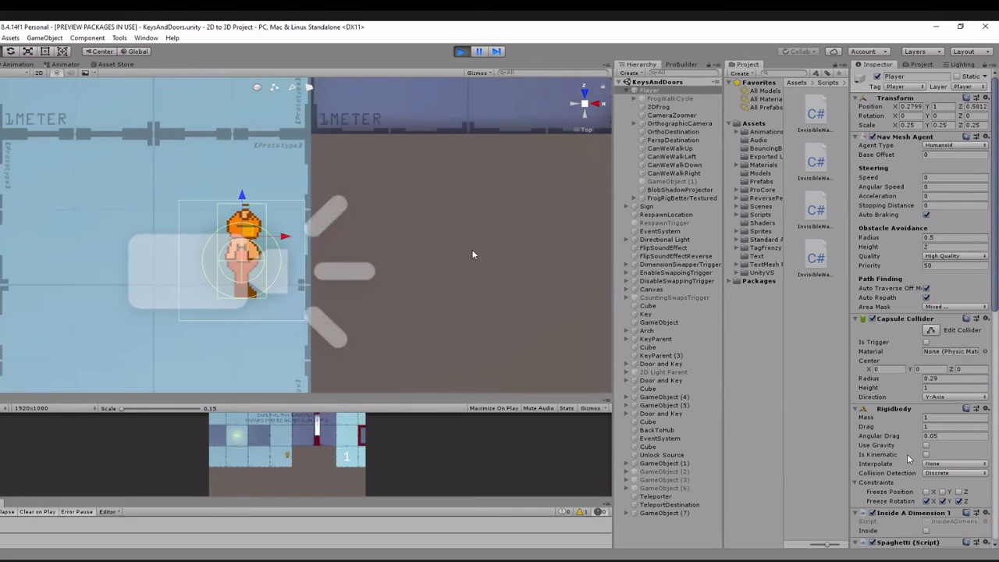
{"action": "key", "text": "a"}
{"action": "key", "text": "d"}
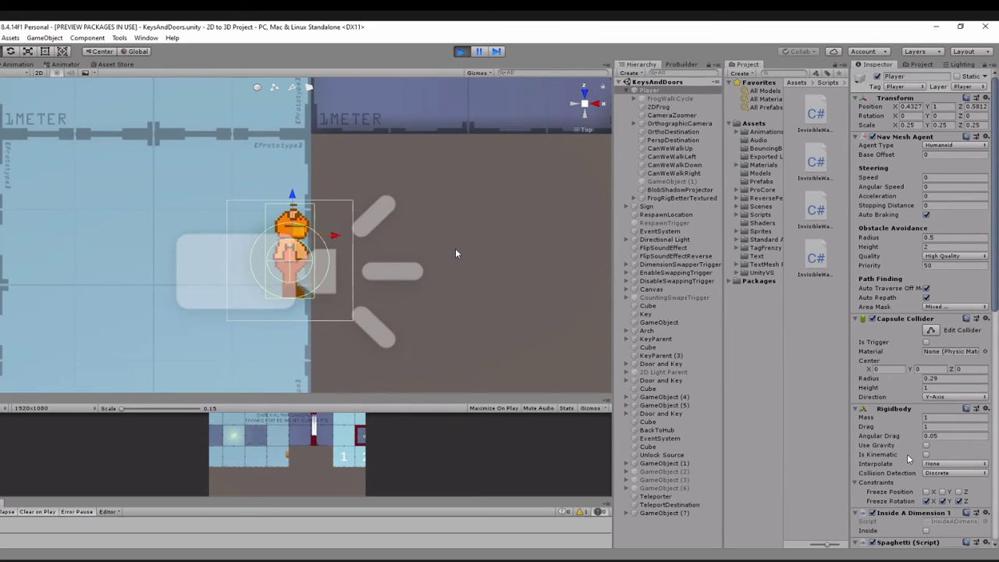
- Move the player down and up along the gap's edge to the corner of the purple tiles to test the movement limits
{"action": "key", "text": "a"}
{"action": "key", "text": "s"}
{"action": "key", "text": "d"}
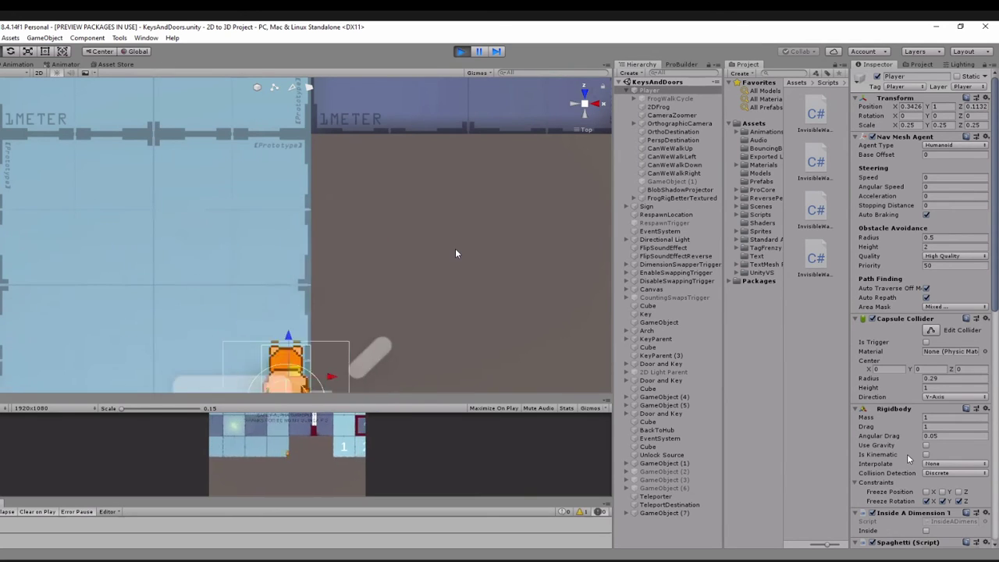
{"action": "key", "text": "w"}
{"action": "key", "text": "Down"}
{"action": "key", "text": "Up"}
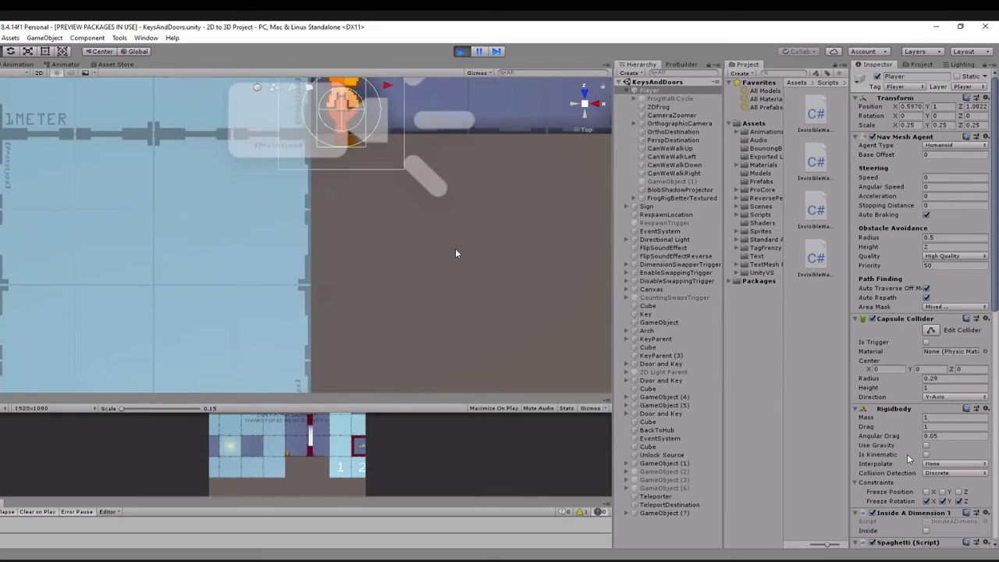
{"action": "key", "text": "Down"}
{"action": "key", "text": "Up"}
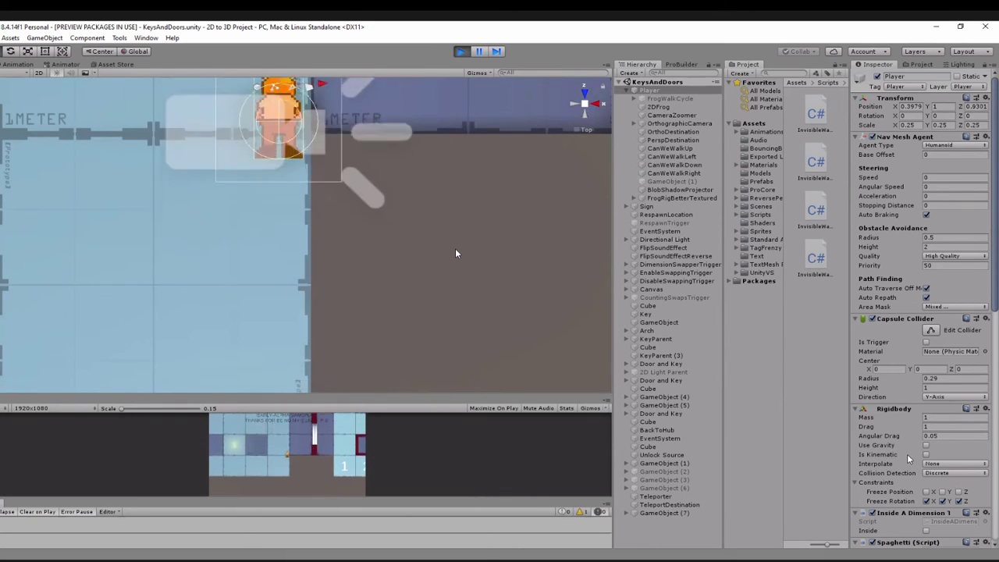
- Walk the player sideways between the light blue and purple tiles just above the gap, watching it close up in the Scene view
{"action": "scroll", "coordinate": [457, 251], "scroll_direction": "down", "scroll_amount": 3}
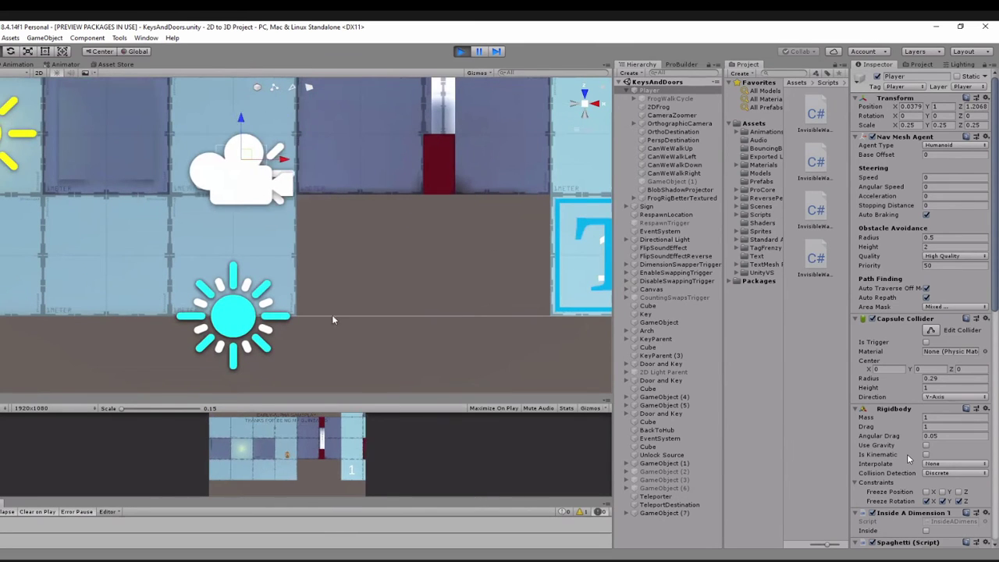
{"action": "scroll", "coordinate": [331, 279], "scroll_direction": "up", "scroll_amount": 3}
{"action": "scroll", "coordinate": [331, 280], "scroll_direction": "up", "scroll_amount": 3}
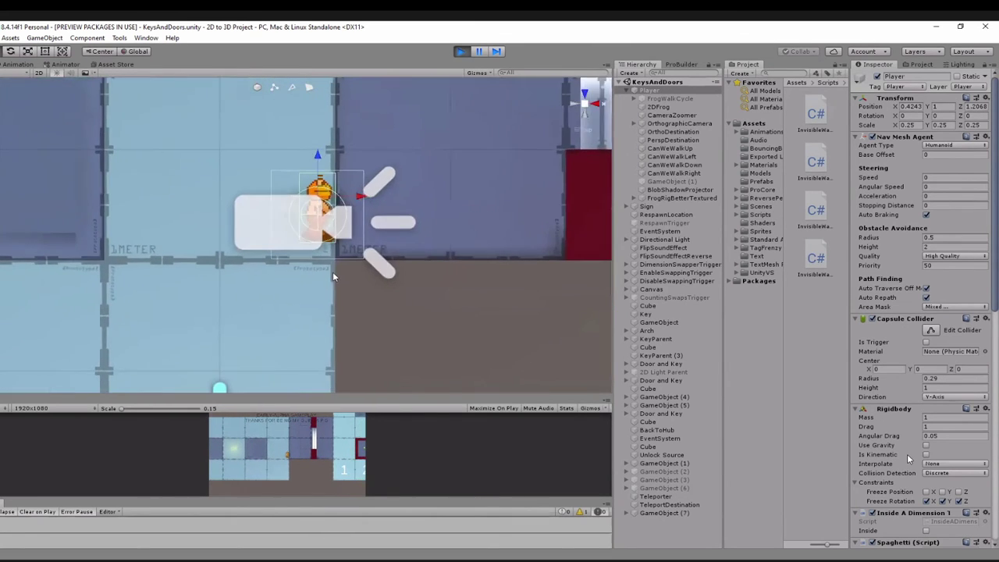
{"action": "key", "text": "Left"}
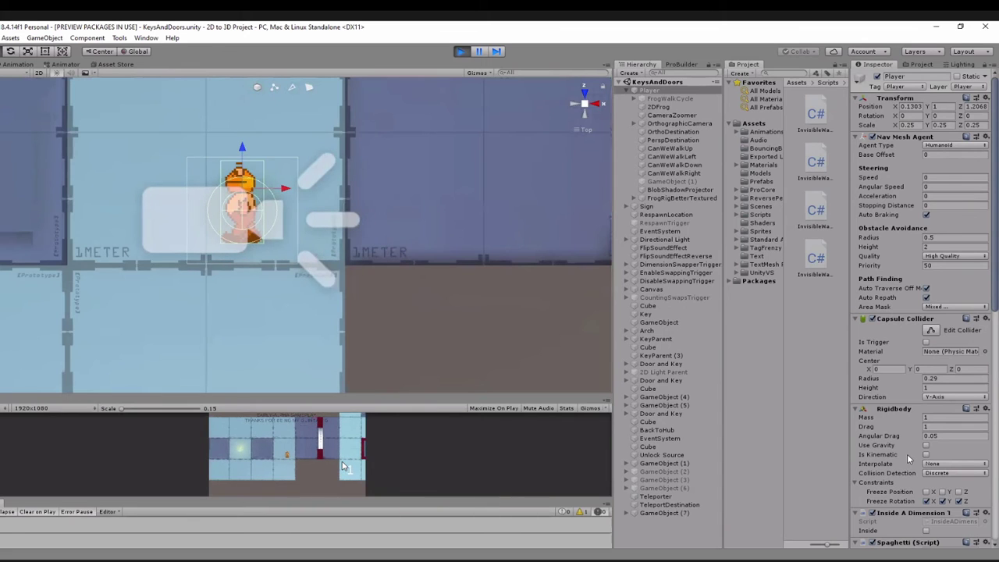
{"action": "key", "text": "Right"}
{"action": "key", "text": "Left"}
{"action": "key", "text": "Right"}
{"action": "key", "text": "Up"}
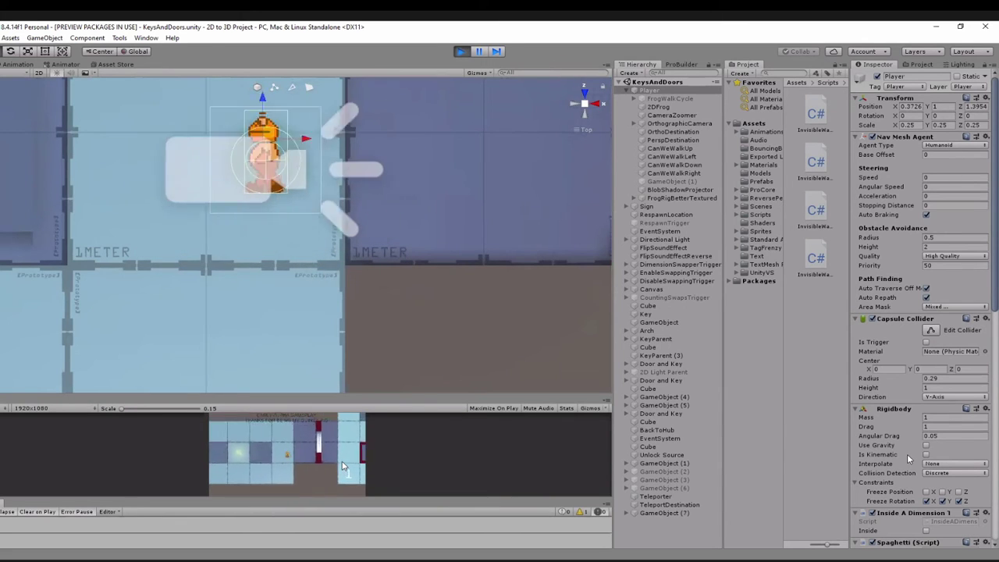
- Walk the player in circles on the light blue tile, then swap the game to 3D and back to 2D
{"action": "key", "text": "Down"}
{"action": "key", "text": "Left"}
{"action": "key", "text": "Up"}
{"action": "key", "text": "Right"}
{"action": "key", "text": "Down"}
{"action": "key", "text": "Left"}
{"action": "key", "text": "Up"}
{"action": "key", "text": "Right"}
{"action": "key", "text": "Up"}
{"action": "key", "text": "Left"}
{"action": "key", "text": "Down"}
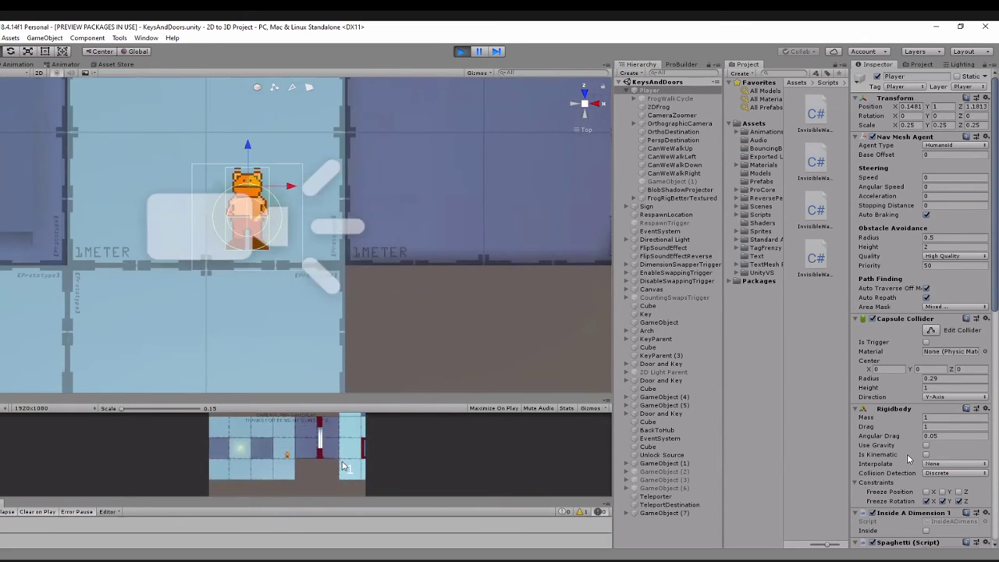
{"action": "key", "text": "Right"}
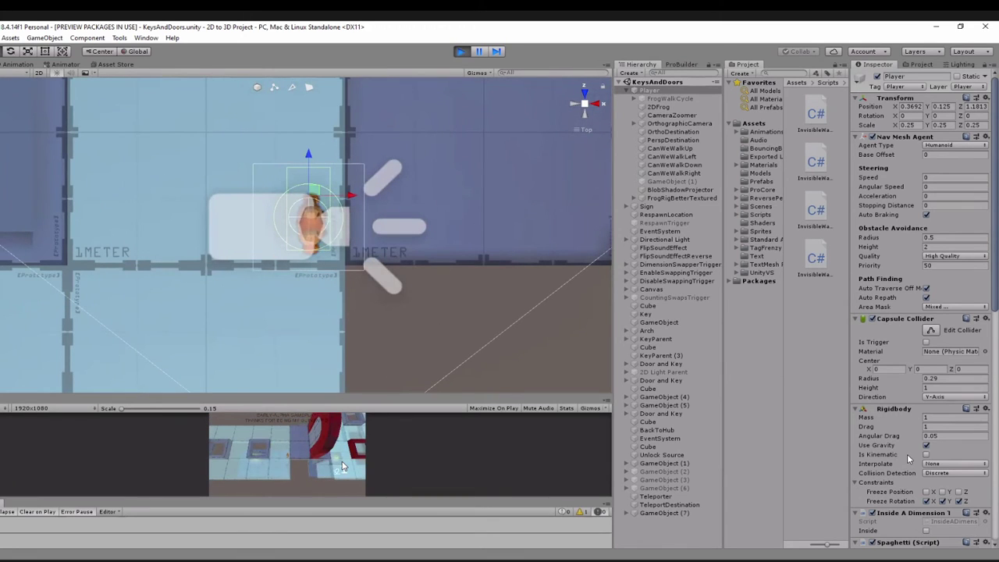
{"action": "key", "text": "space"}
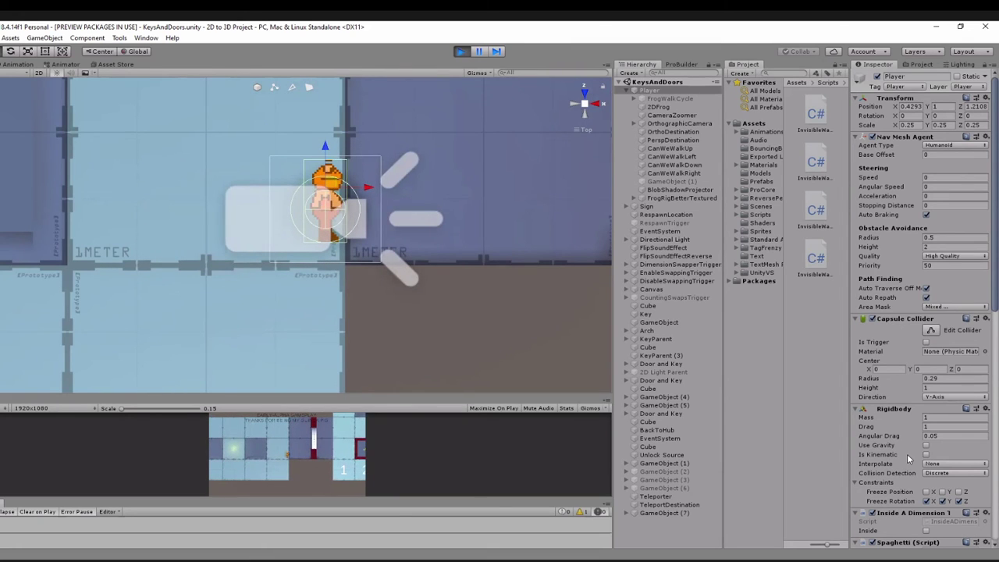
- Start opening another scene and go to the project's Scenes folder
{"action": "key", "text": "alt"}
{"action": "key", "text": "Down"}
{"action": "key", "text": "Right"}
{"action": "key", "text": "Left"}
{"action": "key", "text": "Down"}
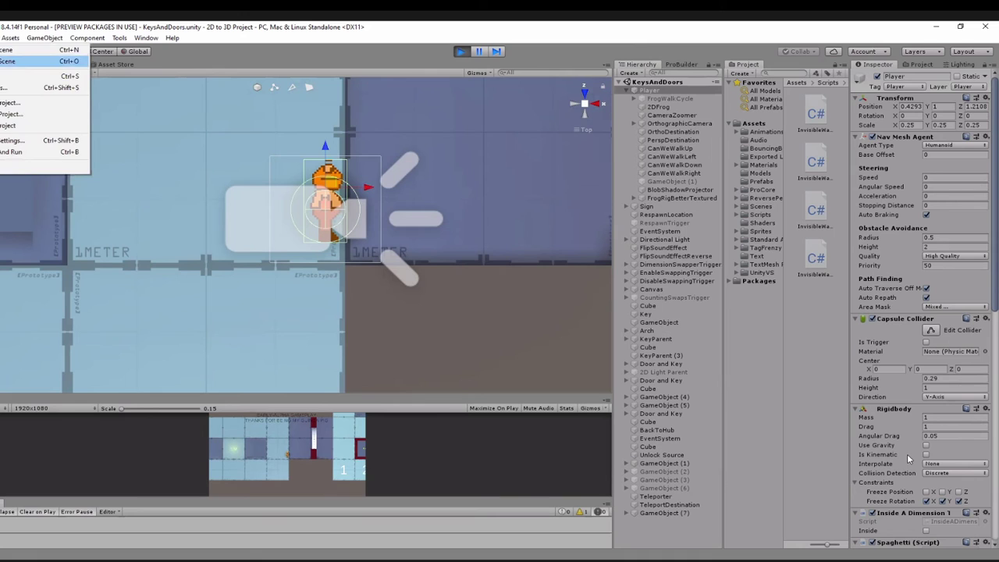
{"action": "key", "text": "Return"}
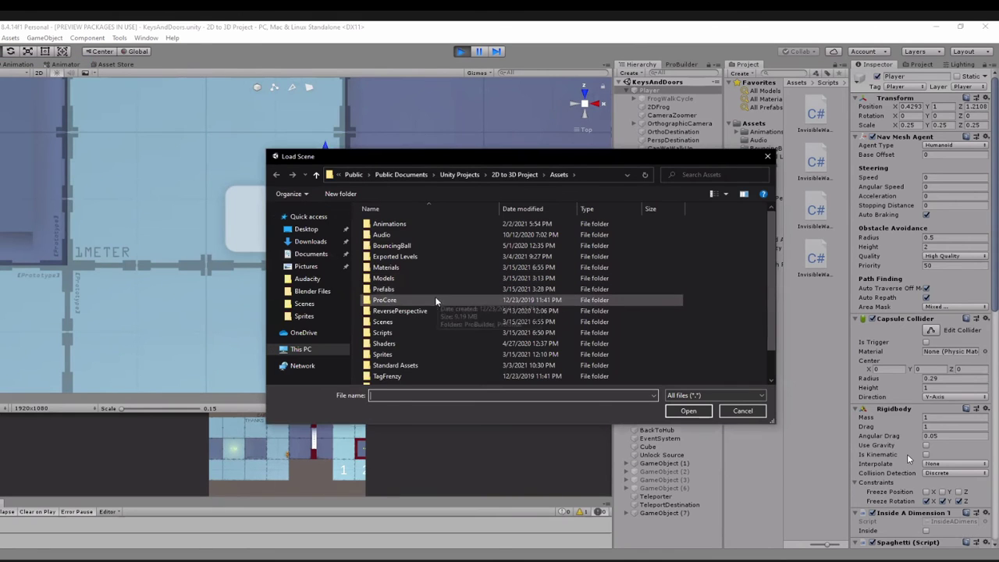
{"action": "double_click", "coordinate": [426, 322]}
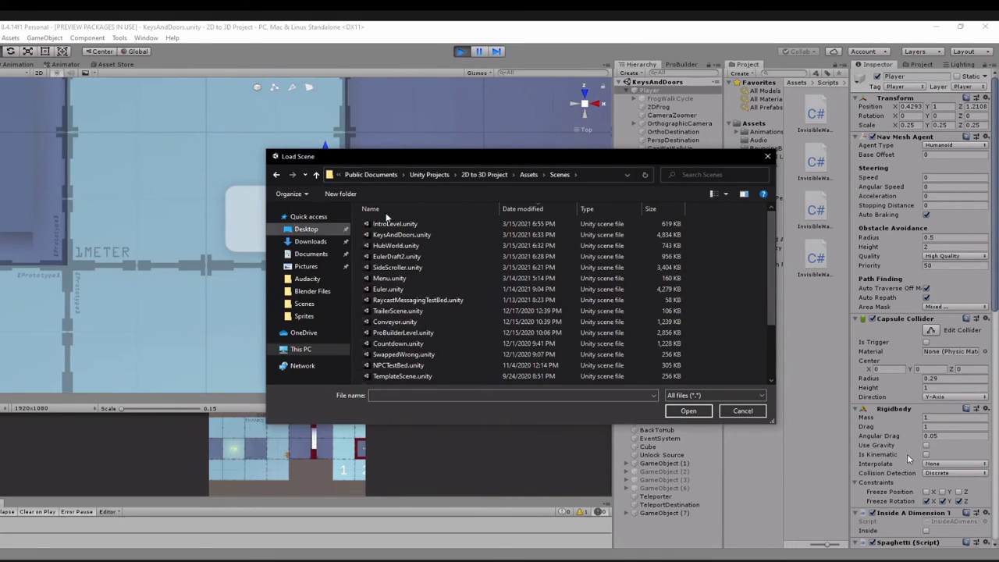
- Look through the saved scene files in the Scenes folder, from Menu.unity down to TemplateScene.unity
{"action": "left_click_drag", "start_coordinate": [491, 159], "coordinate": [800, 258]}
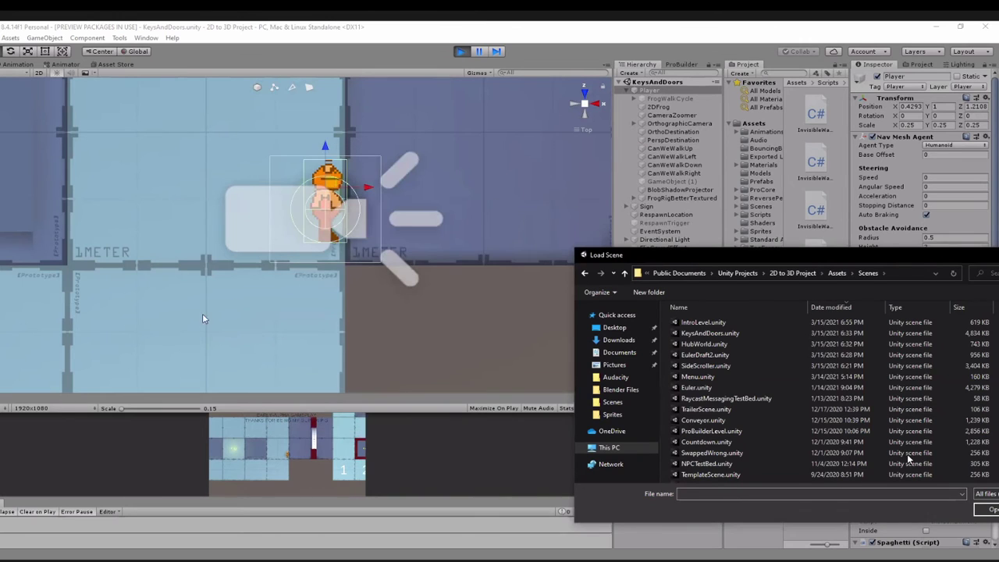
{"action": "left_click_drag", "start_coordinate": [669, 254], "coordinate": [351, 151]}
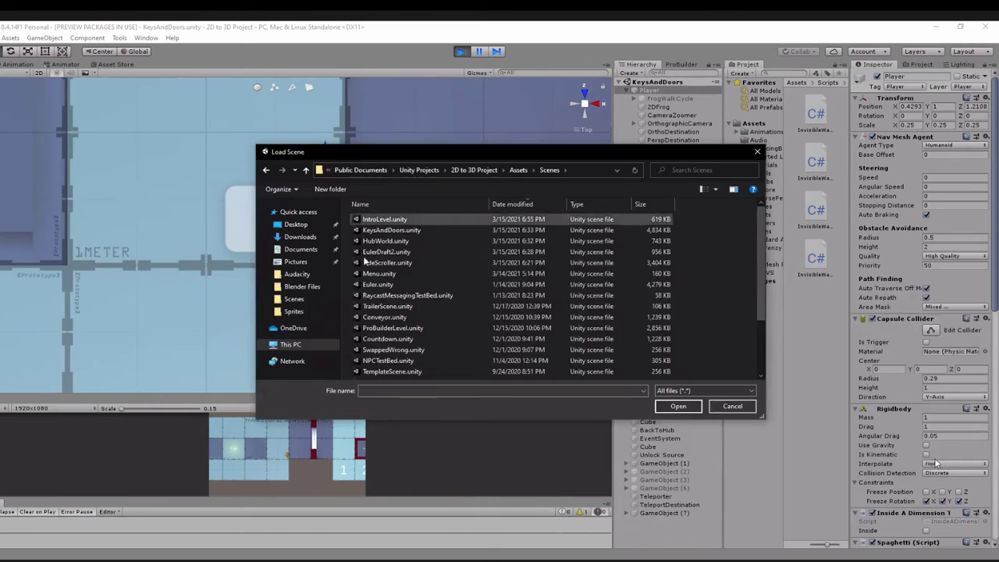
{"action": "left_click", "coordinate": [386, 273]}
{"action": "key", "text": "Down"}
{"action": "key", "text": "Down"}
{"action": "key", "text": "Down"}
{"action": "key", "text": "Down"}
{"action": "key", "text": "Down"}
{"action": "key", "text": "Down"}
{"action": "key", "text": "Down"}
{"action": "key", "text": "Down"}
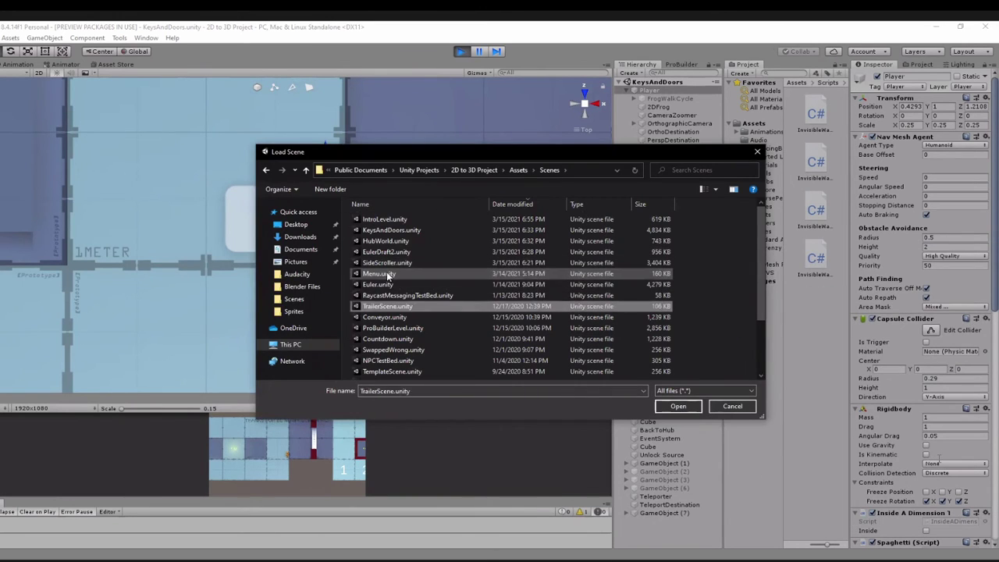
{"action": "key", "text": "Down"}
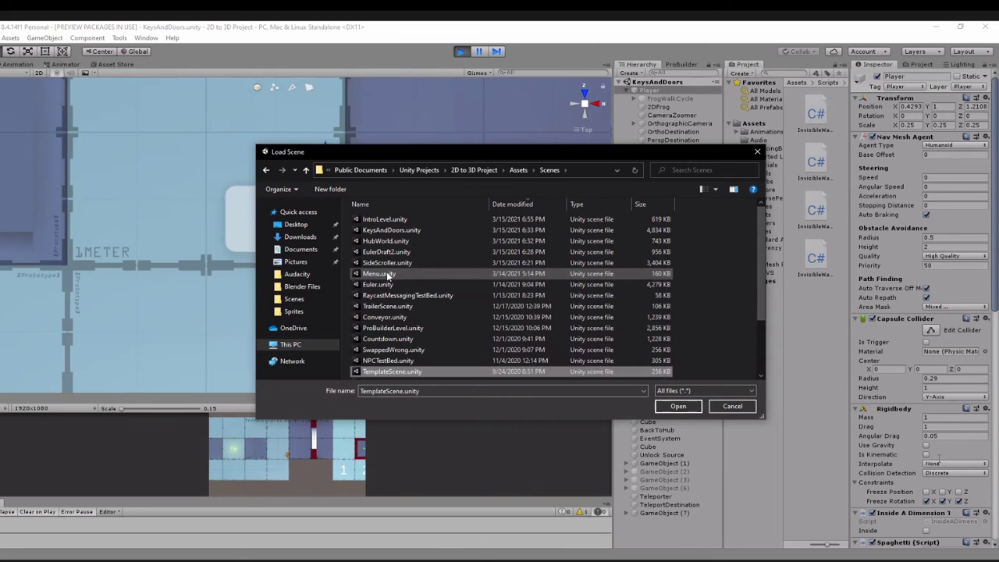
- Open the HubWorld scene and start running it in Play mode
{"action": "left_click", "coordinate": [431, 390]}
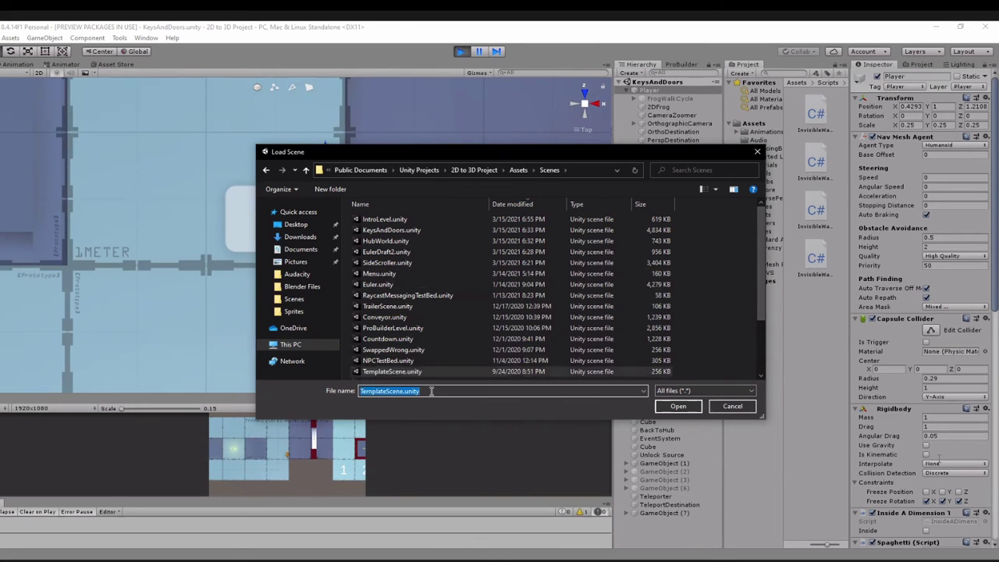
{"action": "type", "text": "h"}
{"action": "key", "text": "Return"}
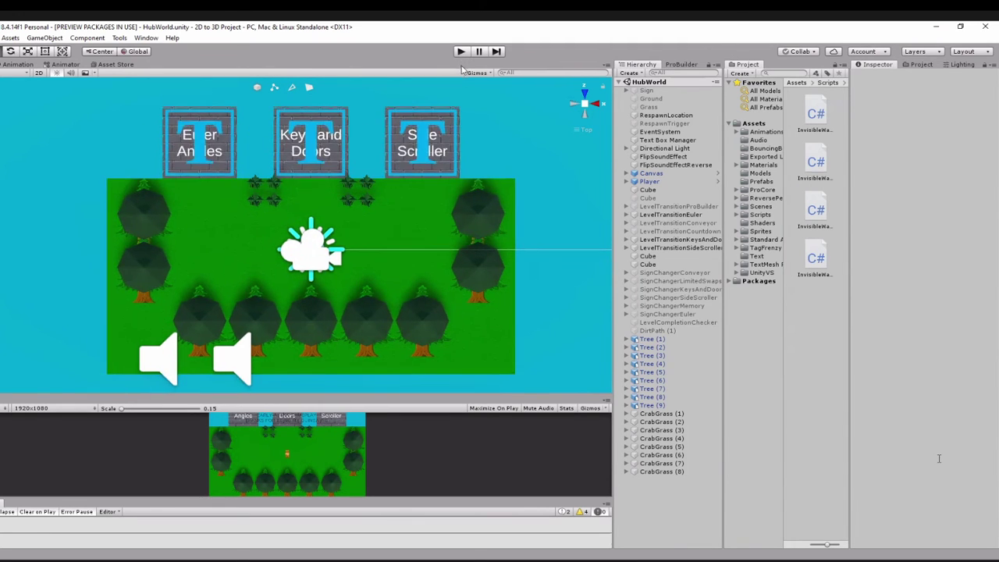
{"action": "left_click", "coordinate": [462, 51]}
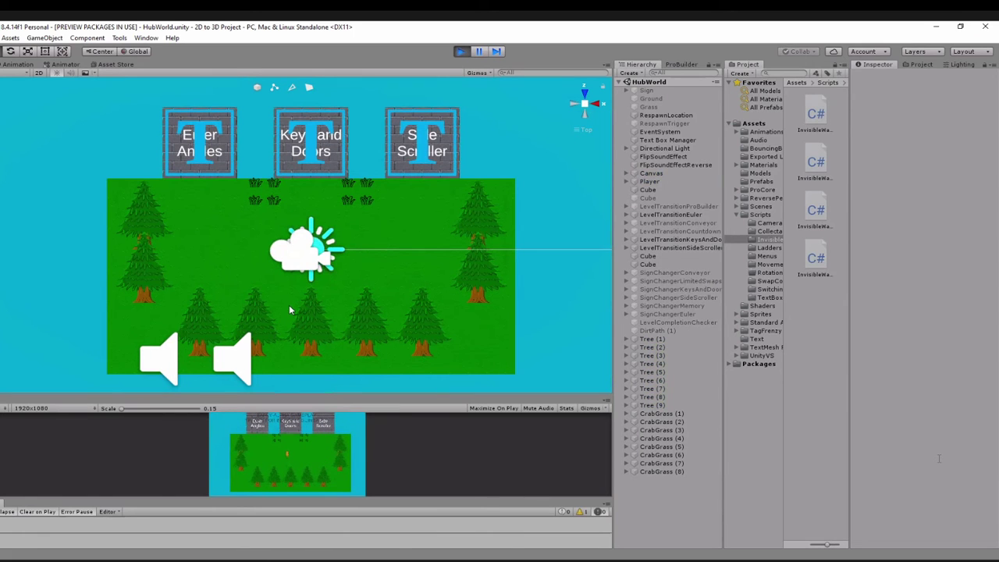
- Swap the running hub world to 3D and examine the player and trees from an angled Scene view
{"action": "scroll", "coordinate": [289, 310], "scroll_direction": "up", "scroll_amount": 8}
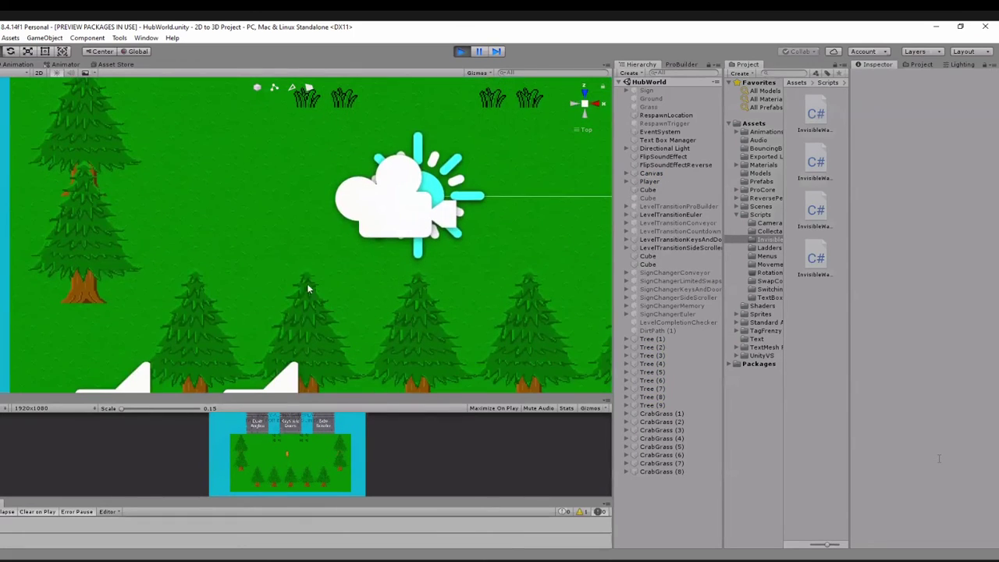
{"action": "middle_click_drag", "start_coordinate": [304, 131], "coordinate": [313, 147]}
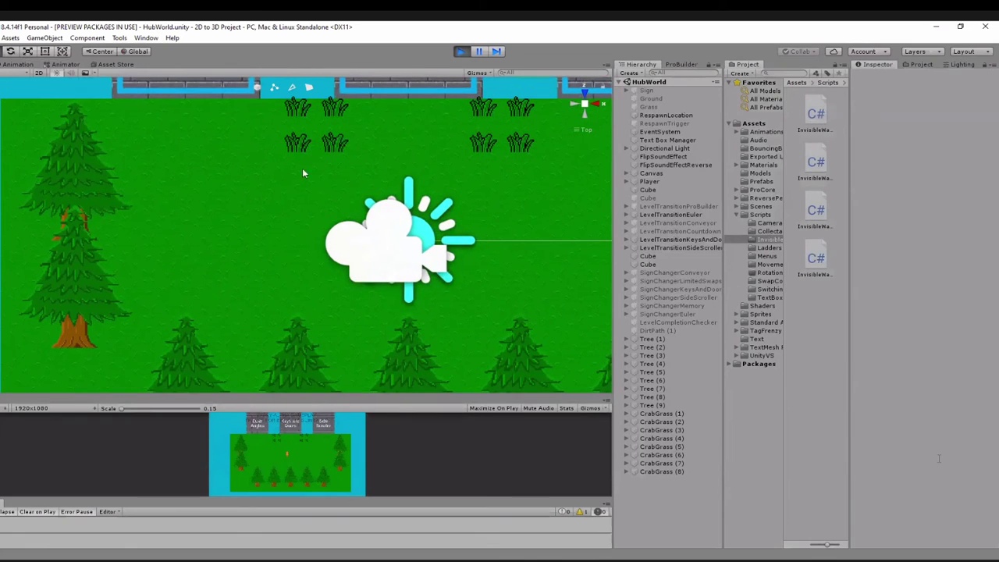
{"action": "middle_click_drag", "start_coordinate": [228, 282], "coordinate": [260, 246]}
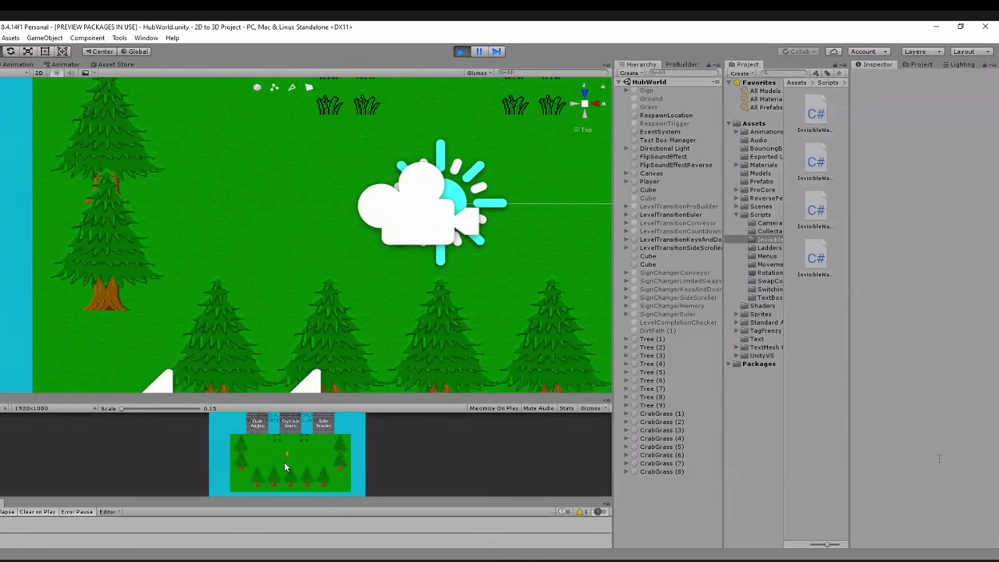
{"action": "left_click", "coordinate": [285, 461]}
{"action": "key", "text": "space"}
{"action": "middle_click_drag", "start_coordinate": [297, 276], "coordinate": [298, 317]}
{"action": "right_click_drag", "start_coordinate": [513, 226], "coordinate": [510, 117]}
{"action": "middle_click_drag", "start_coordinate": [412, 241], "coordinate": [408, 110]}
{"action": "middle_click_drag", "start_coordinate": [406, 218], "coordinate": [384, 280]}
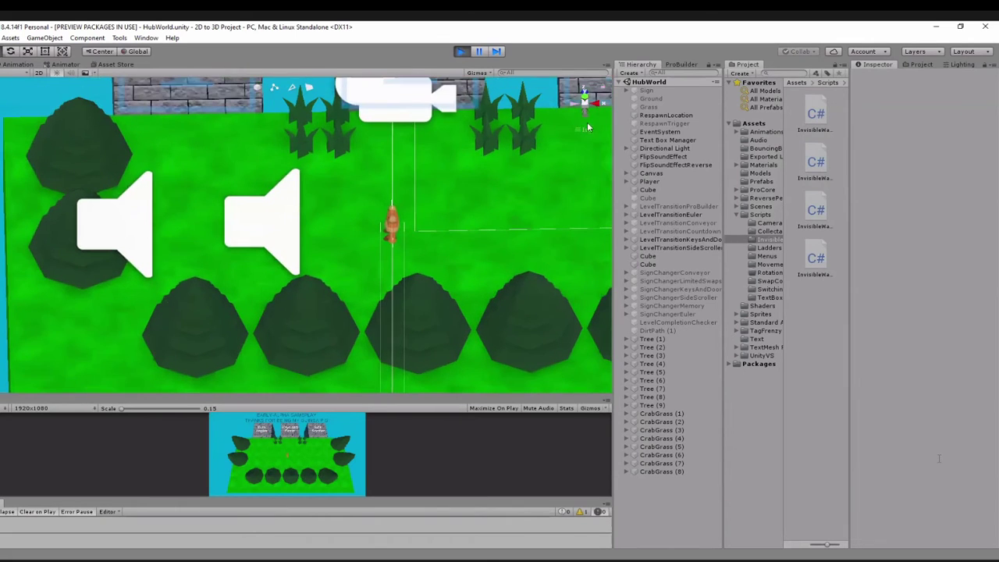
- Switch the Scene view to perspective and inspect a cone of the crab grass by the Keys and Doors sign, leaving nothing selected
{"action": "left_click", "coordinate": [585, 132]}
{"action": "right_click_drag", "start_coordinate": [546, 149], "coordinate": [545, 106]}
{"action": "middle_click_drag", "start_coordinate": [393, 212], "coordinate": [408, 228]}
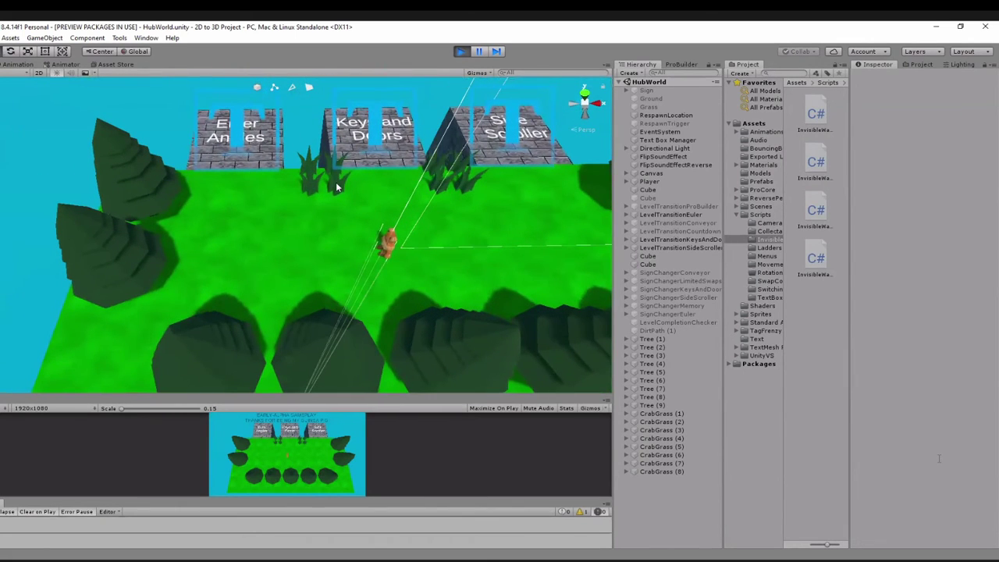
{"action": "left_click", "coordinate": [337, 188]}
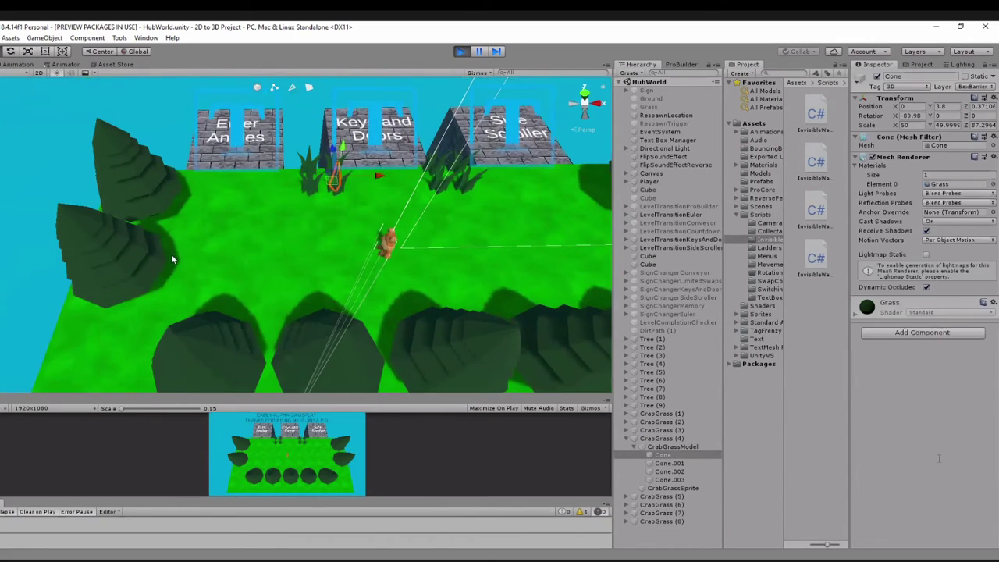
{"action": "left_click", "coordinate": [77, 185]}
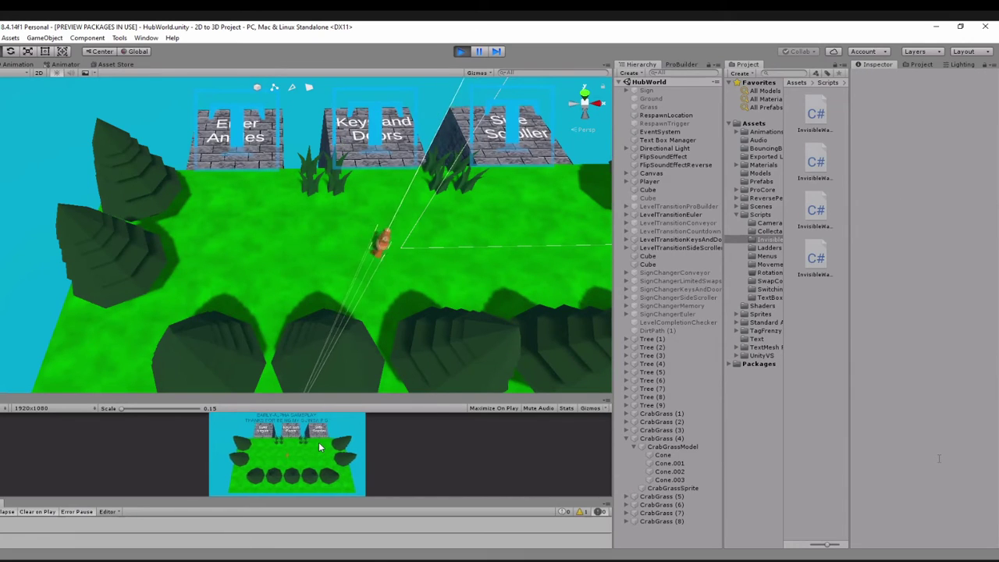
- Walk the 3D player sideways back and forth across the grass above the row of trees
{"action": "key", "text": "a"}
{"action": "key", "text": "d"}
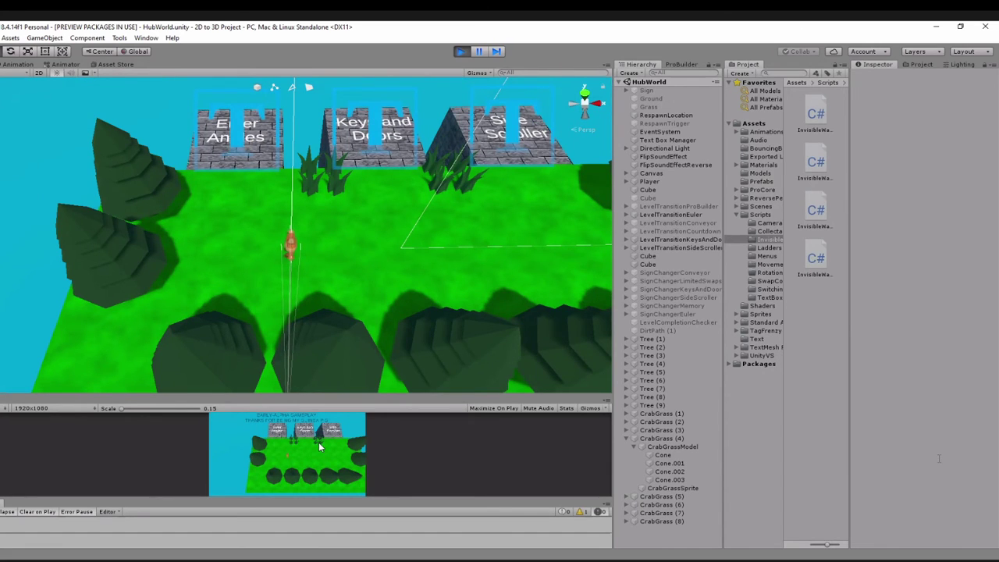
{"action": "key", "text": "d"}
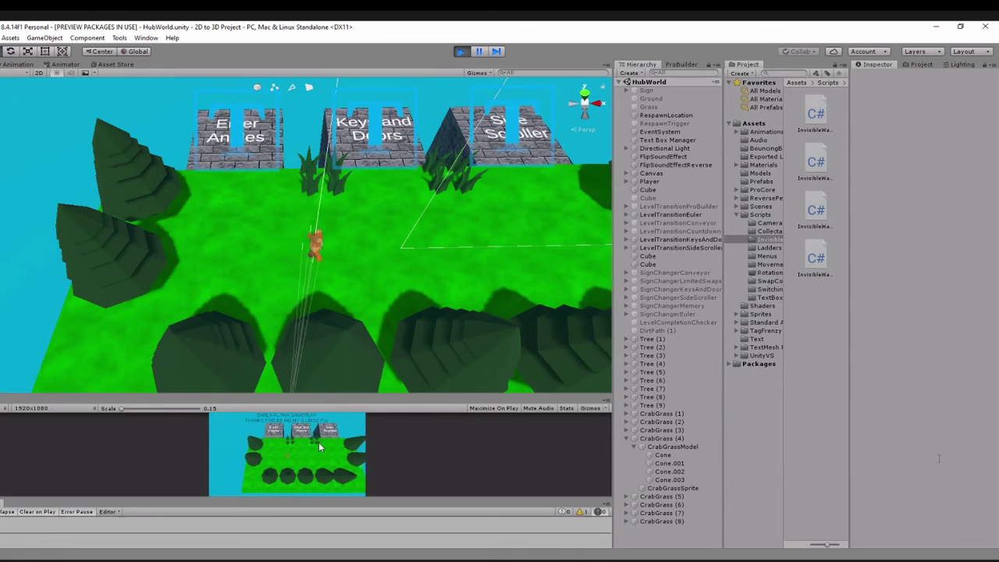
{"action": "key", "text": "a"}
{"action": "key", "text": "d"}
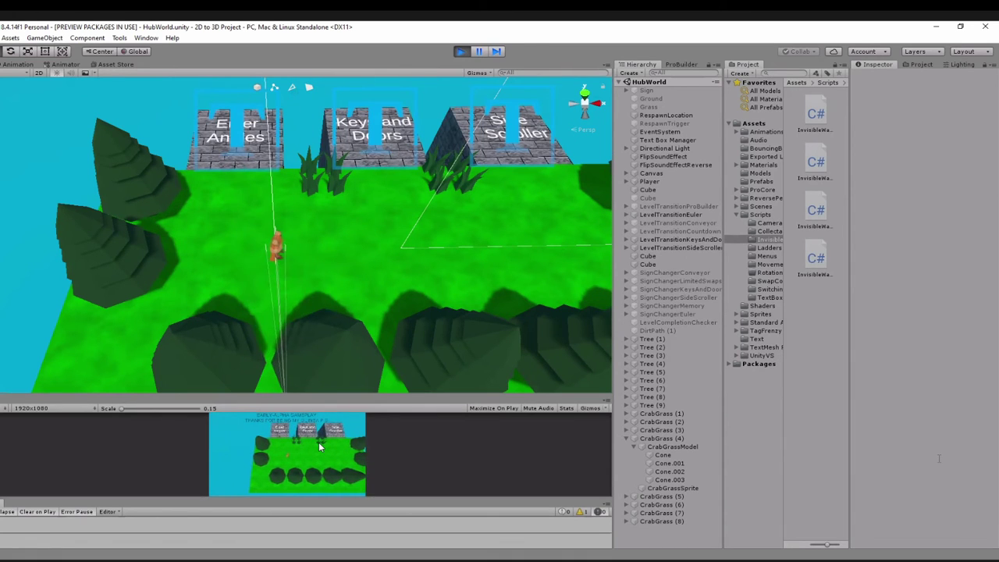
- Swap the game to 2D and walk the player up to the crab grass below the level signs
{"action": "key", "text": "space"}
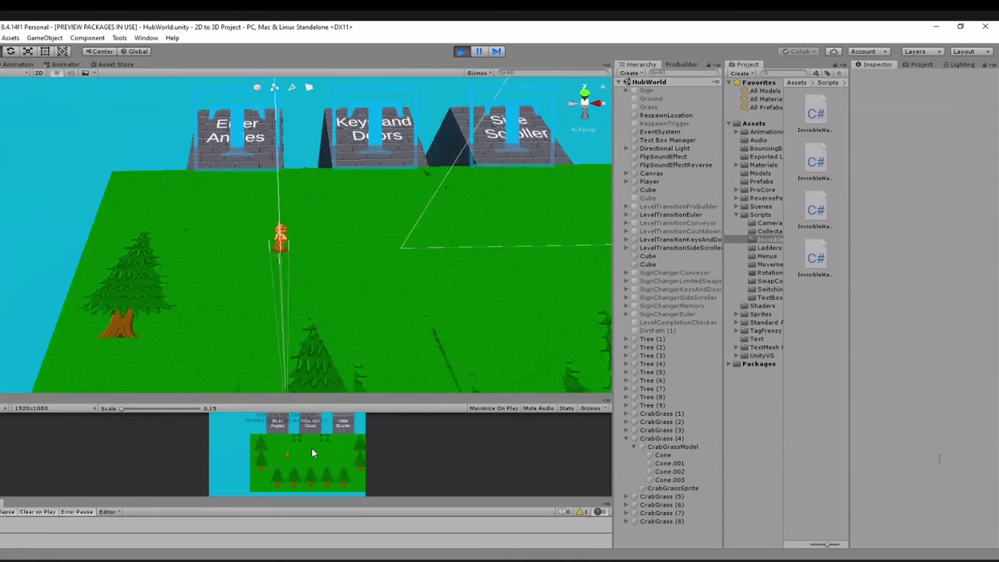
{"action": "key", "text": "d"}
{"action": "key", "text": "a"}
{"action": "key", "text": "w"}
{"action": "right_click_drag", "start_coordinate": [286, 309], "coordinate": [368, 430]}
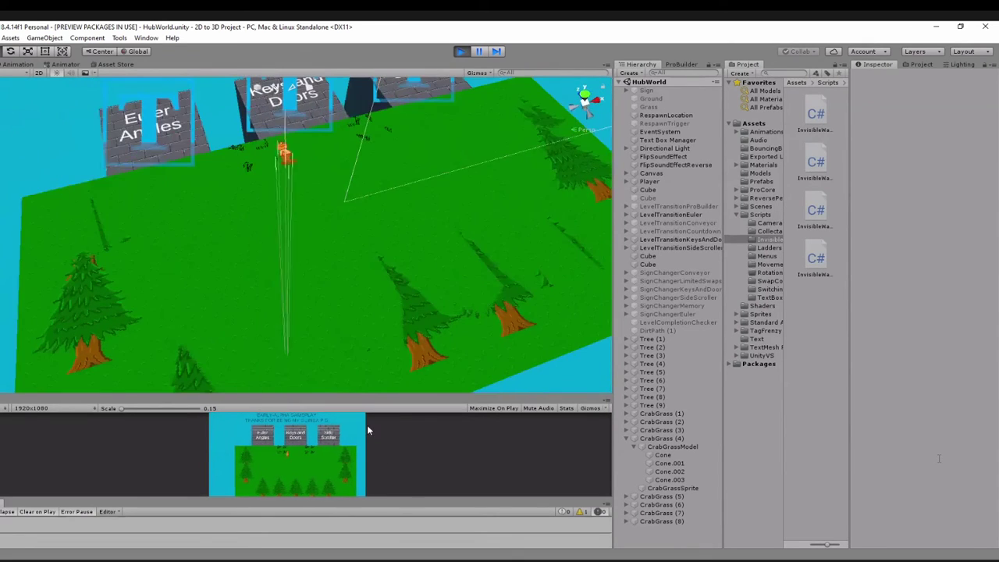
- Swap the game back to 3D and walk the player along the crab grass in front of the level signs
{"action": "key", "text": "space"}
{"action": "middle_click_drag", "start_coordinate": [356, 302], "coordinate": [351, 341]}
{"action": "middle_click_drag", "start_coordinate": [377, 258], "coordinate": [376, 288]}
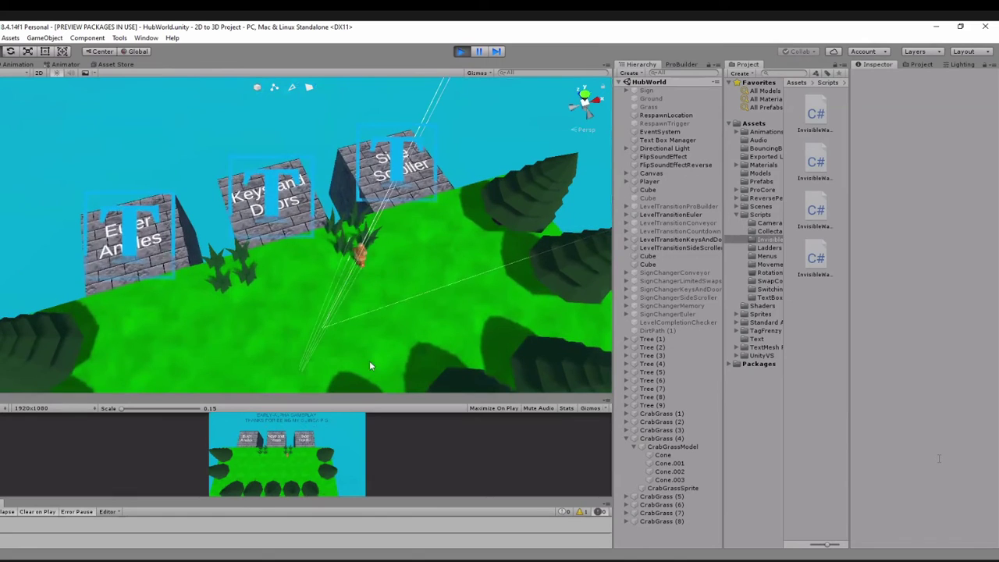
{"action": "left_click", "coordinate": [367, 442]}
{"action": "key", "text": "a"}
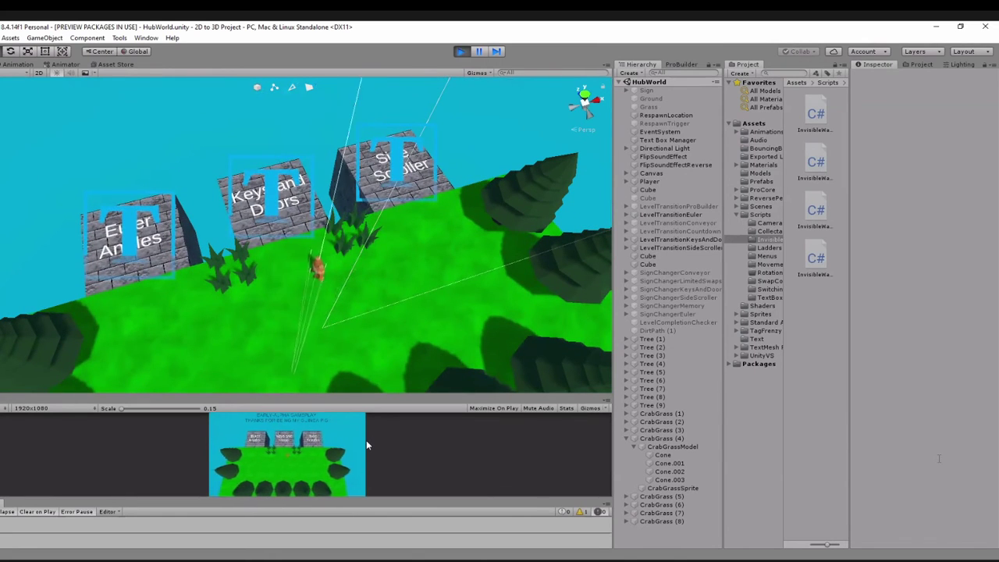